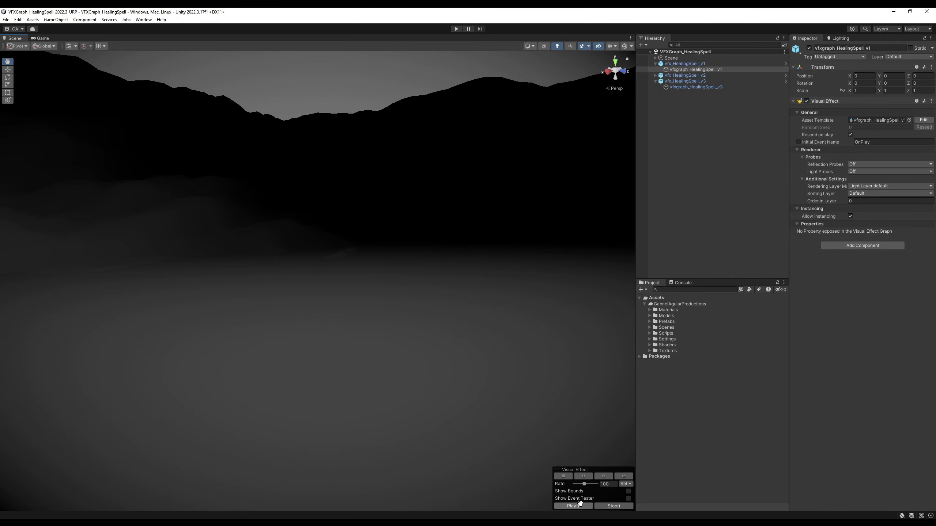
# Preview the healing spell effects of vfxgraph_HealingSpell_v1, v2 and v3 one after another in the scene
pyautogui.click(575, 506)
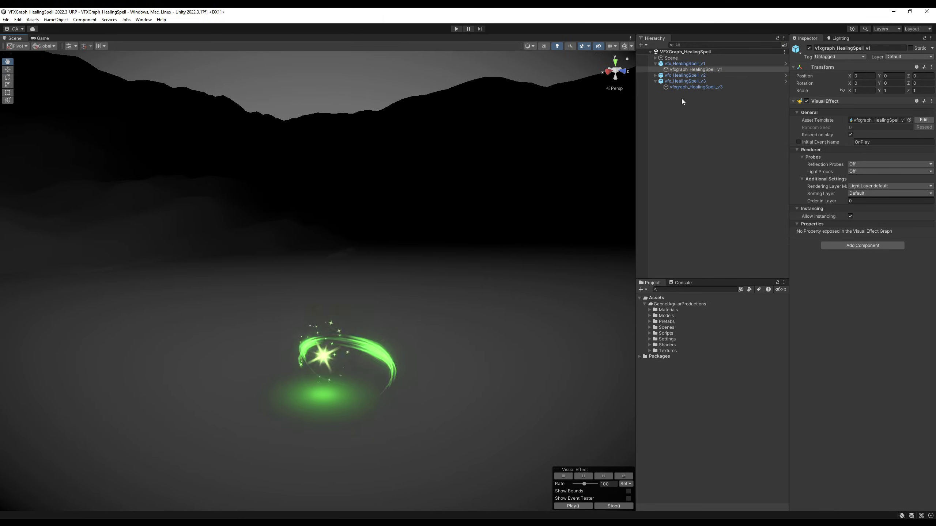
pyautogui.click(685, 76)
pyautogui.click(655, 75)
pyautogui.click(696, 81)
pyautogui.click(571, 507)
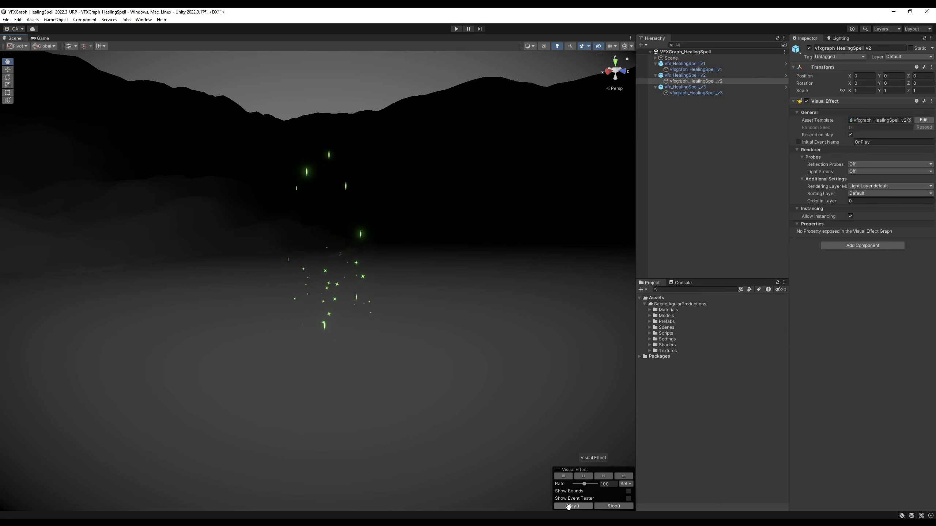
pyautogui.click(568, 506)
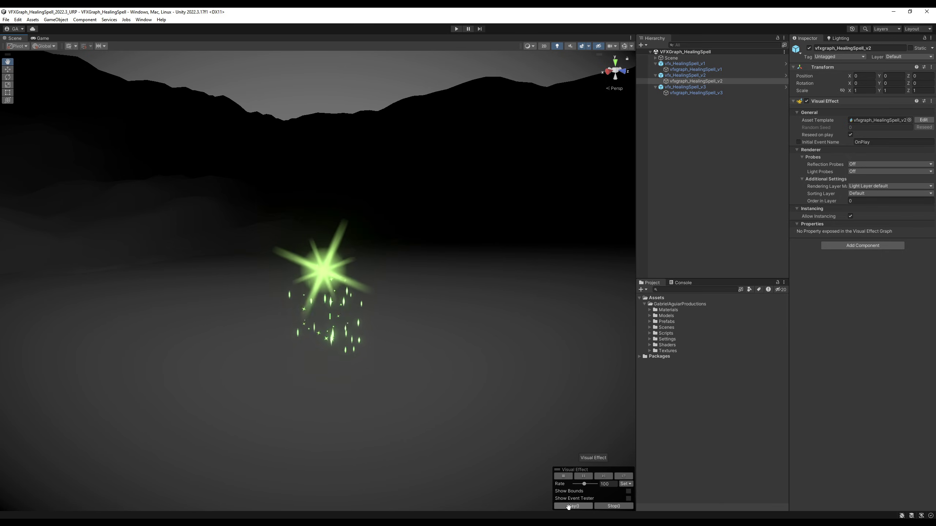
pyautogui.click(695, 93)
pyautogui.click(572, 506)
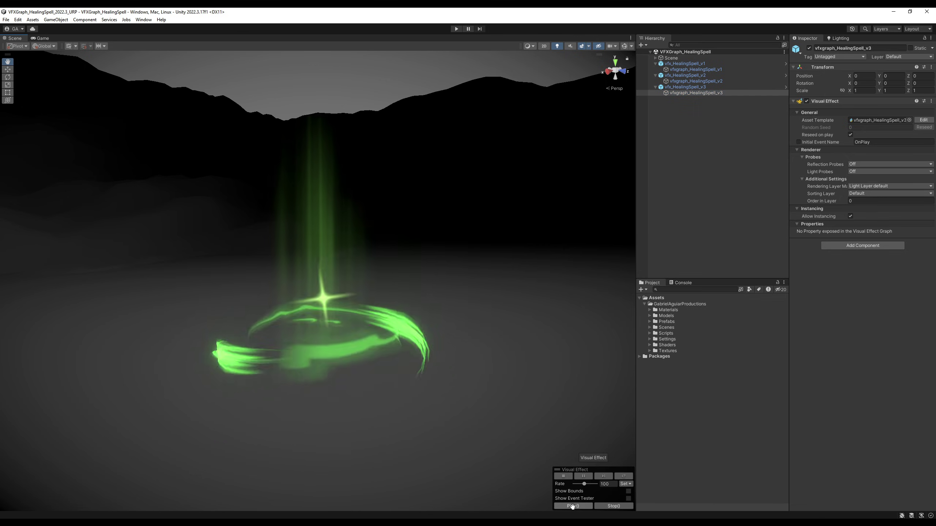
pyautogui.click(572, 506)
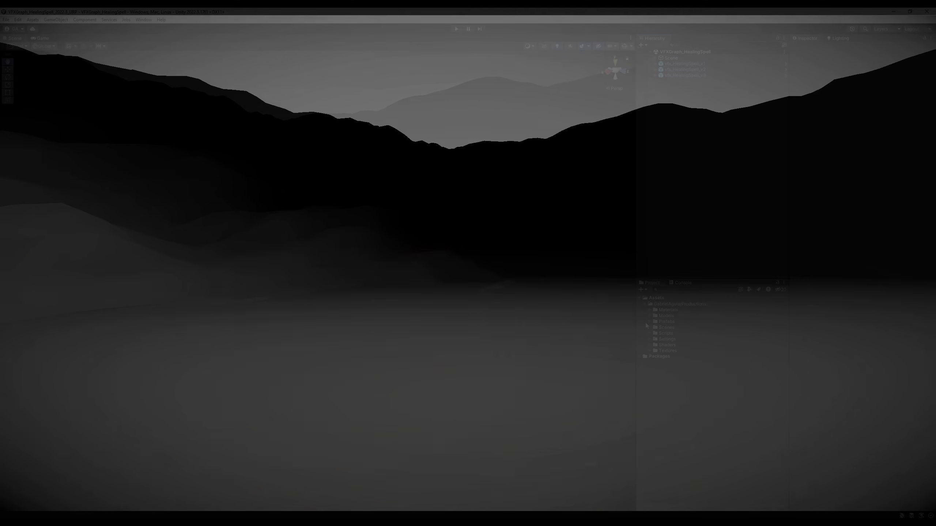
# Create a Visual Effect Graph asset named vfxgraph_HealingTut_tut in the VFXGraphs folder under Prefabs
pyautogui.click(650, 322)
pyautogui.click(655, 327)
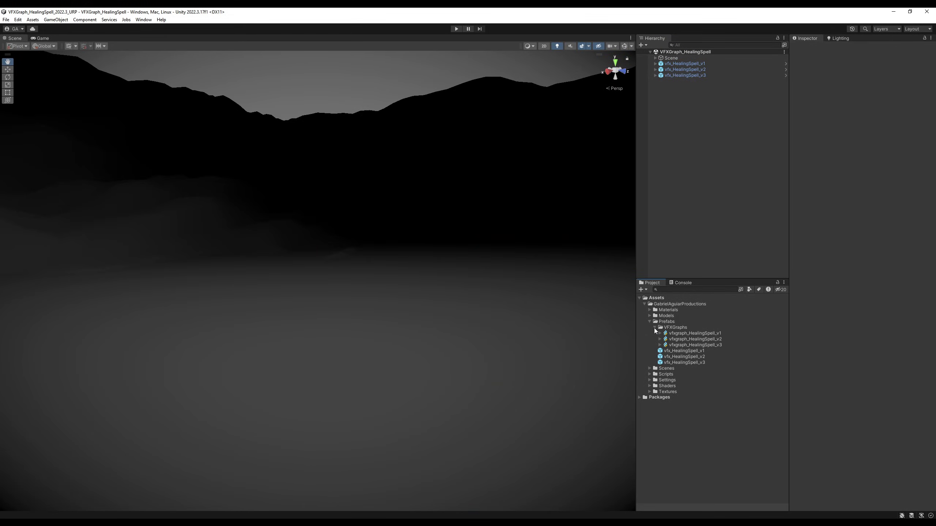
pyautogui.rightClick(669, 328)
pyautogui.moveTo(742, 124)
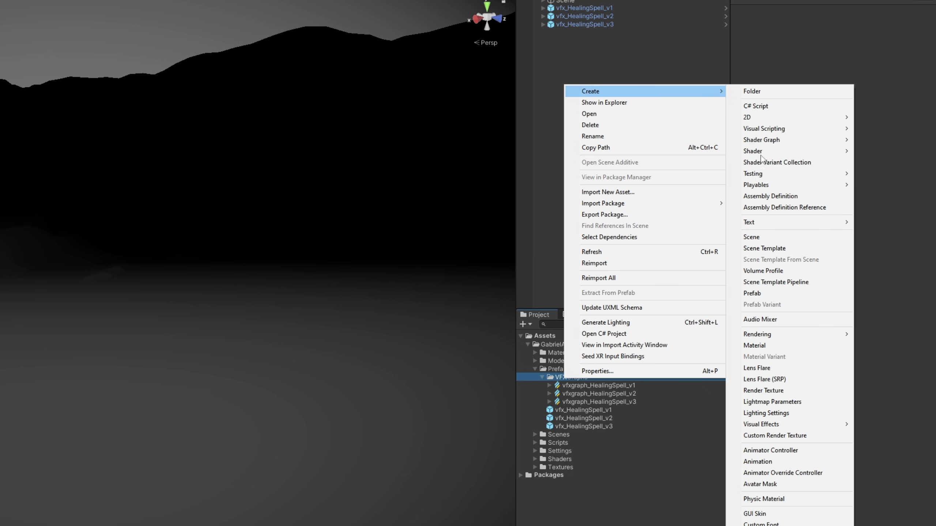
pyautogui.moveTo(774, 426)
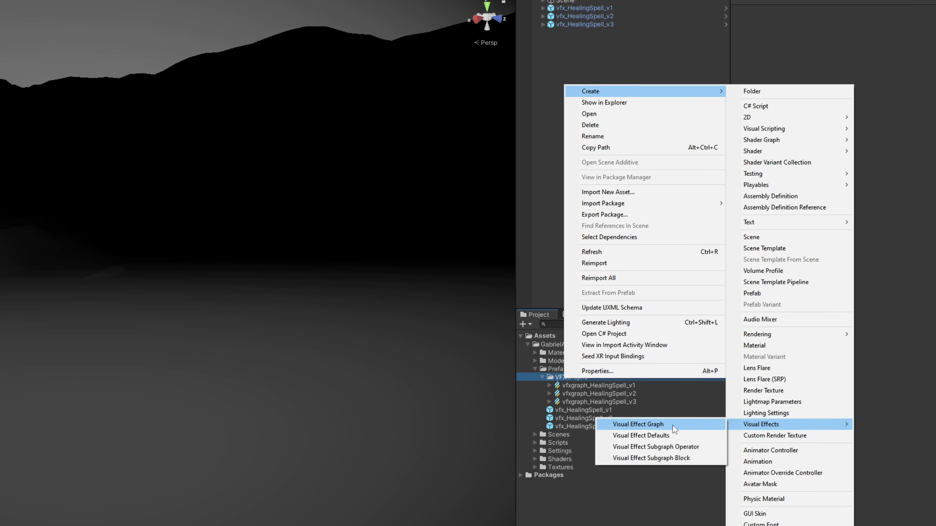
pyautogui.click(696, 423)
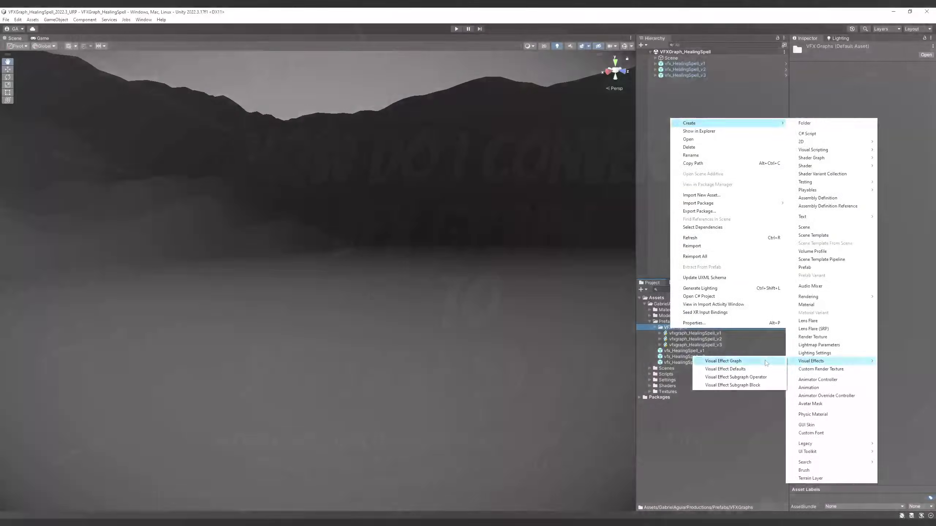
pyautogui.click(723, 361)
pyautogui.write('vfxgraph_HealingTut_tut')
pyautogui.press('Return')
# Place vfxgraph_HealingTut_tut in the scene and open its graph for editing in an enlarged graph area
pyautogui.moveTo(698, 351); pyautogui.dragTo(674, 167)
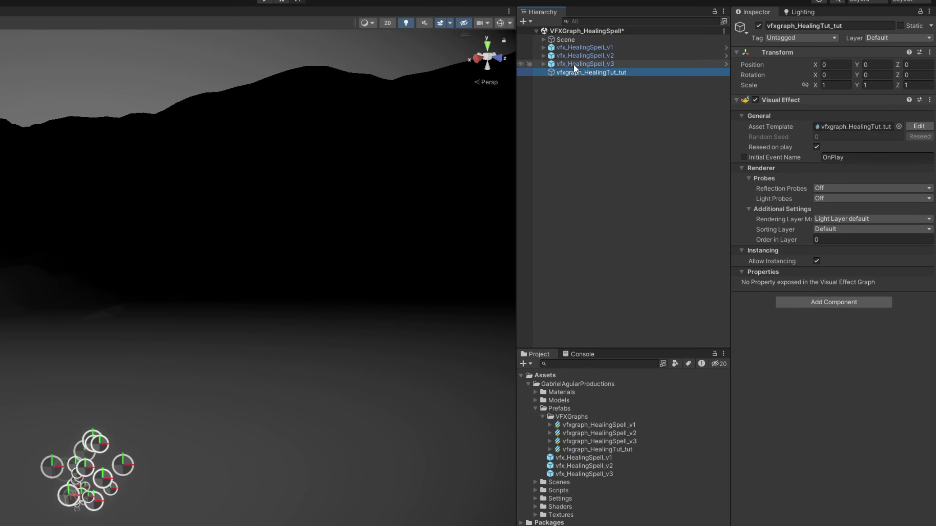
pyautogui.click(920, 127)
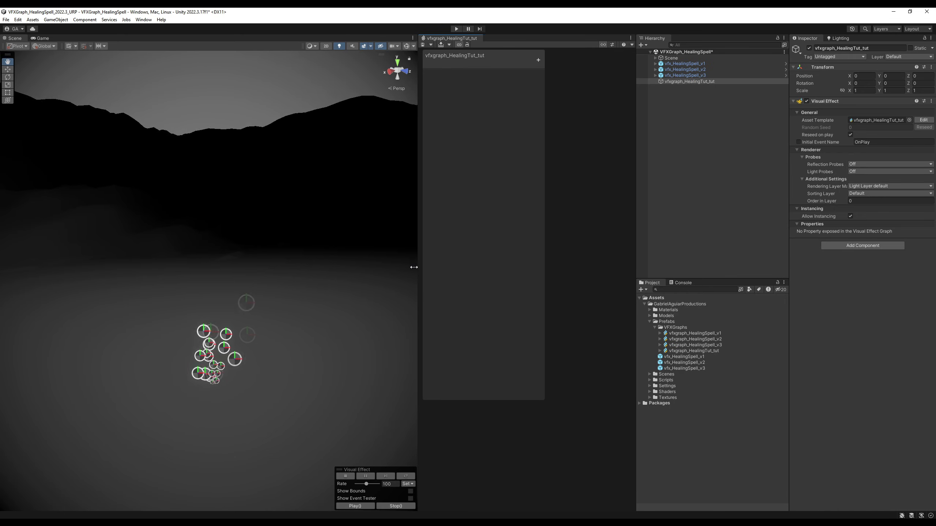
pyautogui.moveTo(414, 268); pyautogui.dragTo(182, 268)
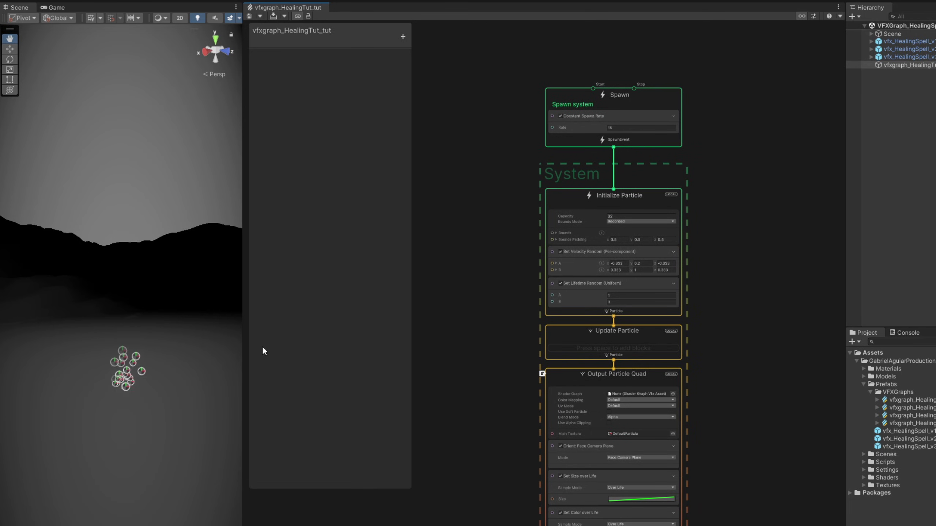
pyautogui.scroll(1, 304, 348)
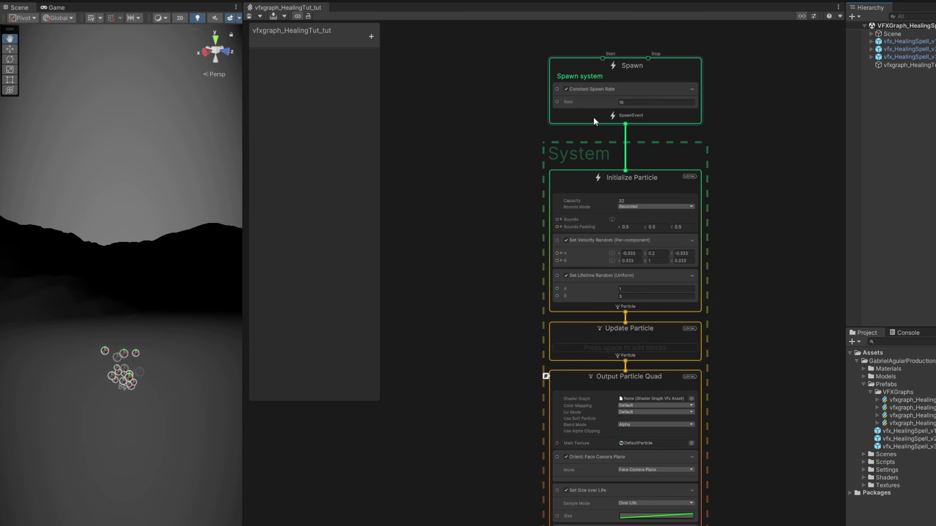
# Replace the Spawn context's Constant Spawn Rate block with a Single Burst block with a count of 1
pyautogui.scroll(3, 595, 98)
pyautogui.click(581, 116)
pyautogui.press('Delete')
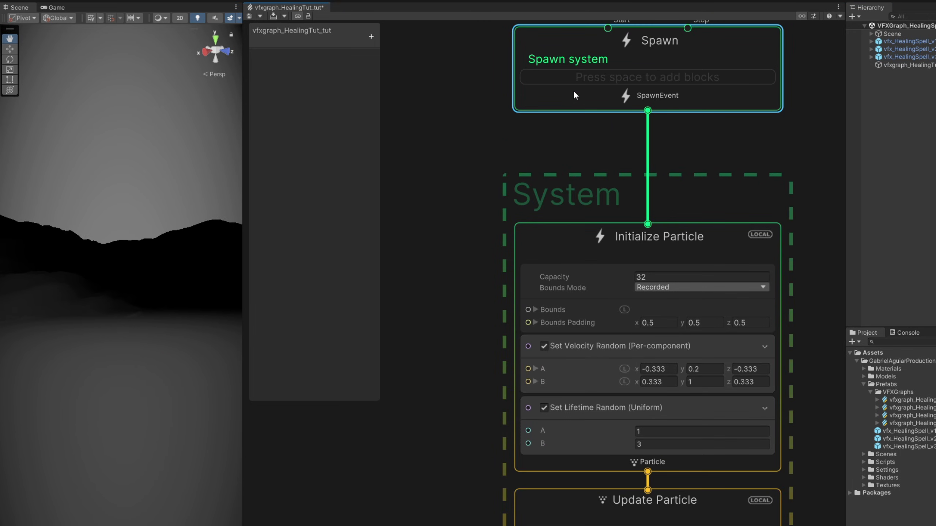
pyautogui.press('space')
pyautogui.write('burs')
pyautogui.press('Return')
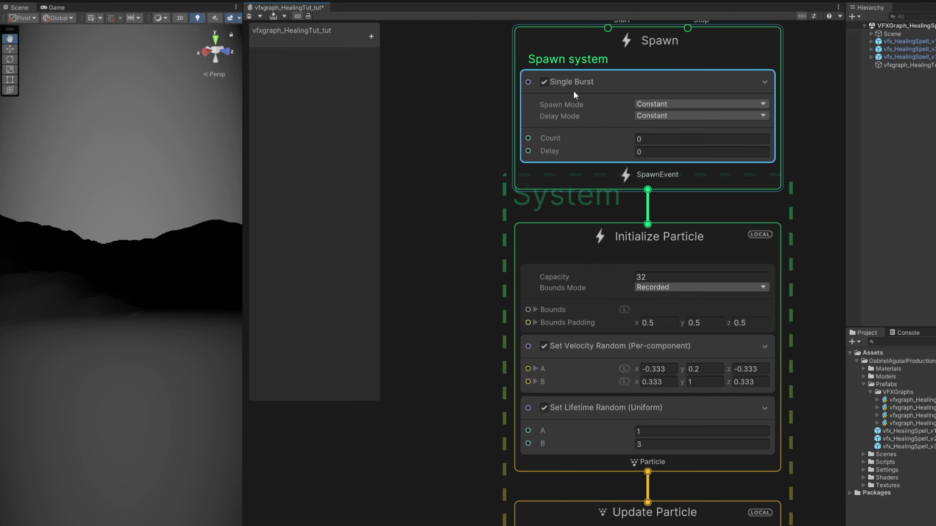
pyautogui.click(657, 139)
pyautogui.write('1')
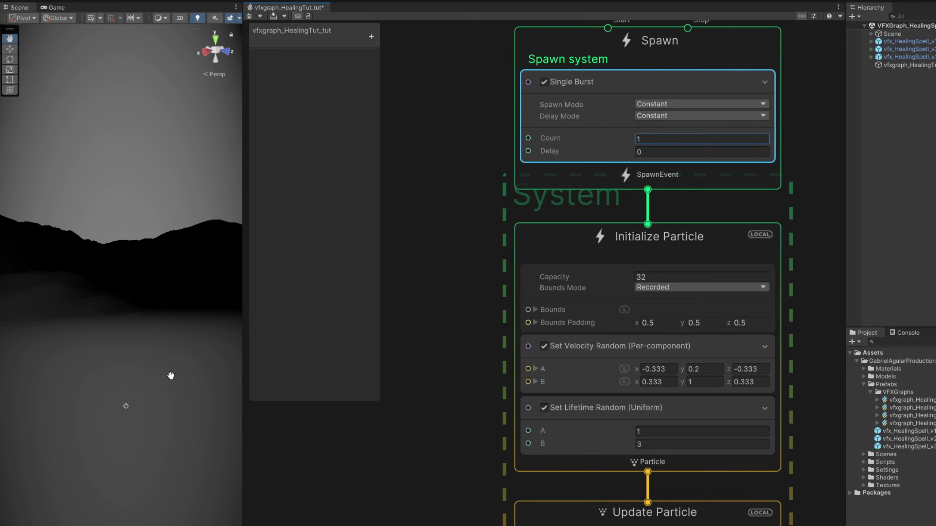
# Remove the Set Velocity Random block from Initialize Particle and switch the Set Lifetime block's Random setting to Off
pyautogui.moveTo(398, 453); pyautogui.dragTo(392, 378, button='middle')
pyautogui.click(596, 292)
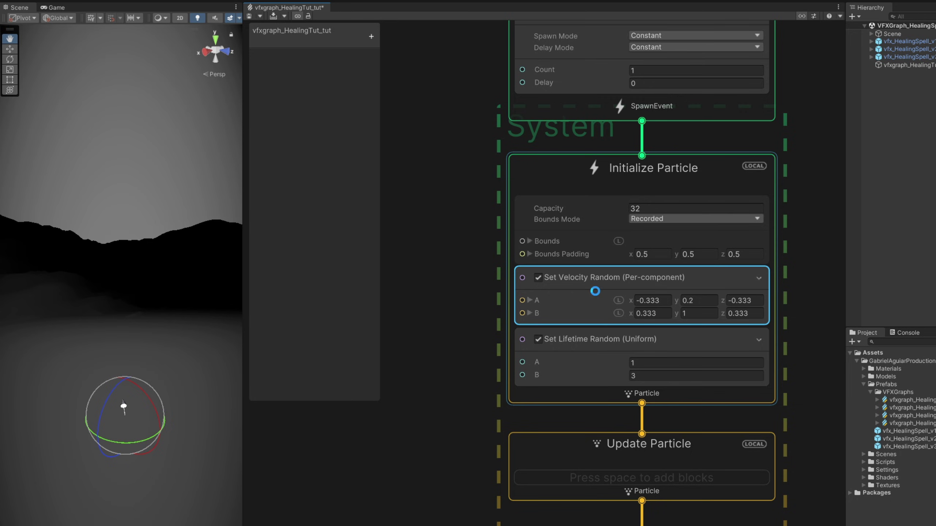
pyautogui.press('Delete')
pyautogui.click(595, 291)
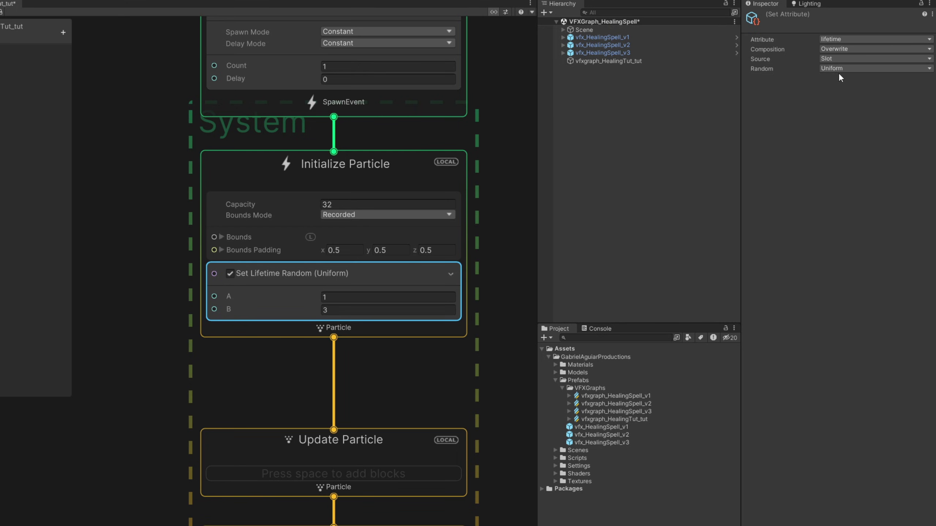
pyautogui.click(840, 69)
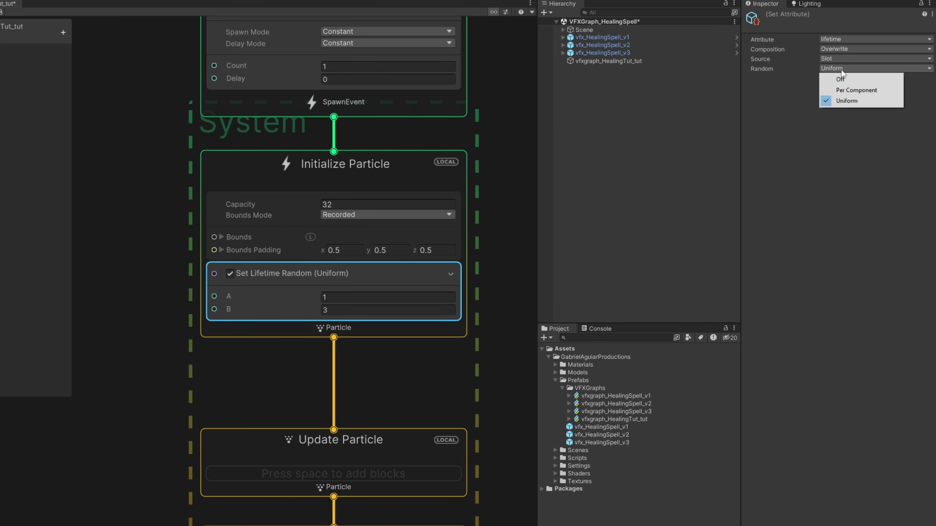
pyautogui.click(842, 79)
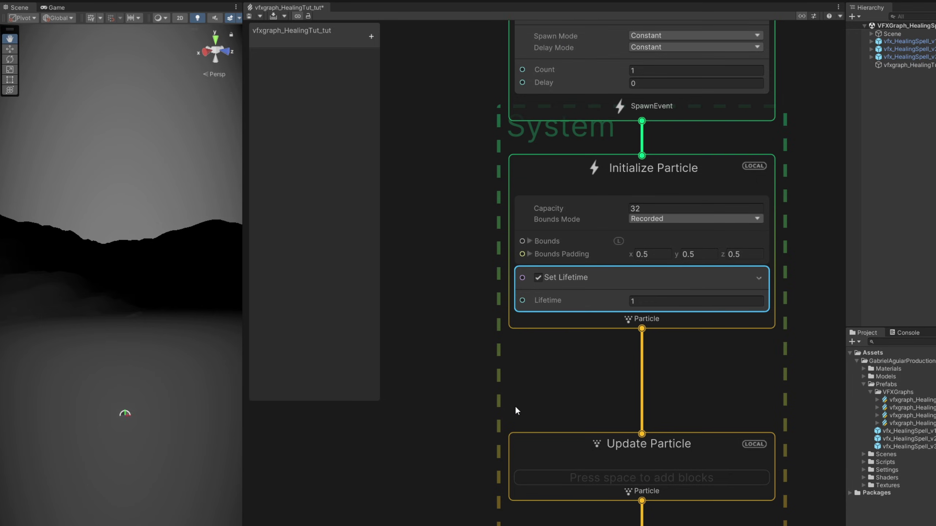
# Move Output Particle Quad aside and add an Output Particle Mesh context connected to the output of Update Particle
pyautogui.moveTo(190, 402)
pyautogui.mouseDown(button='middle')
pyautogui.moveTo(192, 334)
pyautogui.moveTo(209, 274)
pyautogui.mouseUp(button='middle')
pyautogui.moveTo(182, 436); pyautogui.dragTo(165, 362, button='middle')
pyautogui.moveTo(472, 364); pyautogui.dragTo(468, 215, button='middle')
pyautogui.click(682, 178)
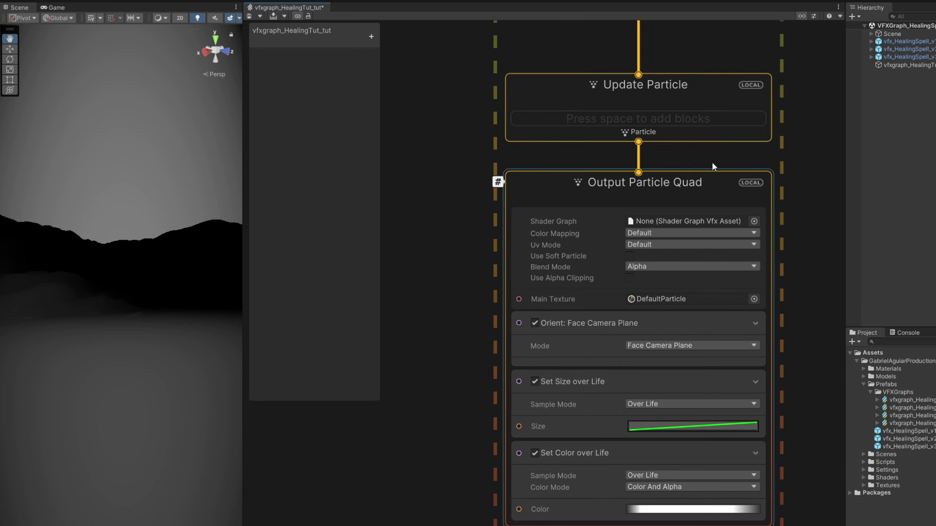
pyautogui.moveTo(712, 164); pyautogui.dragTo(615, 203, button='middle')
pyautogui.moveTo(578, 225); pyautogui.dragTo(480, 256)
pyautogui.moveTo(541, 182); pyautogui.dragTo(567, 237)
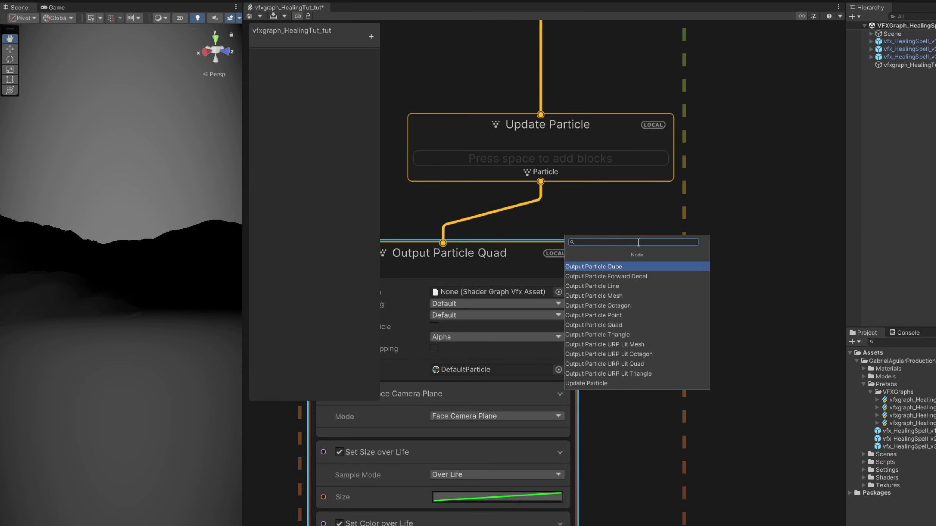
pyautogui.press('Down')
pyautogui.press('Down')
pyautogui.press('Down')
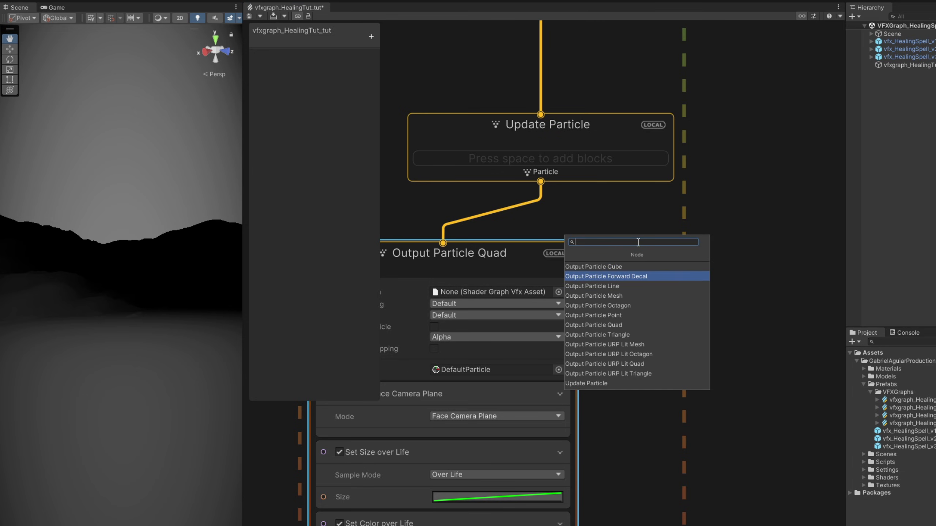
pyautogui.press('Return')
# Delete the Output Particle Quad context and keep Output Particle Mesh aligned beneath Update Particle
pyautogui.moveTo(608, 273); pyautogui.dragTo(472, 260)
pyautogui.scroll(-1, 613, 267)
pyautogui.click(520, 259)
pyautogui.press('Delete')
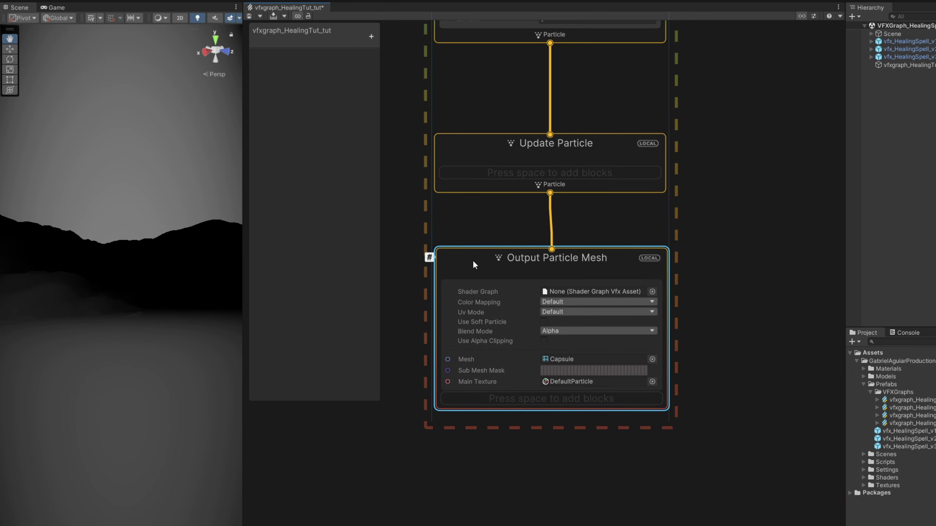
# Add a Set Size block with size 1 to Output Particle Mesh and select the effect object in the scene
pyautogui.press('space')
pyautogui.write('set siz')
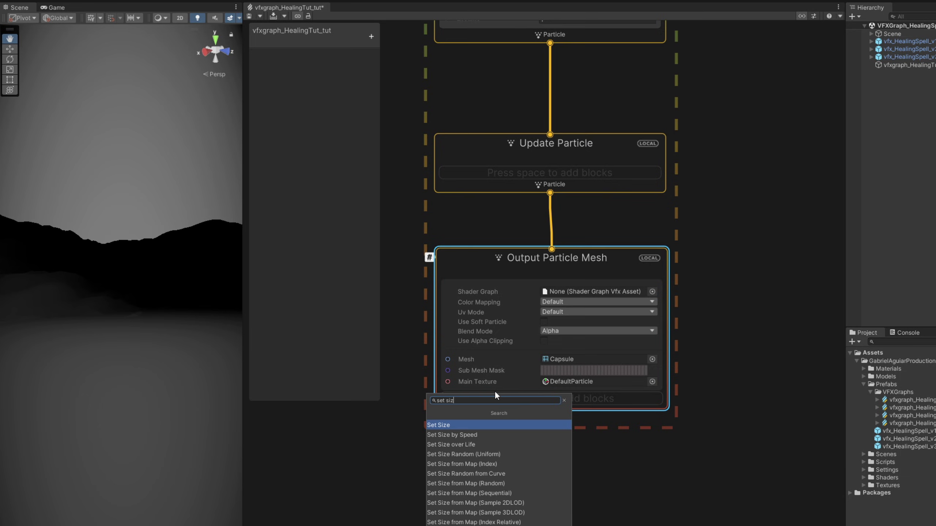
pyautogui.press('Return')
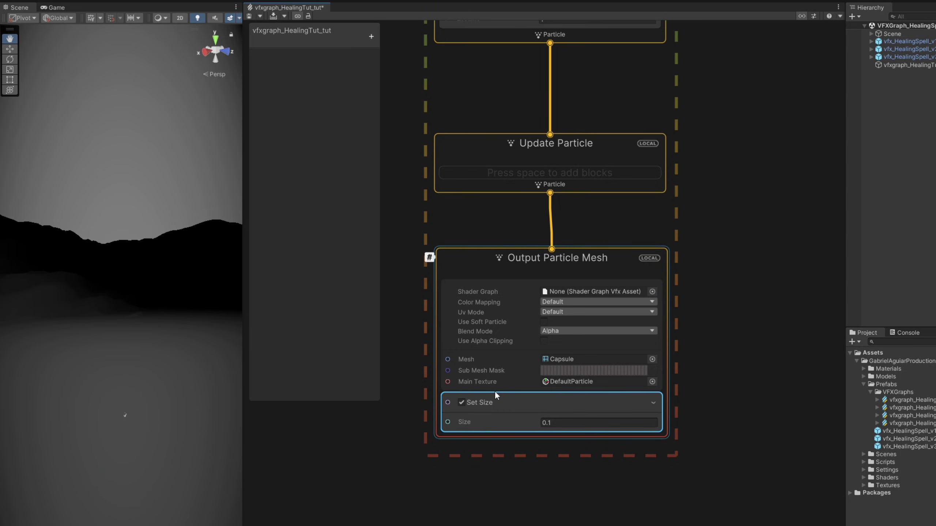
pyautogui.click(571, 423)
pyautogui.write('1')
pyautogui.click(891, 65)
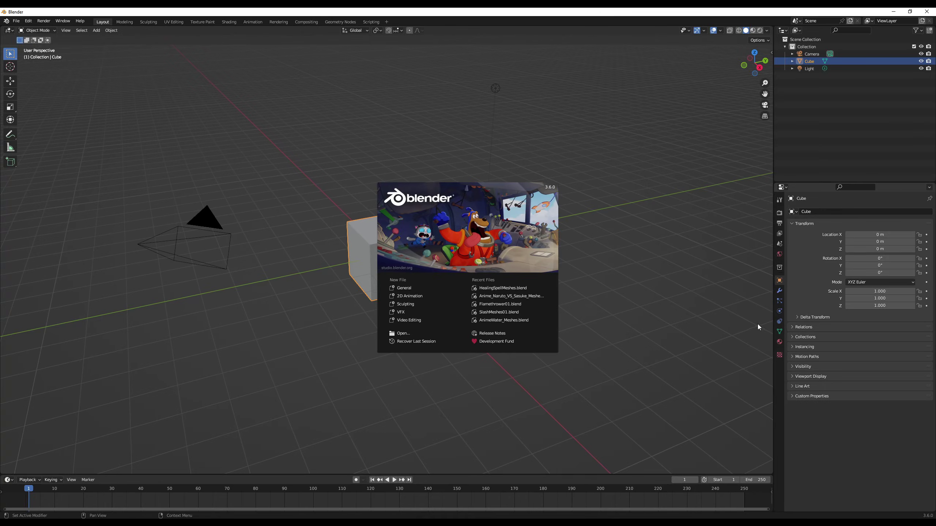
# Switch to Blender, dismiss the splash screen and delete the default camera, cube and light
pyautogui.click(637, 375)
pyautogui.press('a')
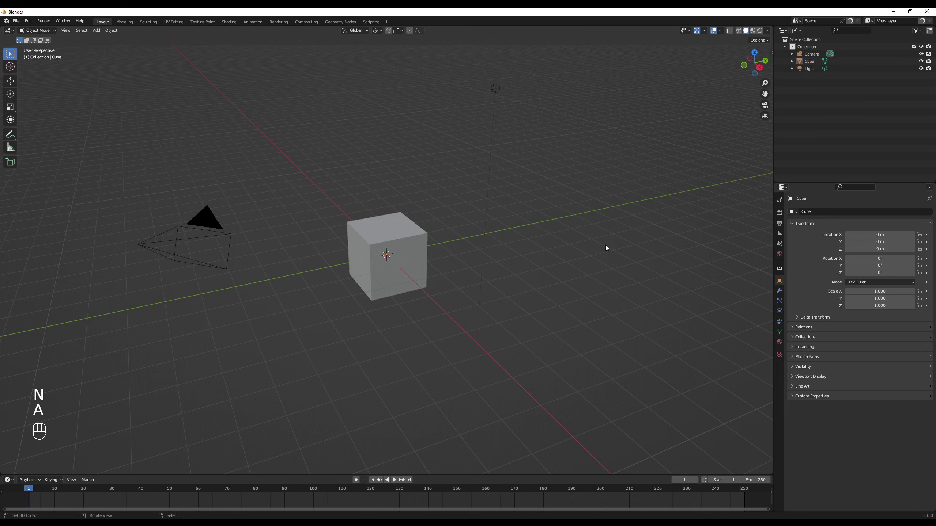
pyautogui.press('a')
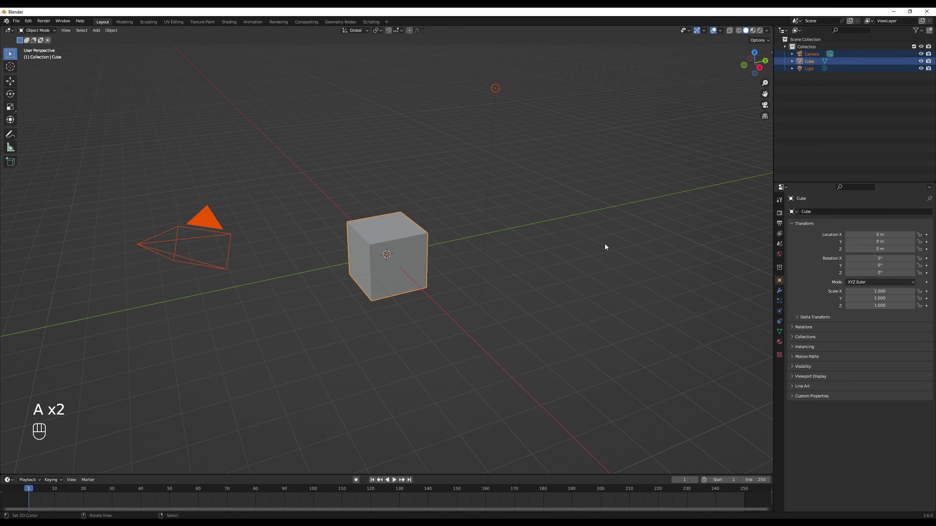
pyautogui.press('Delete')
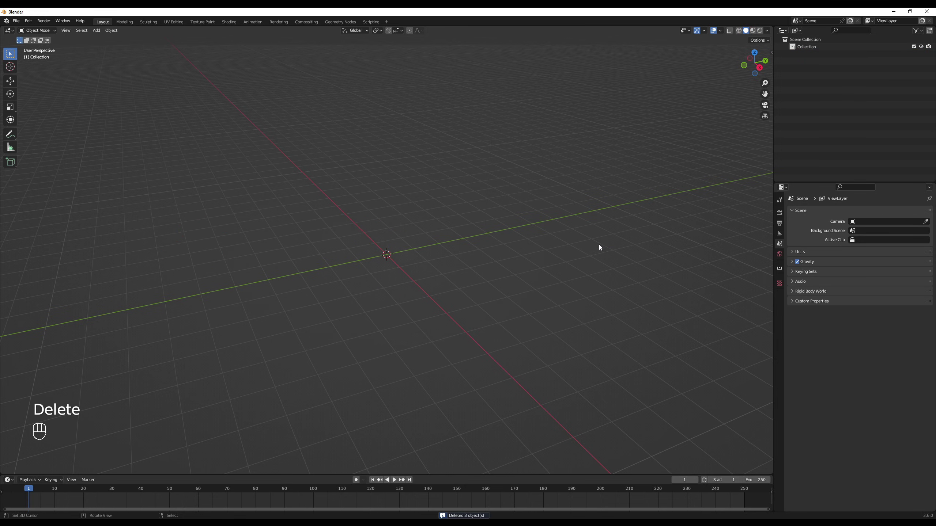
# Add a Bezier curve at the origin and open it in Edit Mode in the top orthographic view
pyautogui.hotkey('shift', 'a')
pyautogui.moveTo(320, 253)
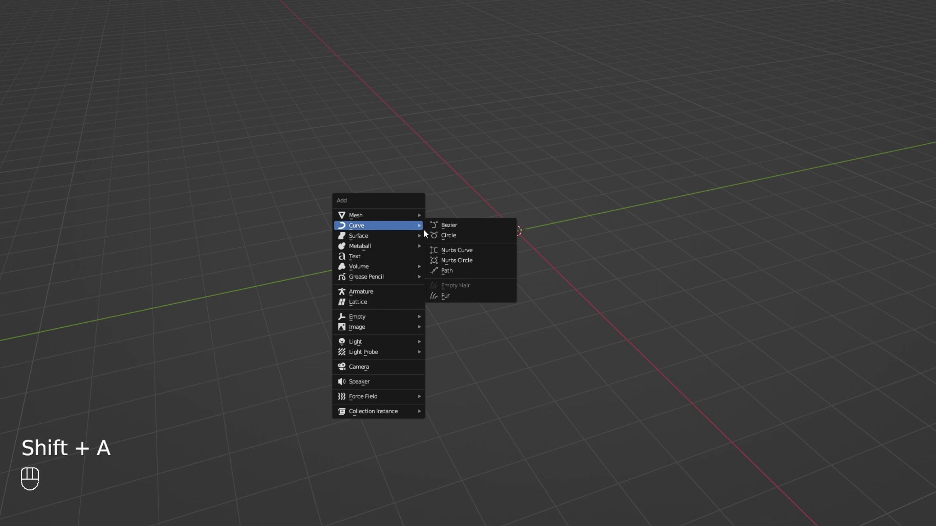
pyautogui.click(458, 226)
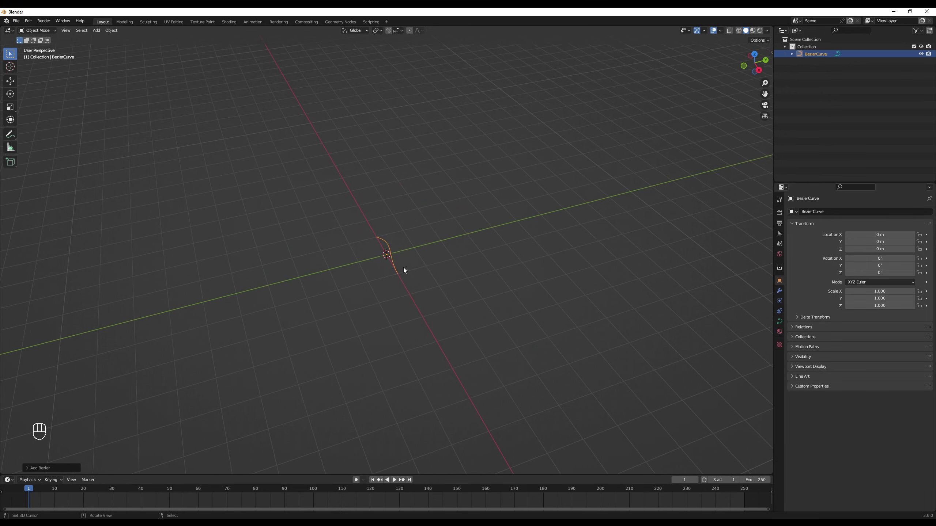
pyautogui.press('KP_7')
pyautogui.scroll(5, 393, 257)
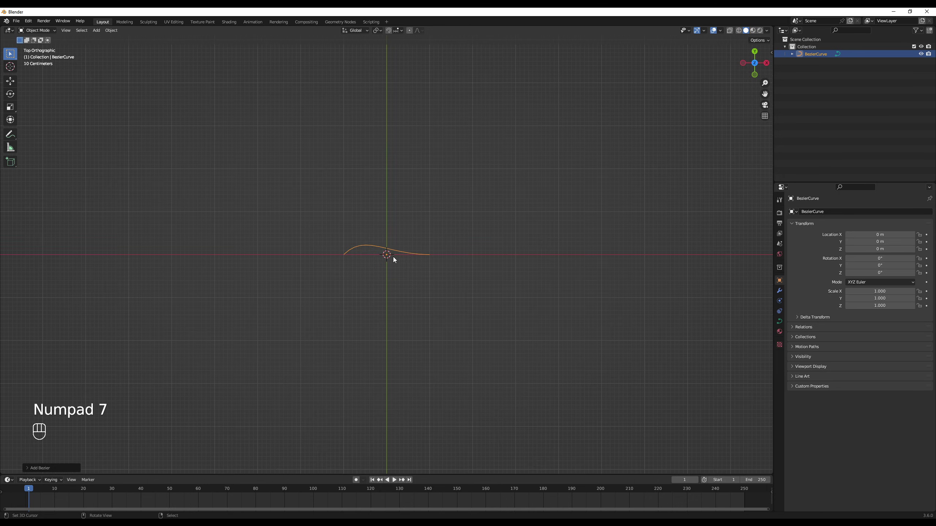
pyautogui.scroll(-2, 392, 255)
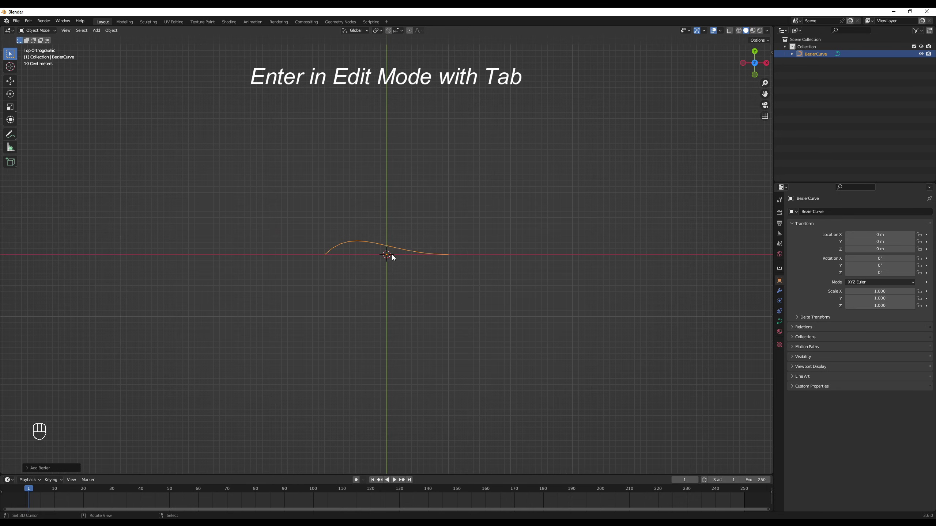
pyautogui.press('Tab')
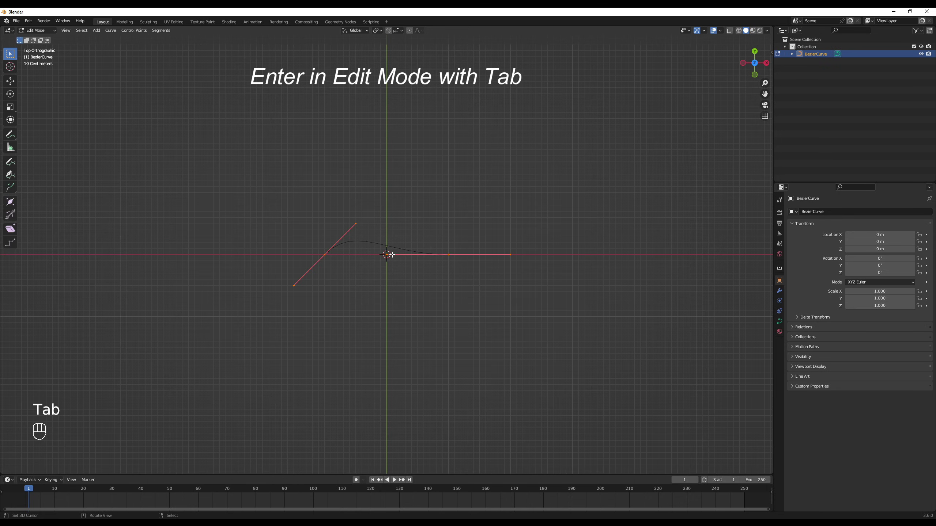
# Move the Bezier curve's right end point up above the X axis
pyautogui.click(450, 260)
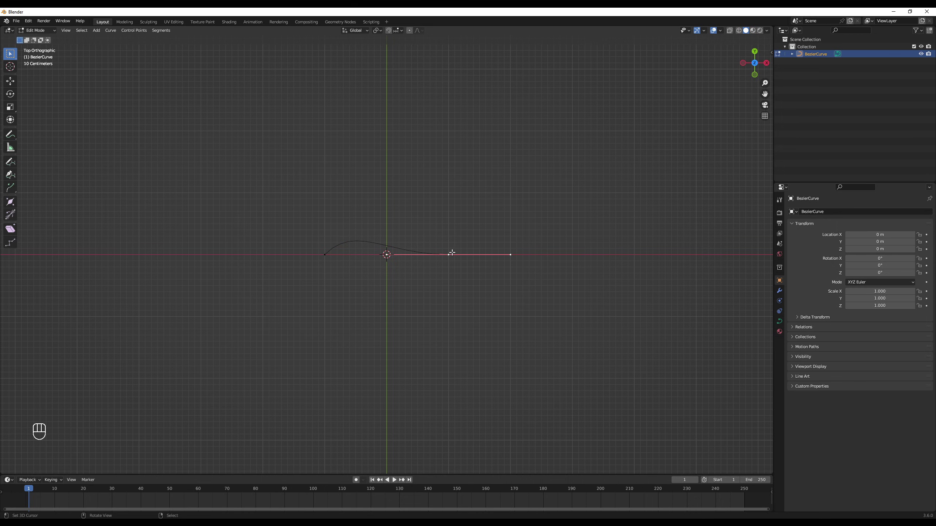
pyautogui.press('g')
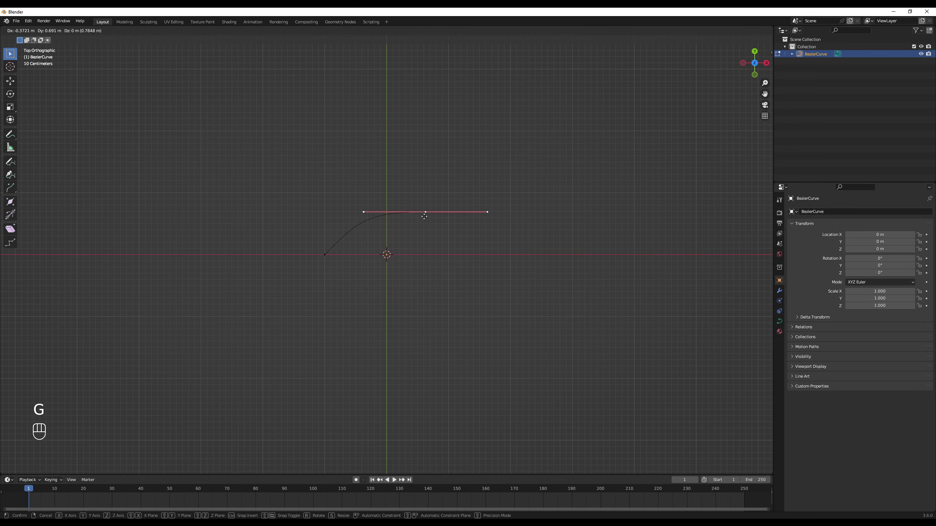
pyautogui.click(453, 212)
# Extrude a new point from the curve's left end to the lower right and reposition its handle to round the curve beneath the origin
pyautogui.click(329, 250)
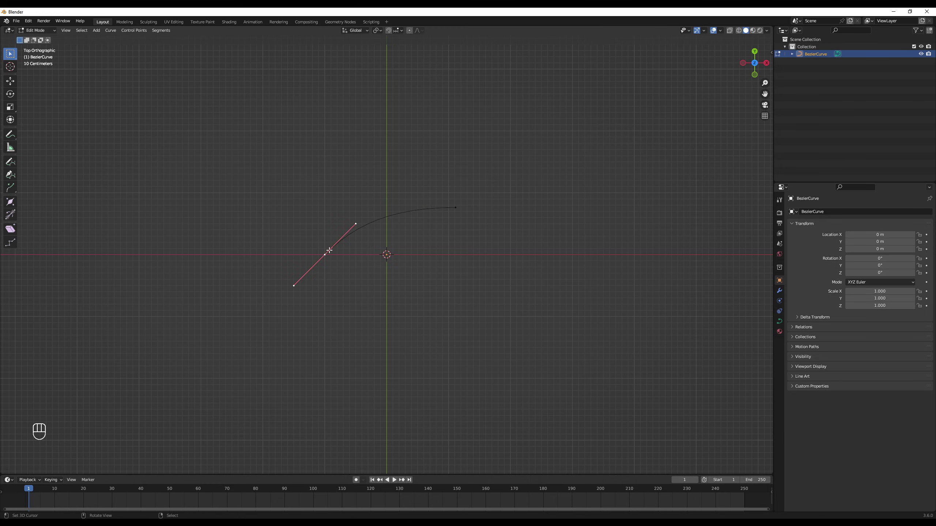
pyautogui.rightClick(367, 223)
pyautogui.press('g')
pyautogui.rightClick(343, 196)
pyautogui.press('e')
pyautogui.click(439, 324)
pyautogui.click(470, 291)
pyautogui.press('g')
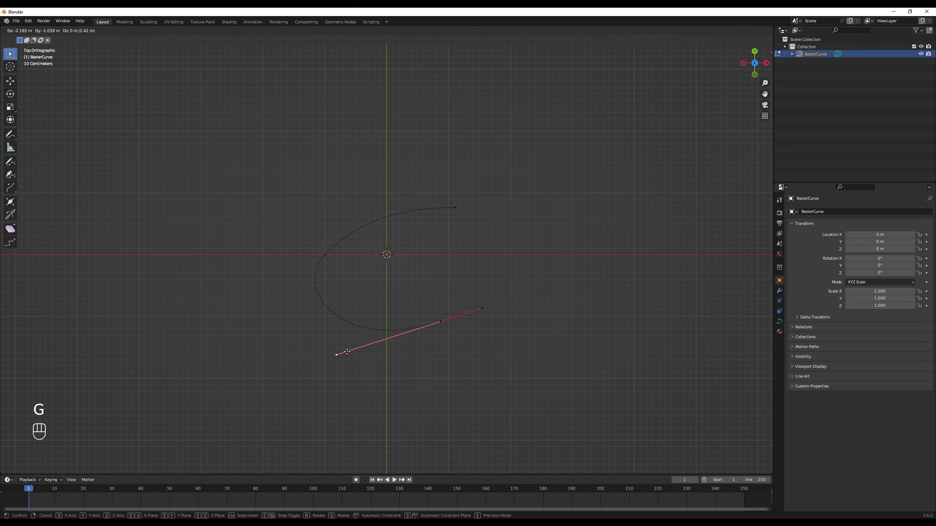
pyautogui.click(363, 355)
# Reposition the upper handles of the left point and the upper right end point to round the curve's upper arc
pyautogui.click(317, 250)
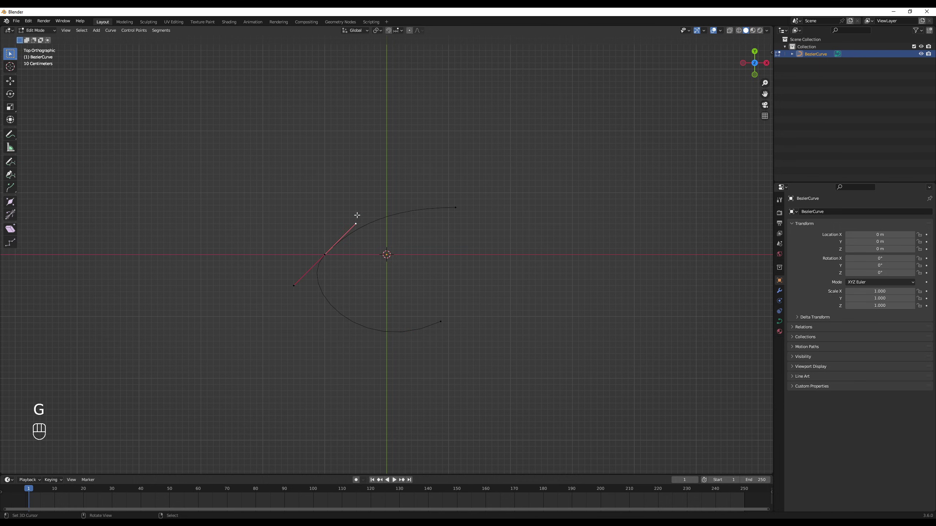
pyautogui.press('g')
pyautogui.click(344, 183)
pyautogui.click(456, 207)
pyautogui.press('g')
pyautogui.click(399, 179)
# Extrude the lower right end up the right side, inside the outer end, and adjust its handle and the lower right point
pyautogui.click(326, 244)
pyautogui.press('e')
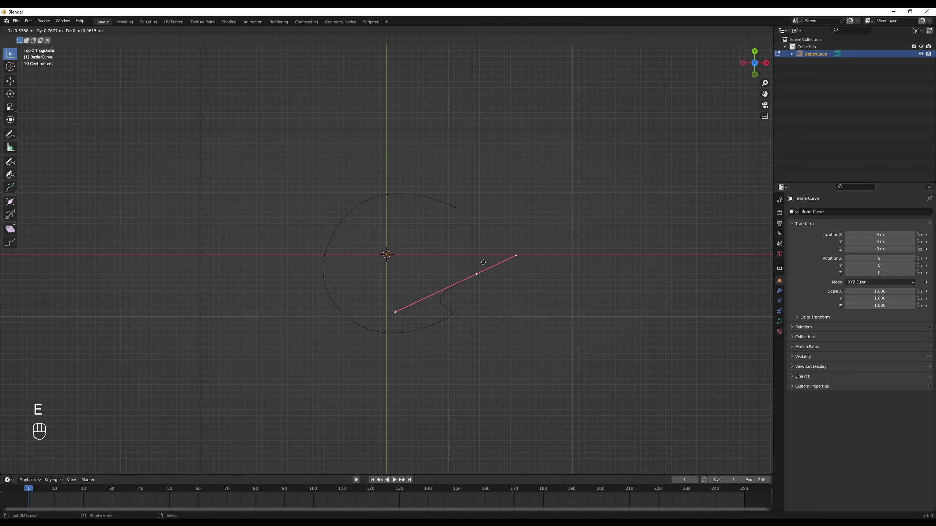
pyautogui.click(468, 238)
pyautogui.click(380, 282)
pyautogui.press('g')
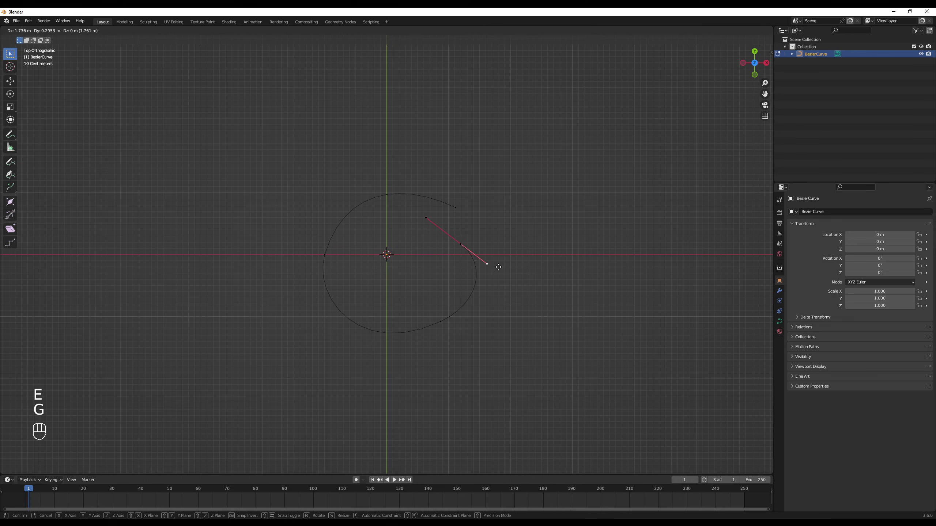
pyautogui.click(498, 267)
pyautogui.press('g')
pyautogui.click(453, 239)
pyautogui.click(440, 322)
pyautogui.press('g')
pyautogui.click(450, 253)
# Extrude the curve inward to a point left of the origin and rotate its handles to follow the spiral
pyautogui.click(448, 238)
pyautogui.press('e')
pyautogui.click(347, 253)
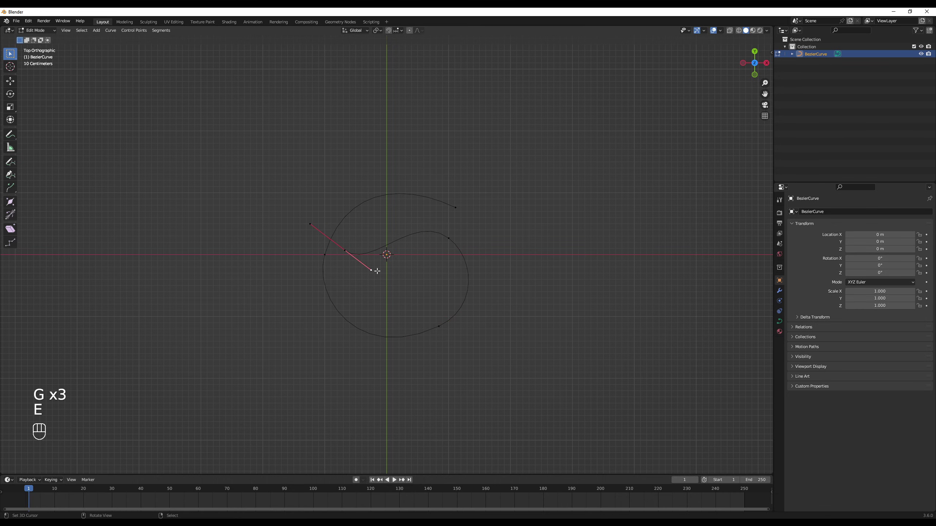
pyautogui.press('g')
pyautogui.rightClick(394, 215)
pyautogui.press('g')
pyautogui.click(380, 181)
pyautogui.rightClick(346, 252)
pyautogui.press('g')
pyautogui.click(358, 258)
# Round the upper arcs and shift the outer left and inner left points outward for even spiral spacing
pyautogui.rightClick(381, 208)
pyautogui.press('g')
pyautogui.click(381, 205)
pyautogui.rightClick(324, 254)
pyautogui.press('g')
pyautogui.click(312, 256)
pyautogui.rightClick(351, 254)
pyautogui.press('g')
pyautogui.rightClick(340, 255)
# Extrude the inner loop to a point at the lower right and adjust its handles into a smooth arc
pyautogui.press('e')
pyautogui.click(413, 304)
pyautogui.rightClick(447, 242)
pyautogui.press('g')
pyautogui.rightClick(412, 306)
pyautogui.rightClick(392, 342)
pyautogui.press('g')
pyautogui.press('g')
pyautogui.click(442, 295)
# Extrude the spiral to an inner point at the upper right of the origin and shape its handle
pyautogui.press('e')
pyautogui.rightClick(398, 268)
pyautogui.press('g')
pyautogui.click(433, 247)
pyautogui.rightClick(421, 242)
# Extrude the innermost turn to a point just left of the origin and adjust its handles
pyautogui.press('e')
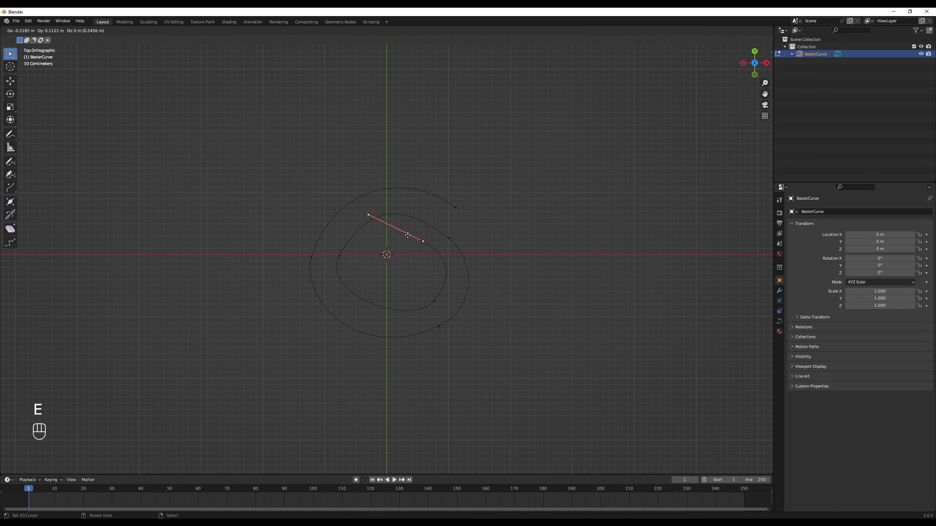
pyautogui.press('g')
pyautogui.click(373, 233)
pyautogui.rightClick(365, 252)
pyautogui.press('g')
pyautogui.click(373, 259)
pyautogui.rightClick(366, 301)
pyautogui.press('g')
pyautogui.click(379, 298)
# Extrude the spiral's final point to the centre beside the origin and adjust its position and handles
pyautogui.click(330, 318)
pyautogui.click(435, 327)
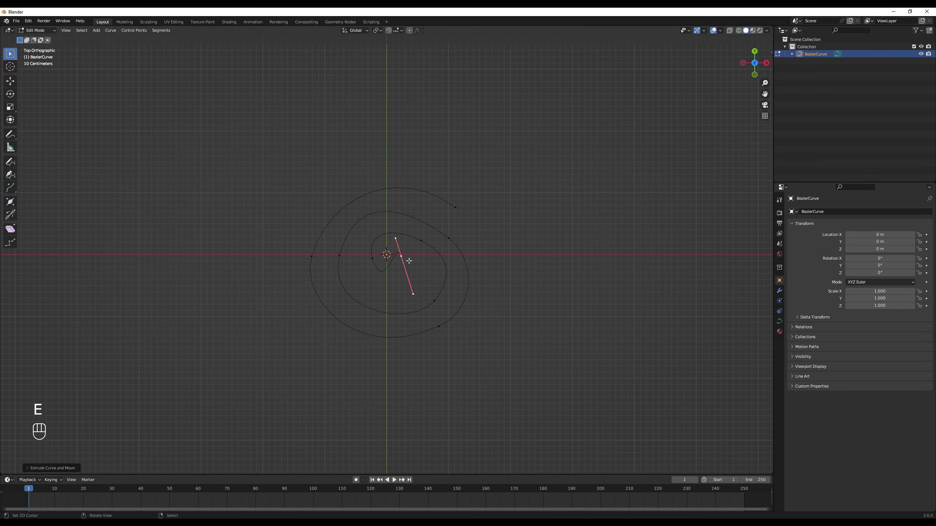
pyautogui.rightClick(396, 240)
pyautogui.press('g')
pyautogui.click(418, 261)
pyautogui.scroll(4, 399, 253)
pyautogui.moveTo(413, 258); pyautogui.dragTo(390, 256, button='right')
pyautogui.press('g')
pyautogui.click(380, 263)
pyautogui.rightClick(359, 269)
# Adjust the lower handle of the inner turns and move the inner lower right point inward
pyautogui.rightClick(382, 341)
pyautogui.press('g')
pyautogui.click(385, 318)
pyautogui.scroll(-2, 389, 288)
pyautogui.rightClick(393, 257)
pyautogui.rightClick(455, 320)
pyautogui.press('g')
pyautogui.click(448, 303)
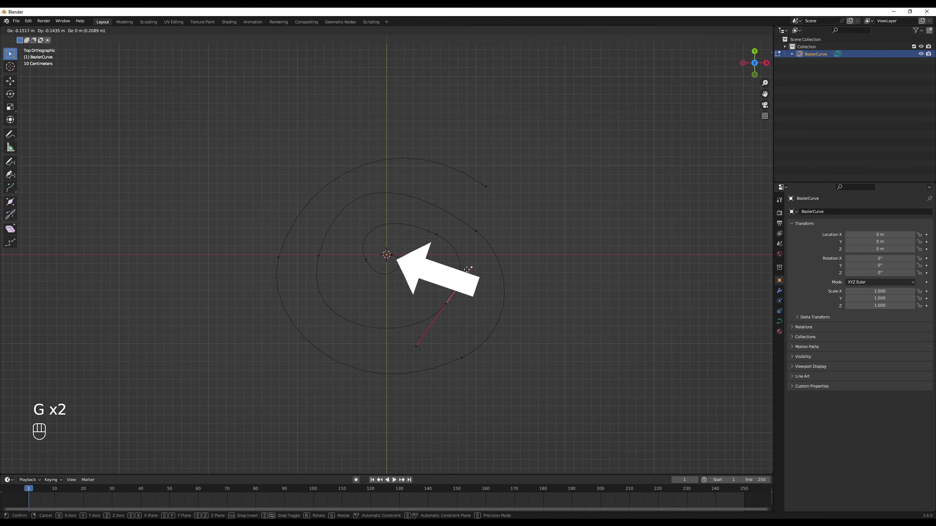
# Reposition the outer loop's lower right point and its handle to smooth that side of the spiral
pyautogui.press('g')
pyautogui.press('g')
pyautogui.press('g')
pyautogui.click(467, 354)
pyautogui.rightClick(518, 332)
pyautogui.press('g')
pyautogui.click(505, 334)
pyautogui.press('g')
pyautogui.rightClick(464, 356)
pyautogui.press('g')
pyautogui.click(463, 355)
# Adjust the inner left point's lower handle and move the spiral's outer end point up and inward
pyautogui.rightClick(318, 257)
pyautogui.rightClick(306, 326)
pyautogui.press('g')
pyautogui.click(307, 318)
pyautogui.rightClick(483, 182)
pyautogui.press('g')
pyautogui.click(461, 152)
# Adjust the outer left point's upper handle and shift that point slightly outward
pyautogui.rightClick(280, 254)
pyautogui.rightClick(300, 177)
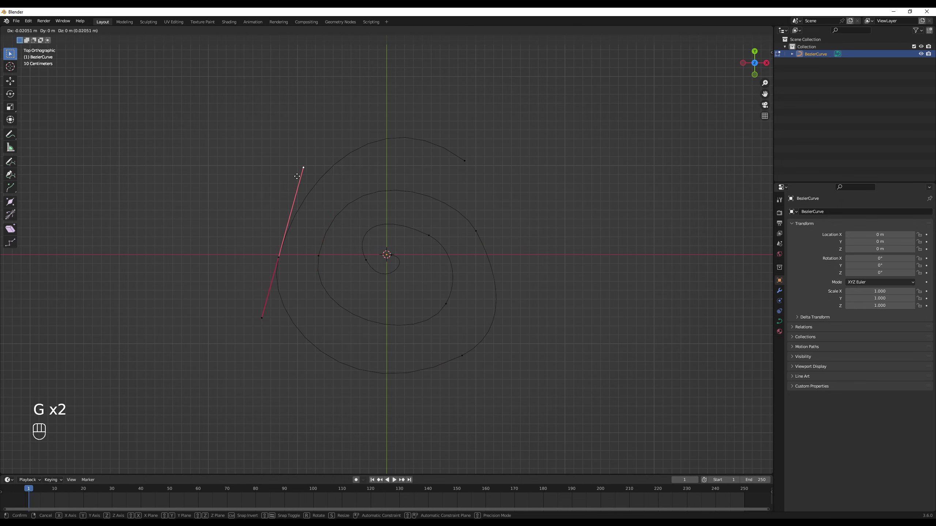
pyautogui.press('g')
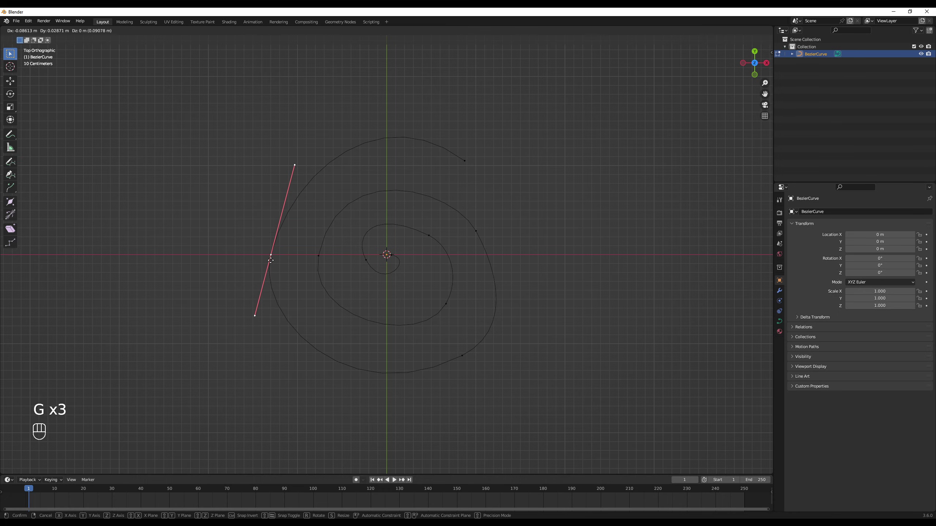
pyautogui.click(270, 261)
# Enable proportional editing with Smooth falloff and enlarge its influence circle to enclose the whole spiral
pyautogui.moveTo(521, 364); pyautogui.dragTo(388, 251, button='middle')
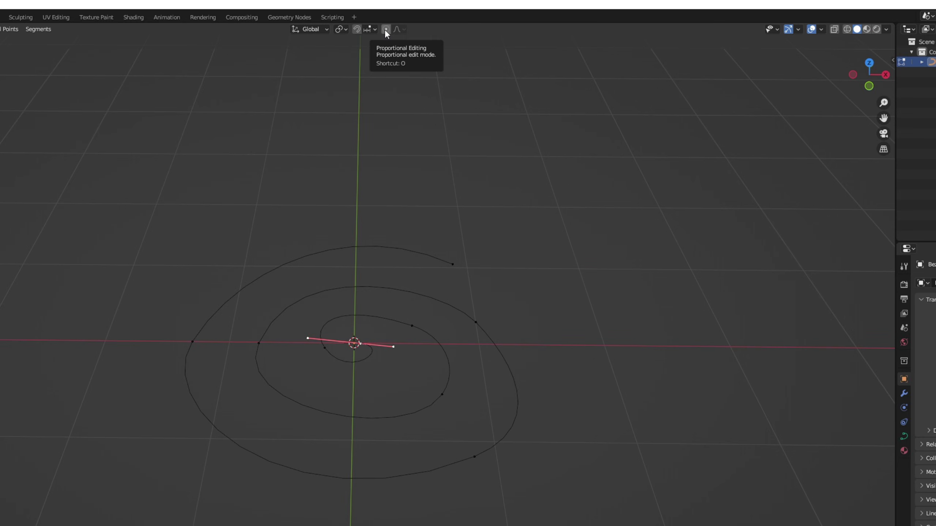
pyautogui.click(385, 29)
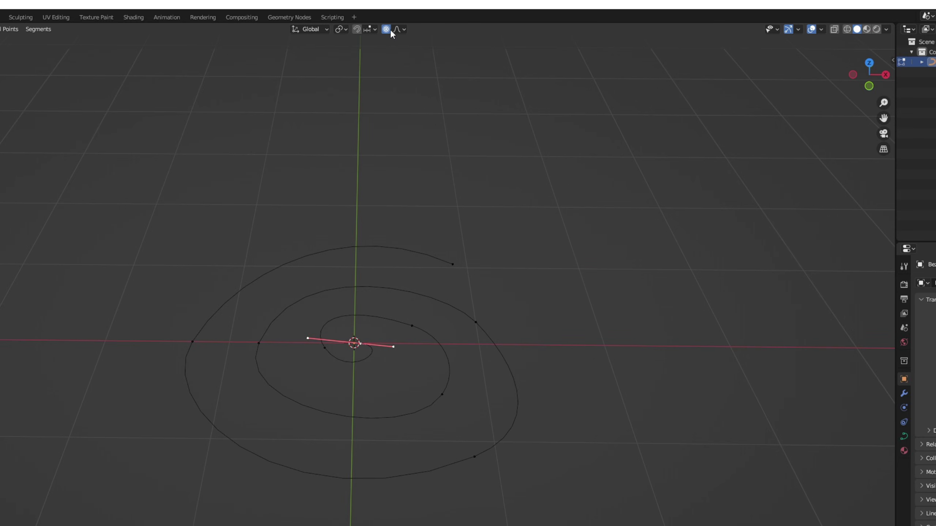
pyautogui.click(402, 29)
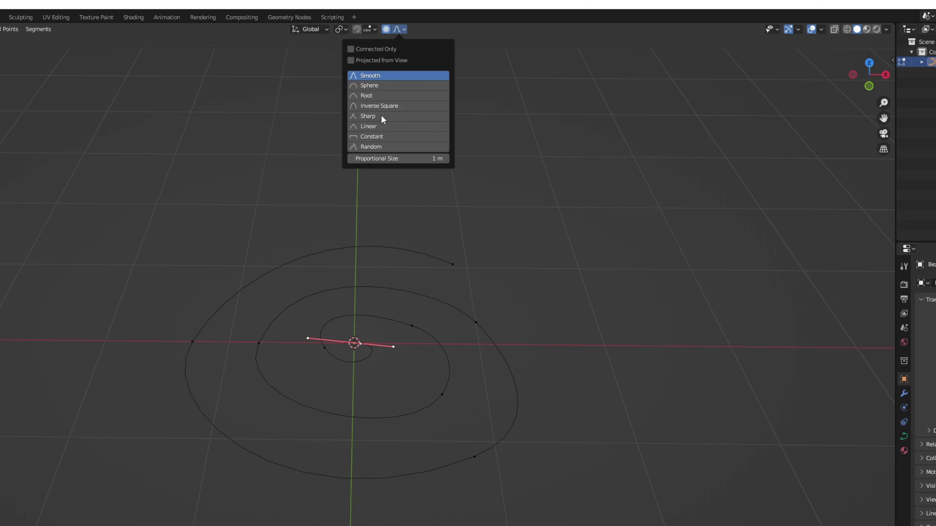
pyautogui.moveTo(497, 279); pyautogui.dragTo(493, 274, button='middle')
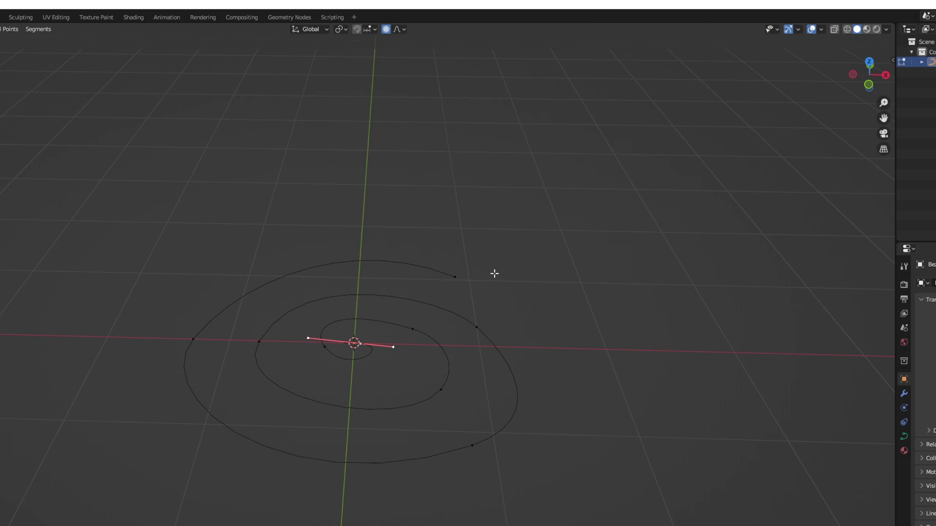
pyautogui.press('g')
pyautogui.scroll(-3, 493, 273)
pyautogui.scroll(2, 494, 274)
pyautogui.scroll(-4, 493, 272)
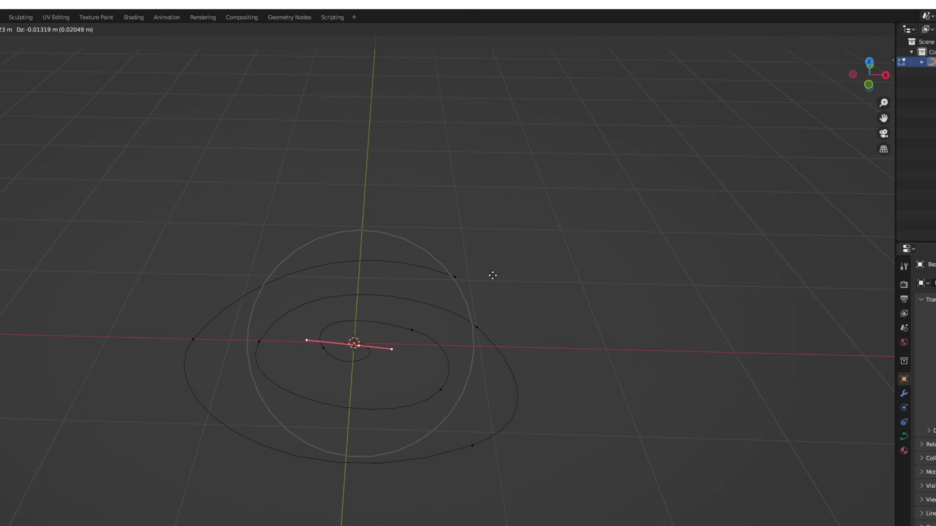
pyautogui.press('z')
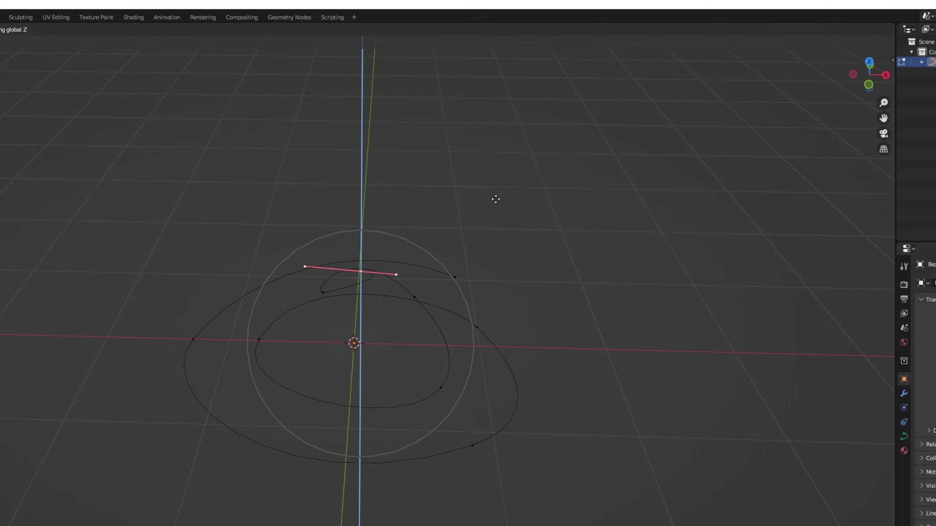
pyautogui.scroll(1, 496, 202)
pyautogui.scroll(6, 494, 182)
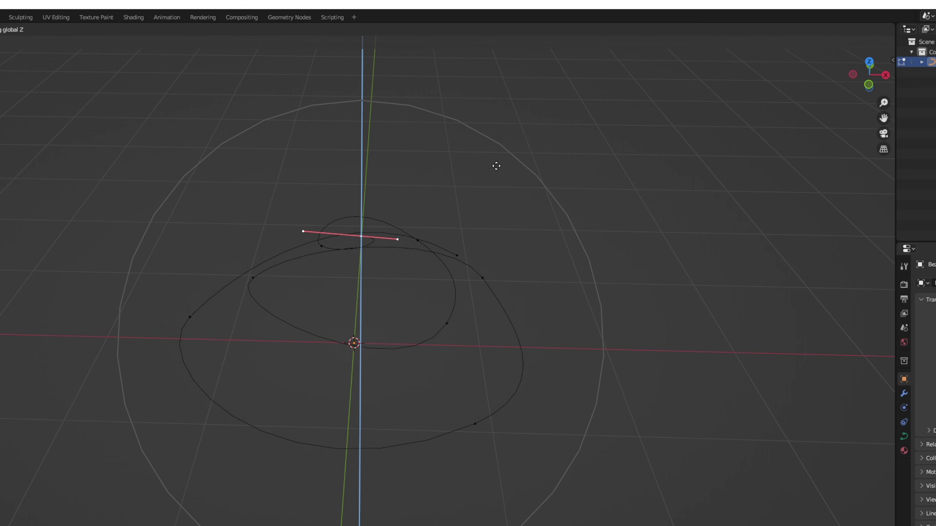
pyautogui.press('Escape')
# Raise the spiral's centre point along Z in front view with proportional editing, pulling the curve into a tall cone
pyautogui.press('KP_1')
pyautogui.press('g')
pyautogui.press('z')
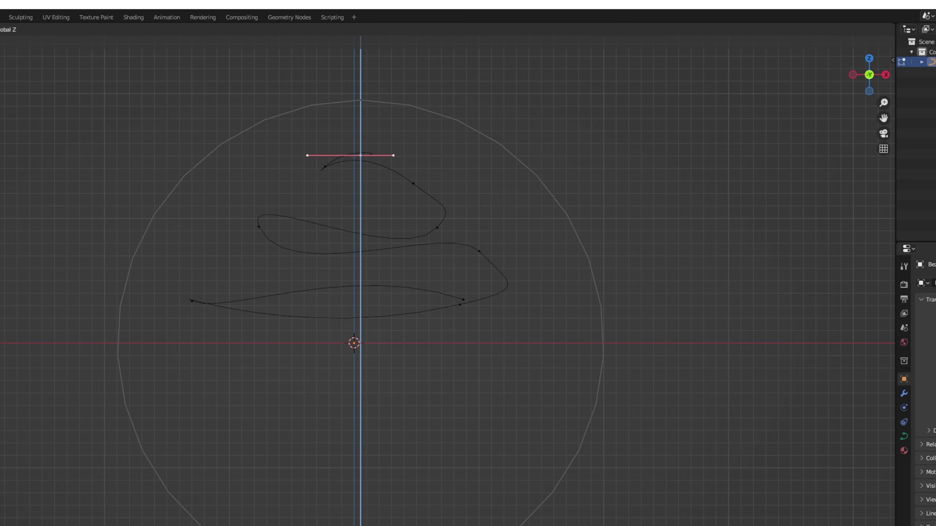
pyautogui.scroll(1, 361, 228)
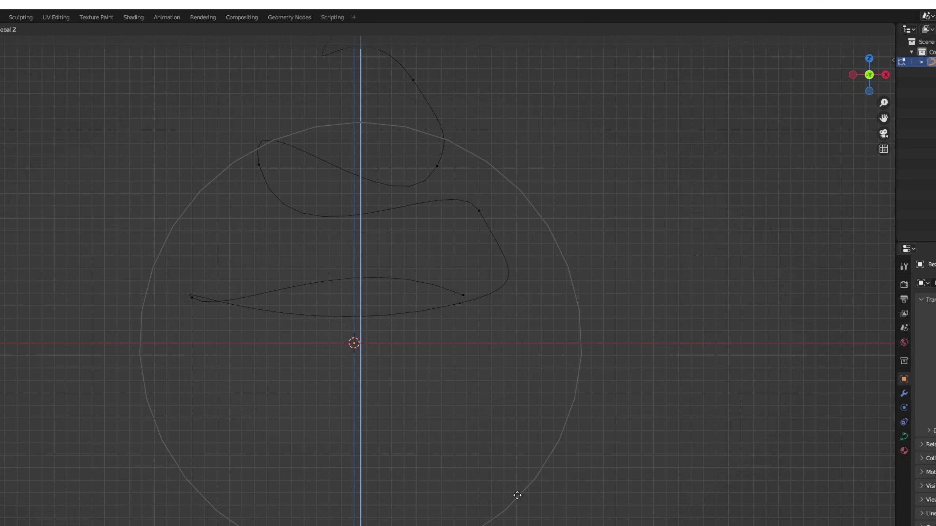
pyautogui.click(517, 453)
# Reduce the proportional influence and lower the spiral's outer end point along Z to the level of the X axis
pyautogui.keyDown('shift'); pyautogui.moveTo(471, 326); pyautogui.dragTo(483, 341, button='middle'); pyautogui.keyUp('shift')
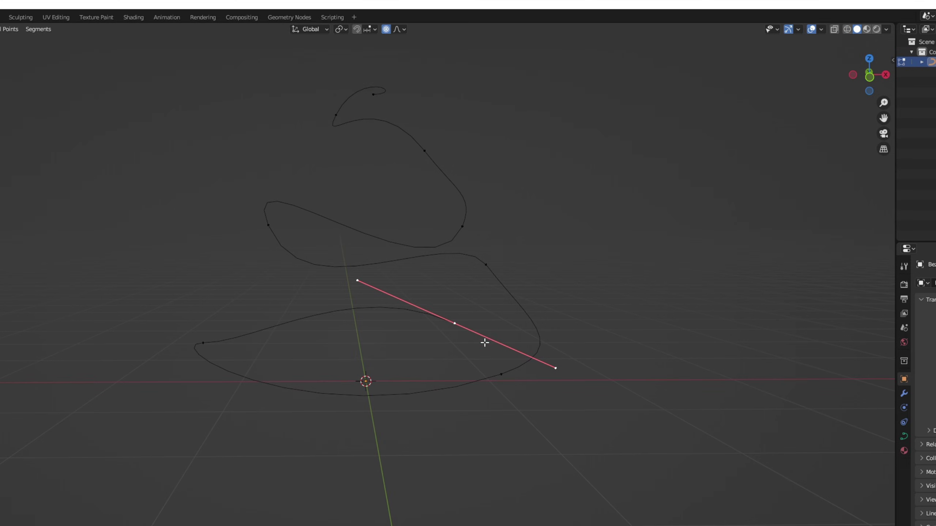
pyautogui.press('g')
pyautogui.scroll(6, 482, 317)
pyautogui.press('z')
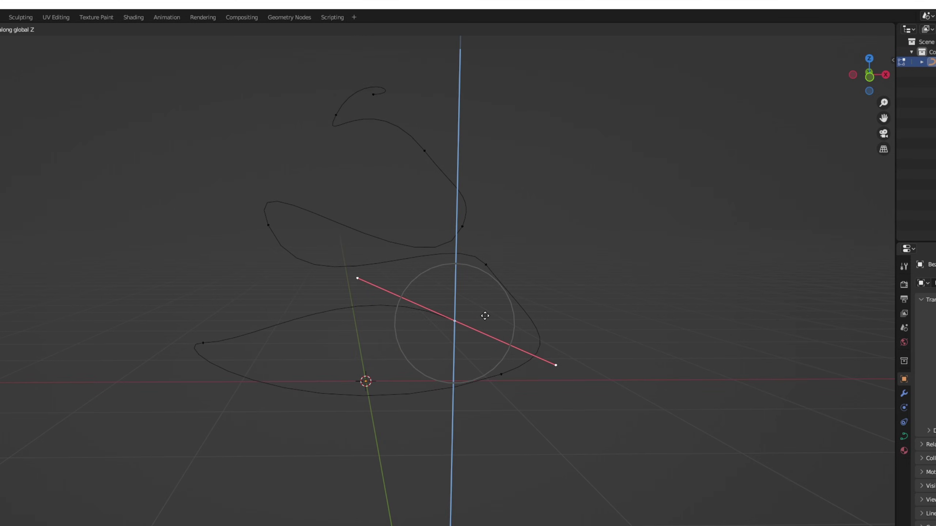
pyautogui.click(483, 376)
pyautogui.press('KP_1')
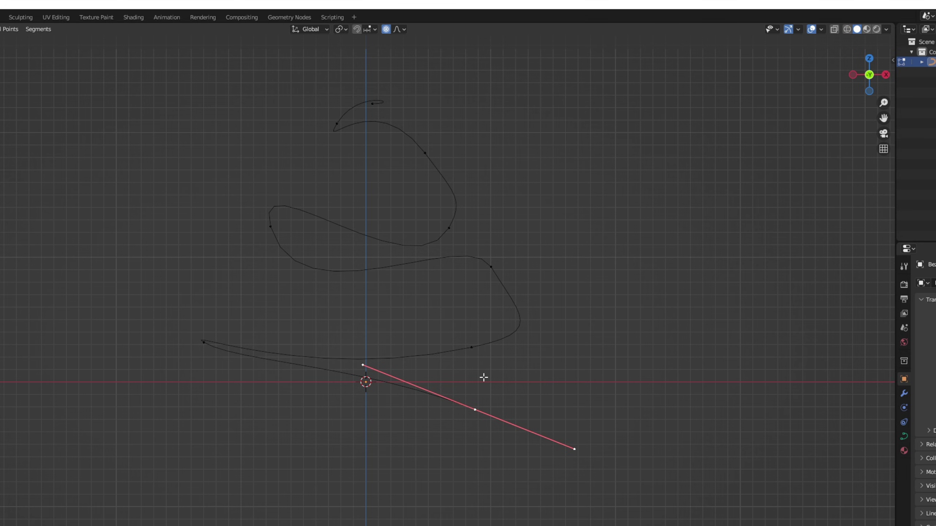
pyautogui.press('g')
pyautogui.press('z')
pyautogui.click(493, 349)
# Lower the outer end point's inner handle so the bottom turn rises gently from its end
pyautogui.press('g')
pyautogui.click(344, 317)
pyautogui.click(360, 332)
pyautogui.press('g')
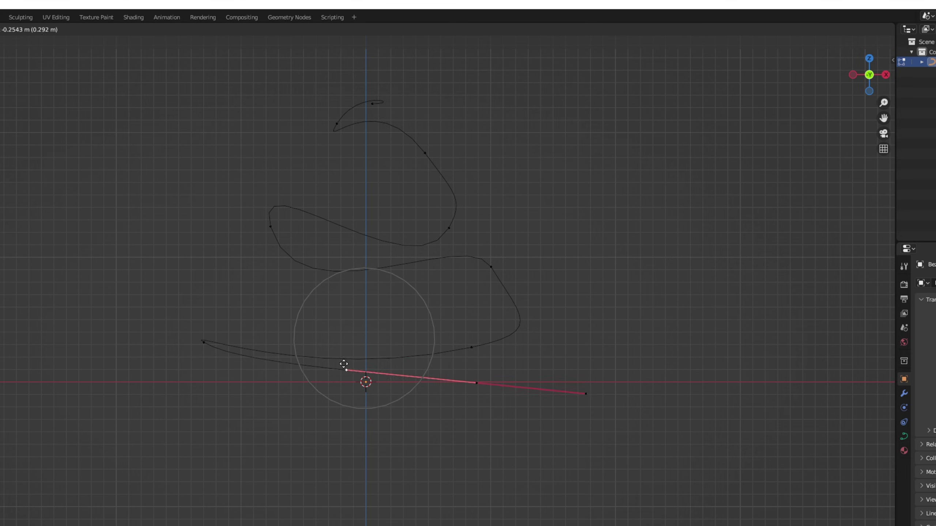
pyautogui.click(341, 364)
# Level the handle of the lowest turn's right point and raise that point slightly in front view
pyautogui.click(224, 343)
pyautogui.click(312, 381)
pyautogui.press('g')
pyautogui.click(314, 341)
pyautogui.click(470, 345)
pyautogui.press('g')
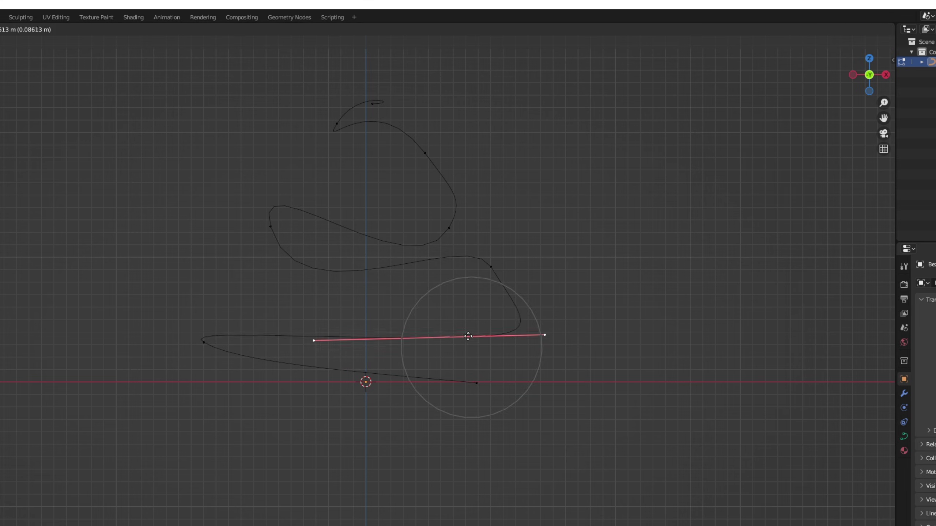
pyautogui.click(469, 335)
# Lower the second turn's right point in front view and reposition the handle of the left point above it
pyautogui.click(497, 268)
pyautogui.moveTo(526, 266); pyautogui.dragTo(510, 270, button='middle')
pyautogui.press('KP_1')
pyautogui.press('g')
pyautogui.click(507, 301)
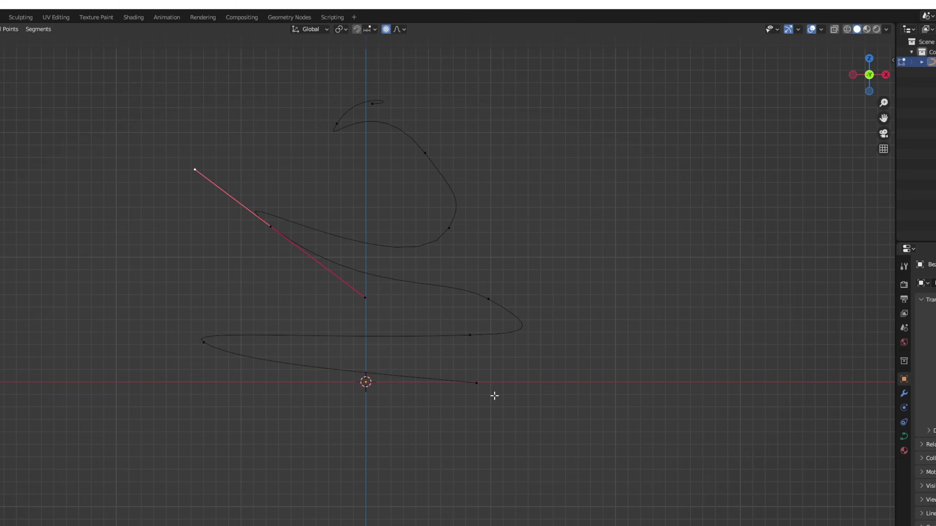
pyautogui.press('g')
pyautogui.click(403, 245)
# Reposition the lower handle of the point just below the spiral's tip, reducing the proportional influence to about 0.22 m
pyautogui.moveTo(404, 244); pyautogui.dragTo(516, 306, button='middle')
pyautogui.click(451, 207)
pyautogui.press('g')
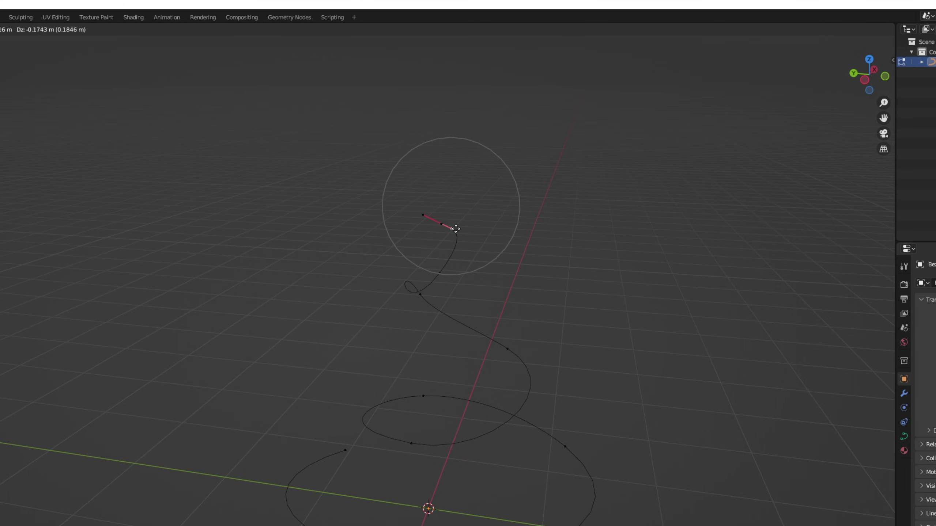
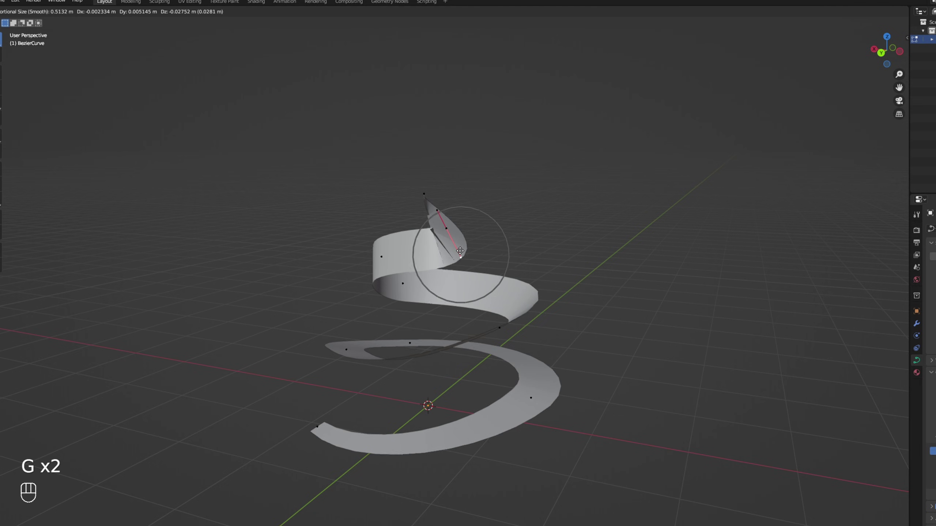
pyautogui.scroll(3, 440, 251)
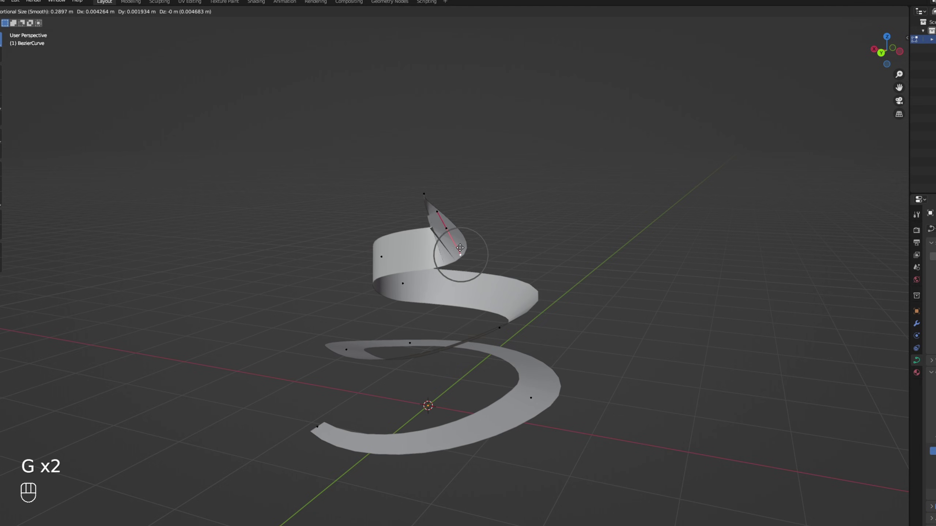
pyautogui.click(440, 234)
# Lower and shift outward the upper handle of the next point down the spiral's top turn, and finish editing the curve
pyautogui.moveTo(440, 234); pyautogui.dragTo(640, 240, button='middle')
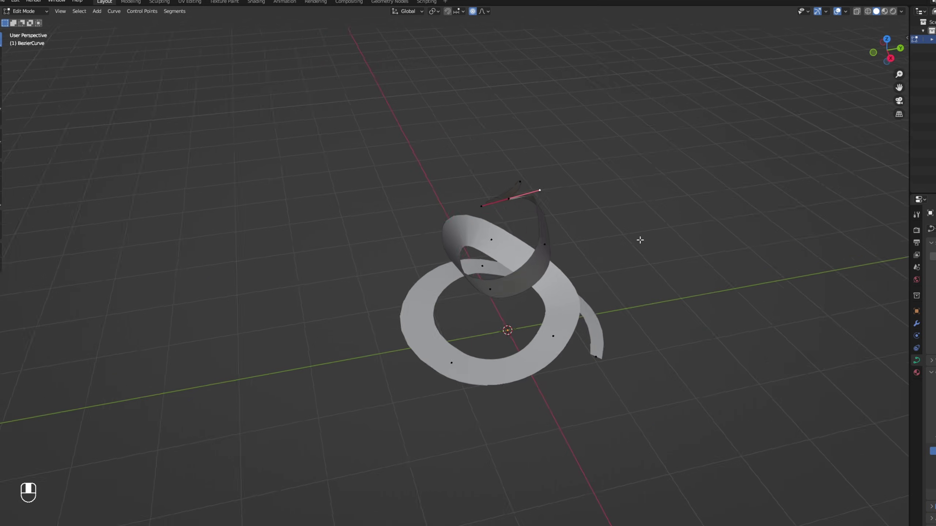
pyautogui.click(544, 207)
pyautogui.press('g')
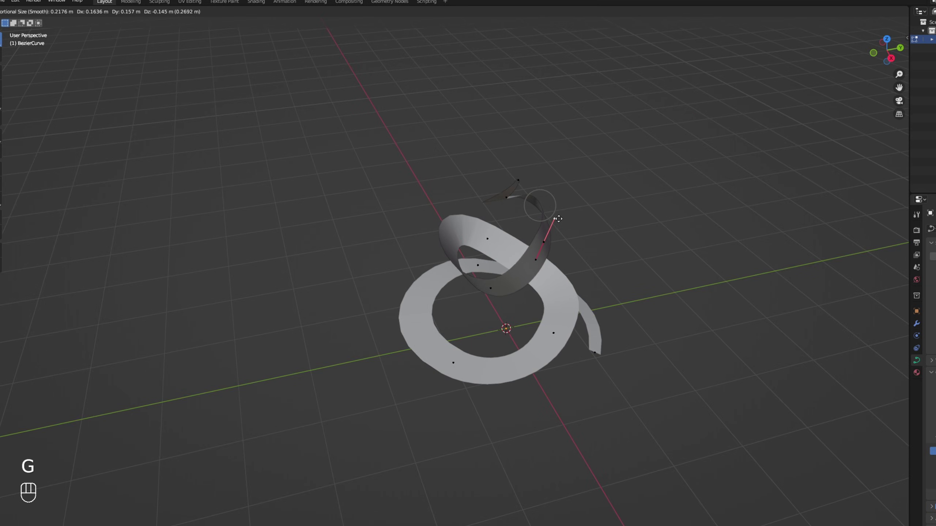
pyautogui.click(553, 213)
pyautogui.moveTo(553, 214); pyautogui.dragTo(451, 188, button='middle')
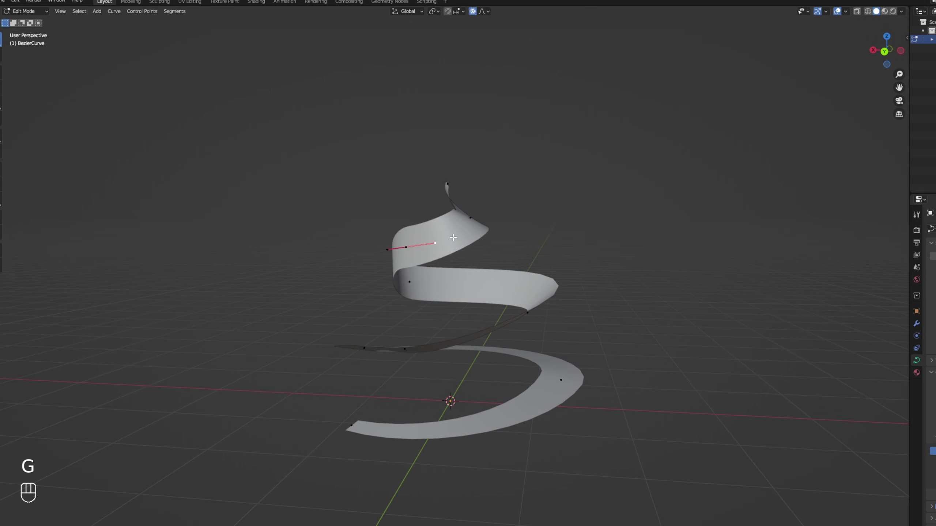
pyautogui.moveTo(509, 264); pyautogui.dragTo(530, 371, button='middle')
pyautogui.press('Tab')
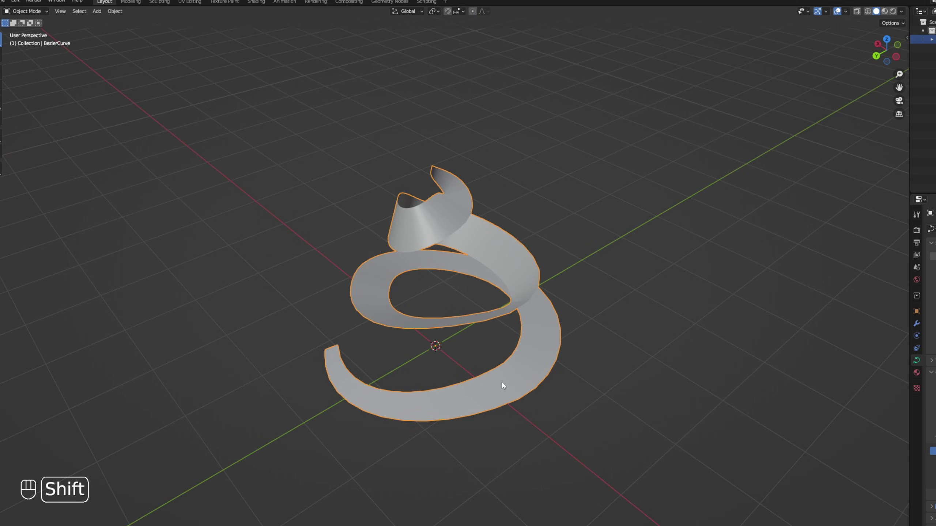
# Add a mesh plane at the origin beneath the spiral
pyautogui.hotkey('shift', 'a')
pyautogui.moveTo(503, 377)
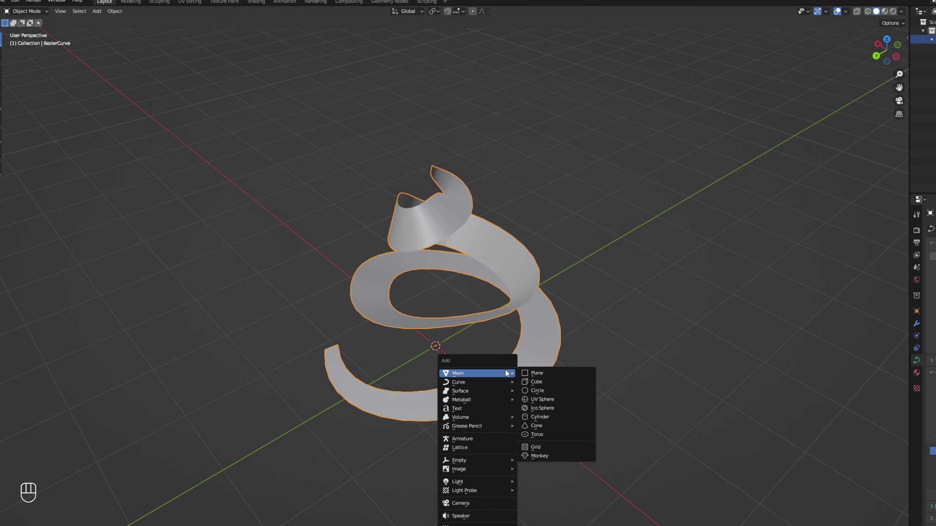
pyautogui.click(521, 374)
pyautogui.moveTo(511, 378)
pyautogui.mouseDown(button='middle')
pyautogui.moveTo(499, 377)
pyautogui.moveTo(549, 347)
pyautogui.mouseUp(button='middle')
# In wireframe shading, delete the plane's two vertices on the negative Y side
pyautogui.press('Tab')
pyautogui.scroll(1, 550, 348)
pyautogui.press('z')
pyautogui.scroll(2, 552, 331)
pyautogui.press('a')
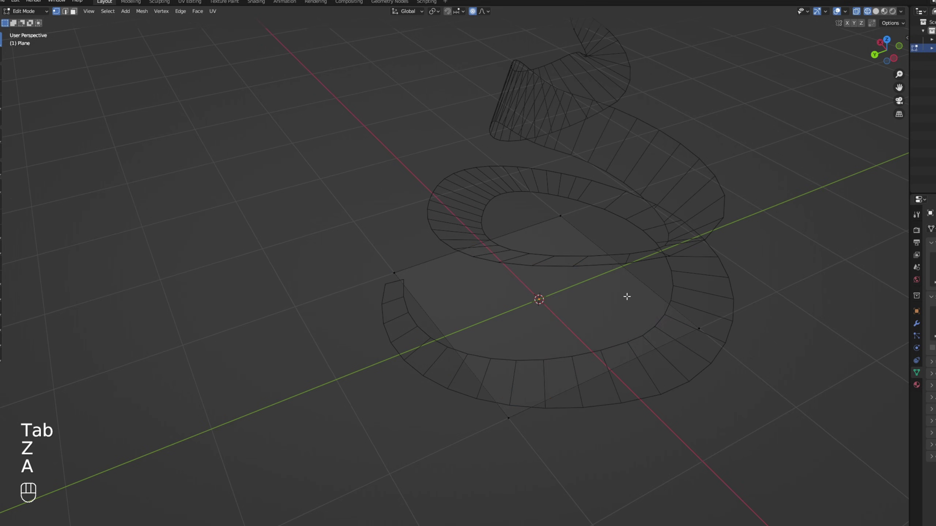
pyautogui.keyDown('shift'); pyautogui.click(562, 217); pyautogui.keyUp('shift')
pyautogui.keyDown('shift'); pyautogui.click(698, 326); pyautogui.keyUp('shift')
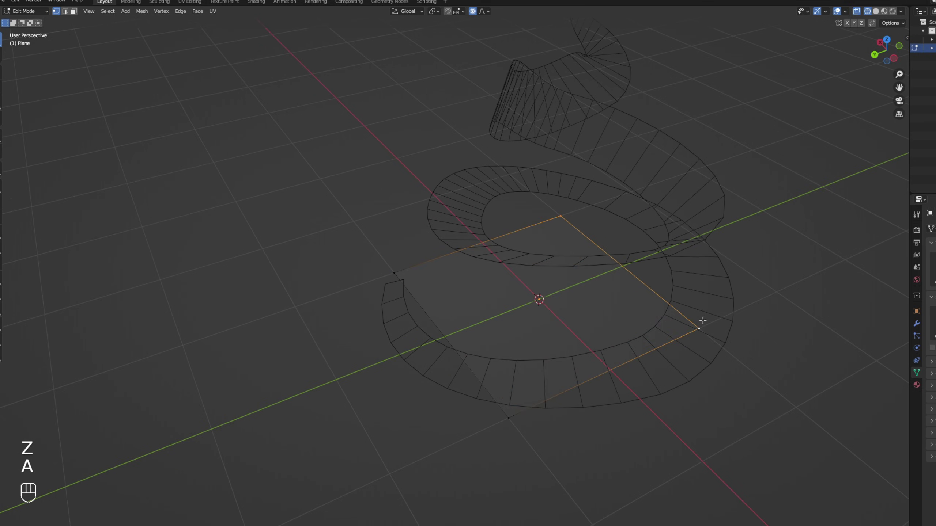
pyautogui.press('Delete')
pyautogui.click(702, 320)
# Move the plane's remaining edge -1 m along Y so it lies centred on the origin
pyautogui.click(511, 414)
pyautogui.keyDown('shift'); pyautogui.click(395, 273); pyautogui.keyUp('shift')
pyautogui.press('g')
pyautogui.press('y')
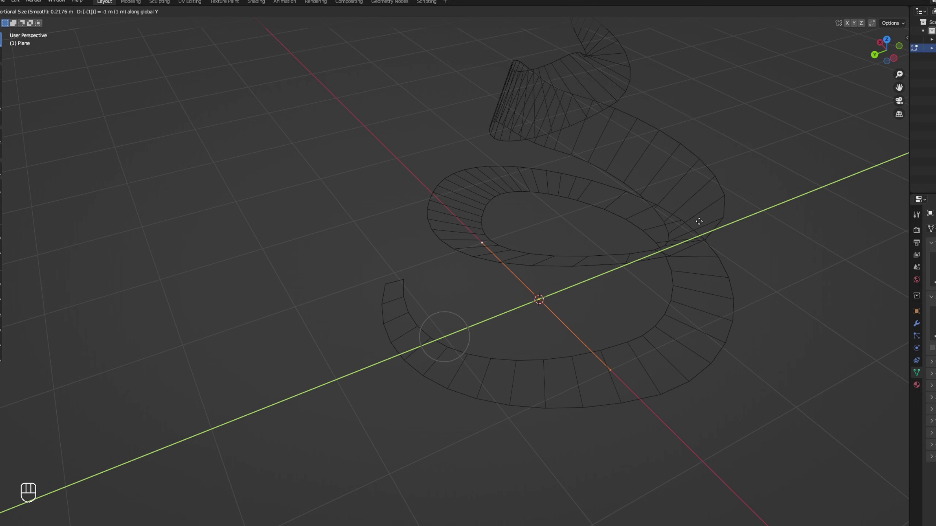
pyautogui.click(699, 221)
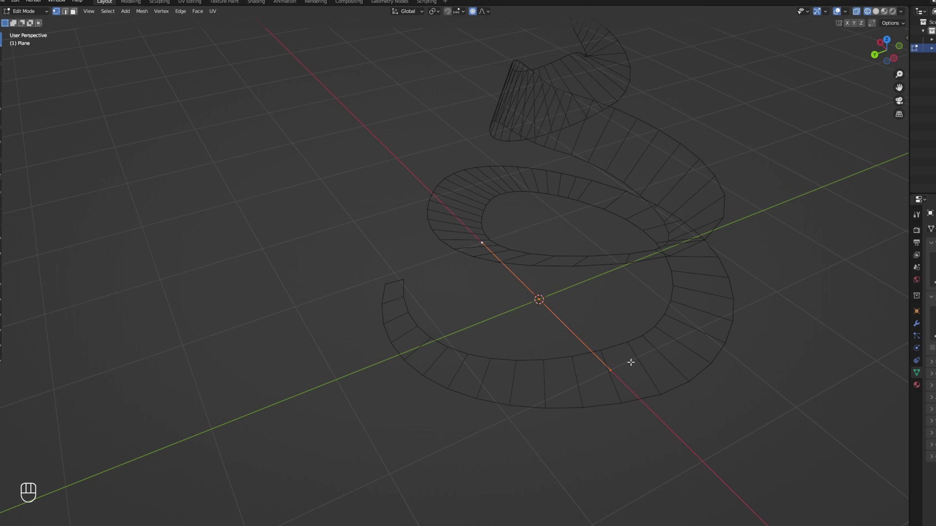
# Duplicate the edge in place, turn off proportional editing and rotate the copy 90° about Z to form a cross
pyautogui.hotkey('shift', 'd')
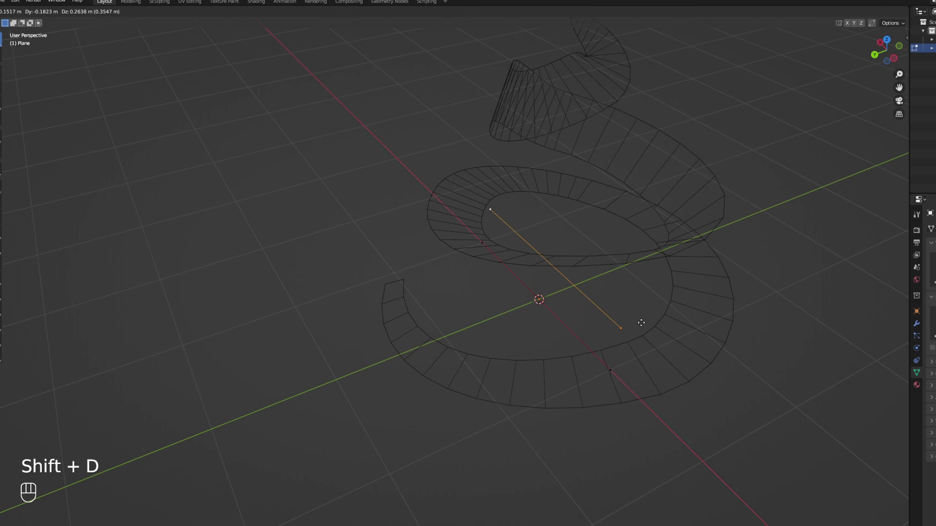
pyautogui.rightClick(644, 304)
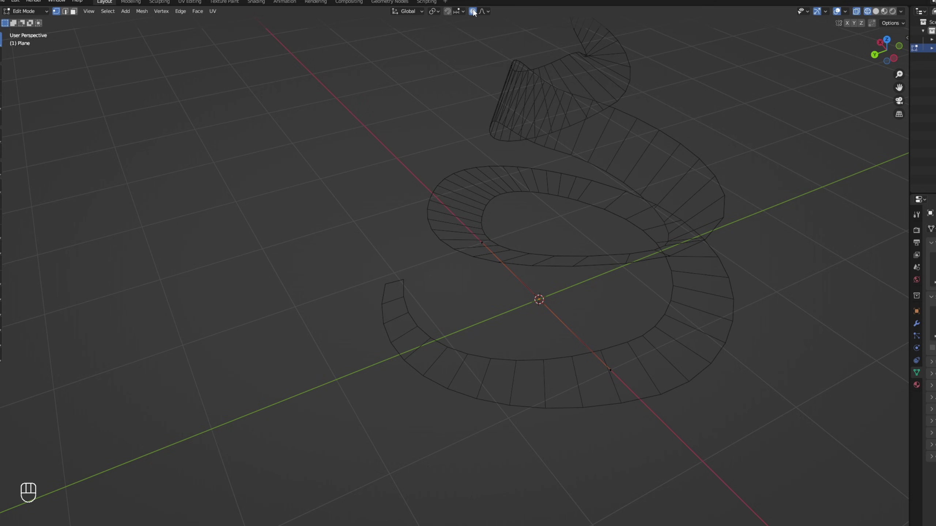
pyautogui.press('r')
pyautogui.press('z')
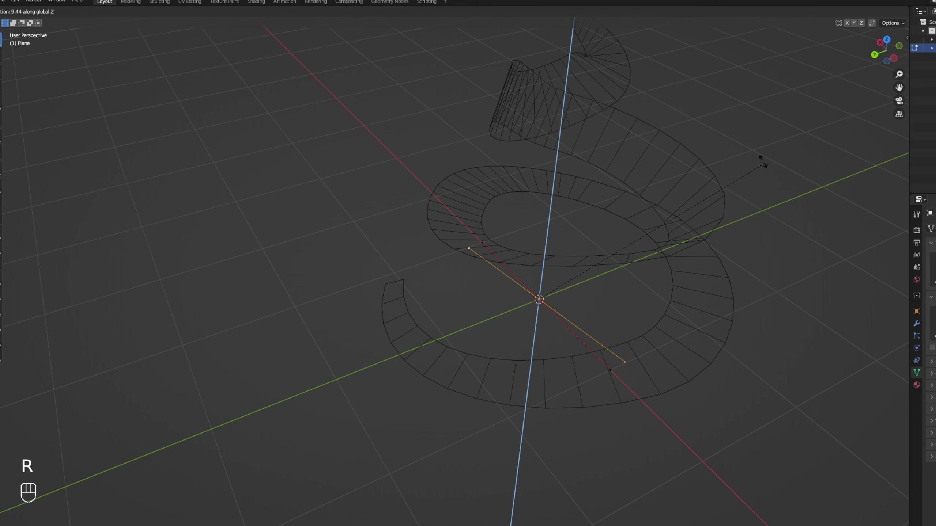
pyautogui.write('90')
pyautogui.press('Return')
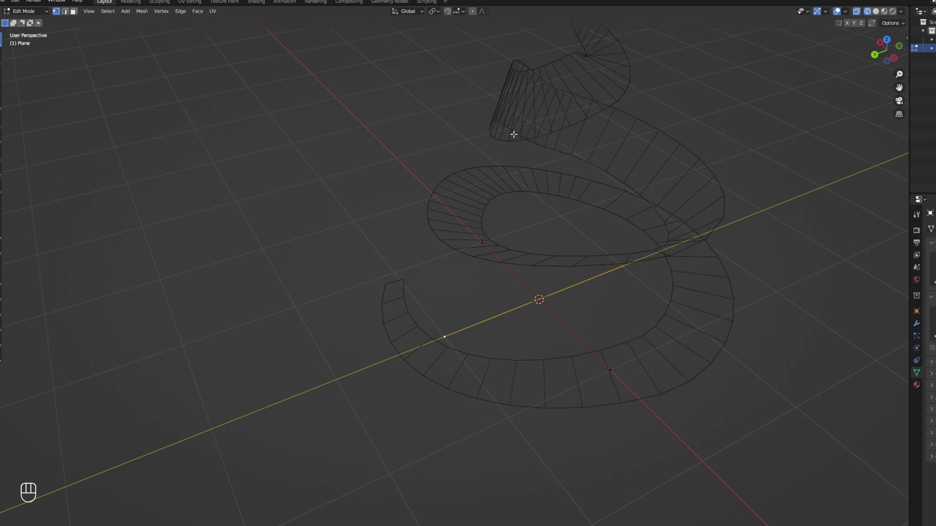
# Convert the cross-shaped plane object to a curve and return to solid shading
pyautogui.moveTo(502, 347); pyautogui.dragTo(519, 319, button='middle')
pyautogui.press('Tab')
pyautogui.hotkey('alt', 'c')
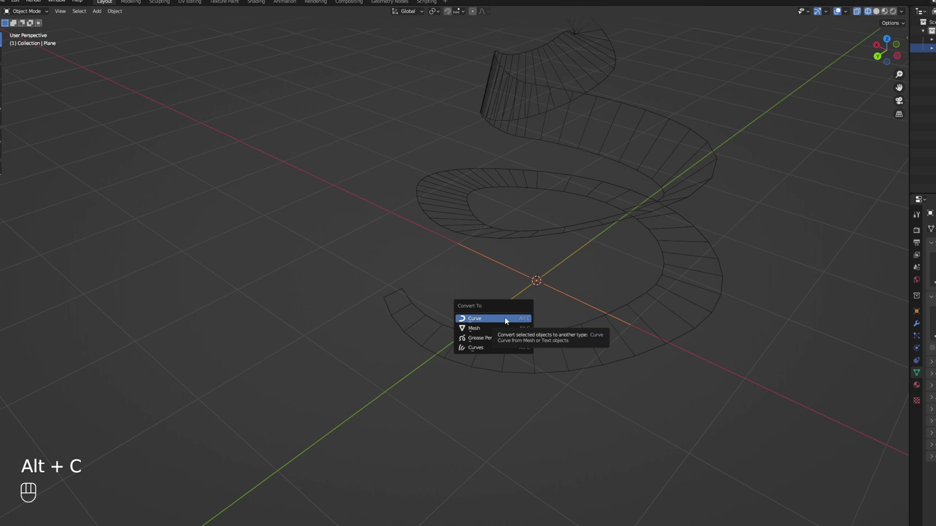
pyautogui.click(504, 318)
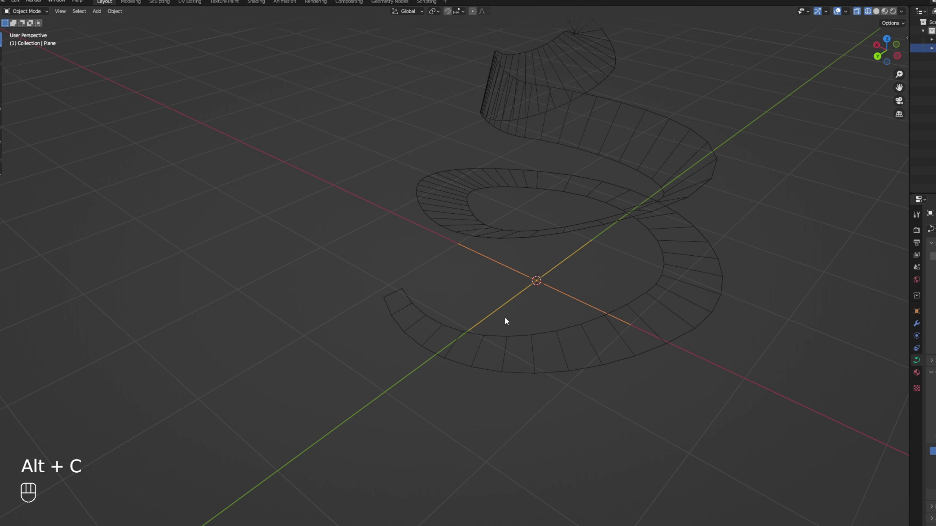
pyautogui.press('z')
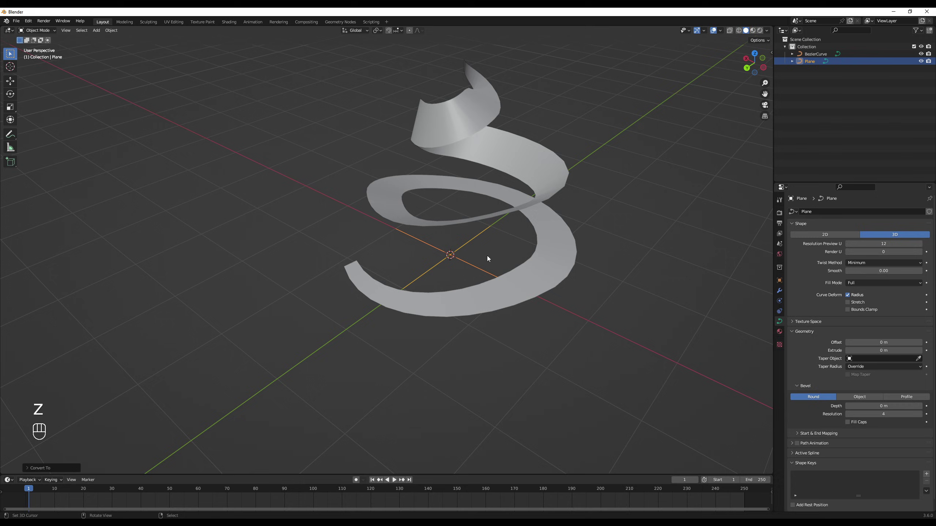
# Set the spiral curve's bevel mode to Object and pick the cross-shaped Plane curve as its bevel object
pyautogui.click(522, 202)
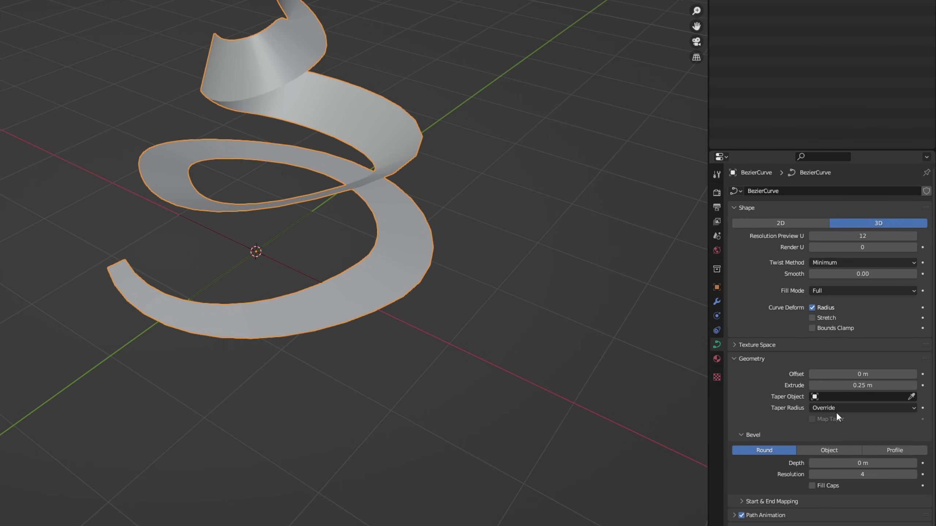
pyautogui.click(828, 450)
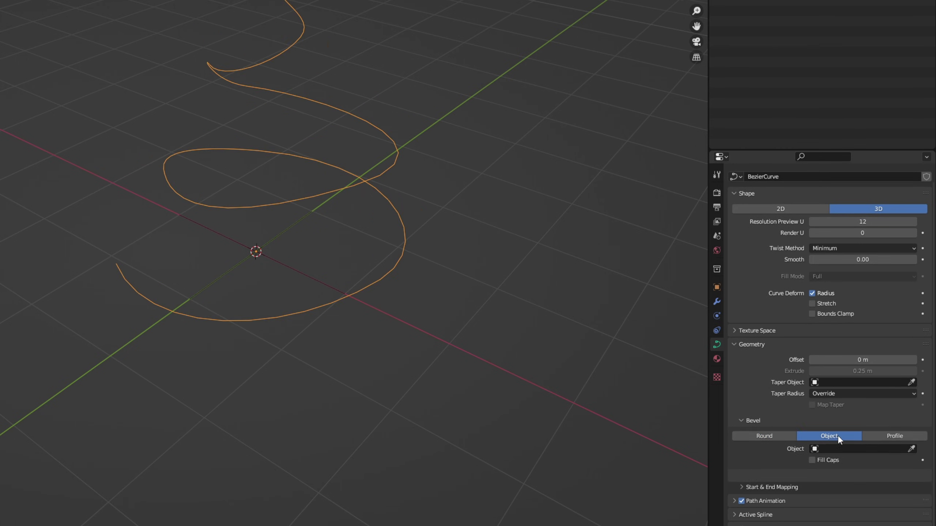
pyautogui.click(912, 460)
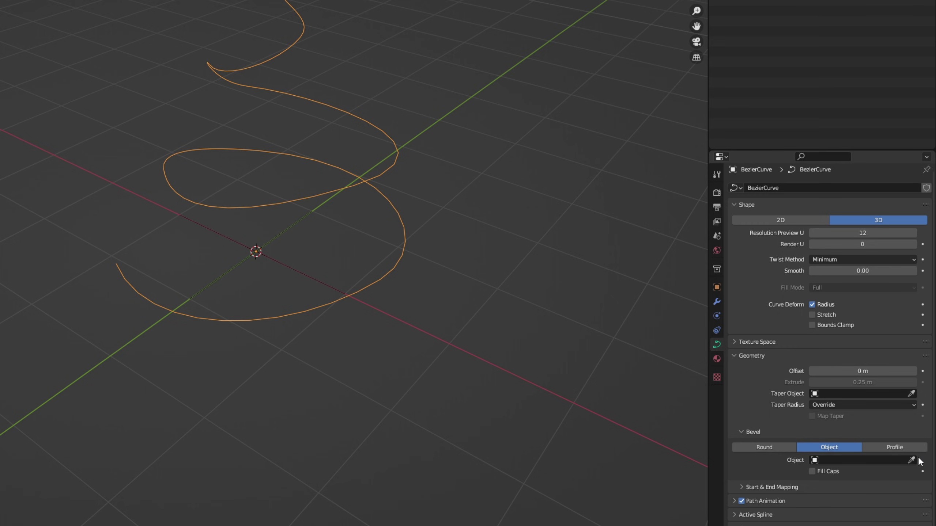
pyautogui.click(268, 259)
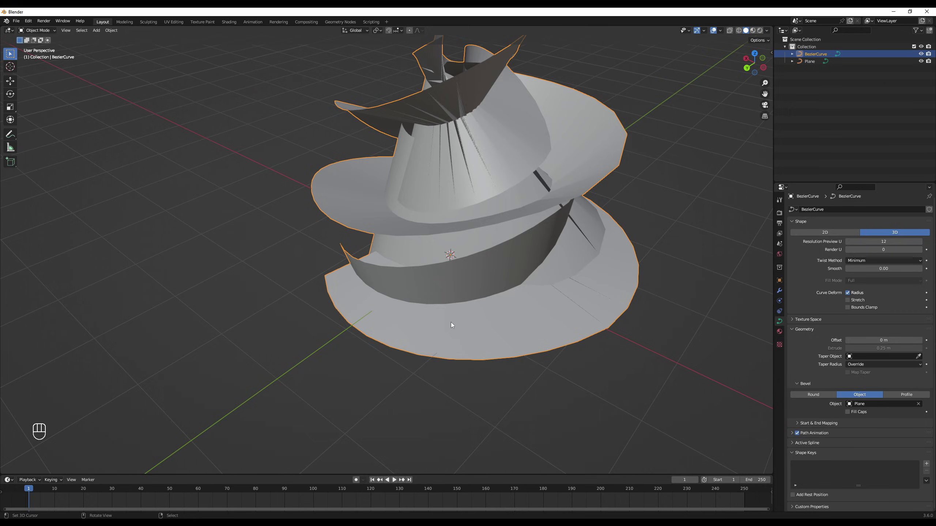
# Scale down the cross-shaped Plane curve in the spiral's centre until the spiral's ribbons are narrow
pyautogui.moveTo(451, 325); pyautogui.dragTo(450, 228, button='middle')
pyautogui.click(445, 234)
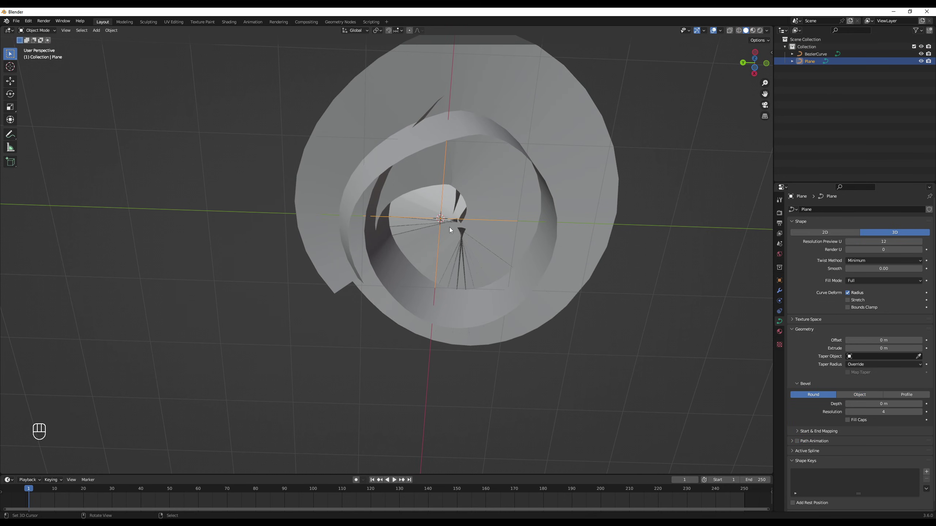
pyautogui.press('s')
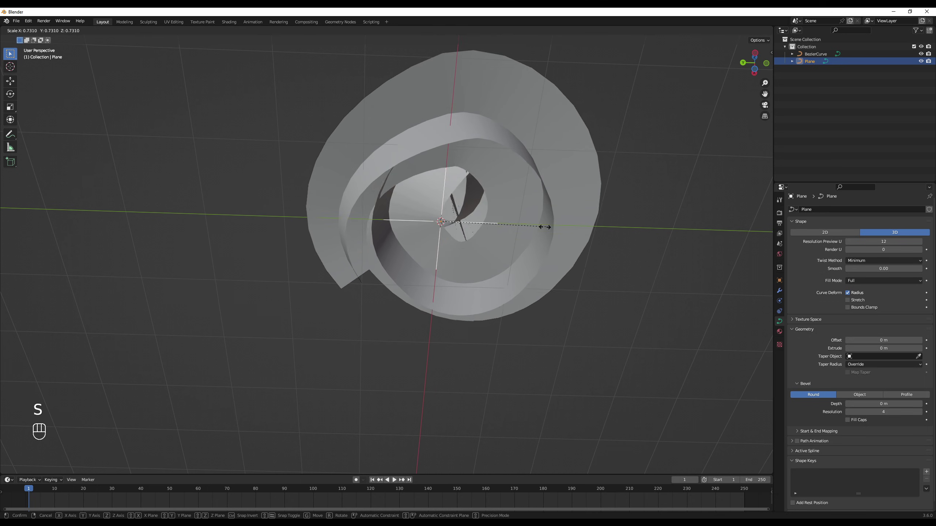
pyautogui.click(481, 236)
pyautogui.moveTo(481, 236); pyautogui.dragTo(605, 244, button='middle')
pyautogui.press('s')
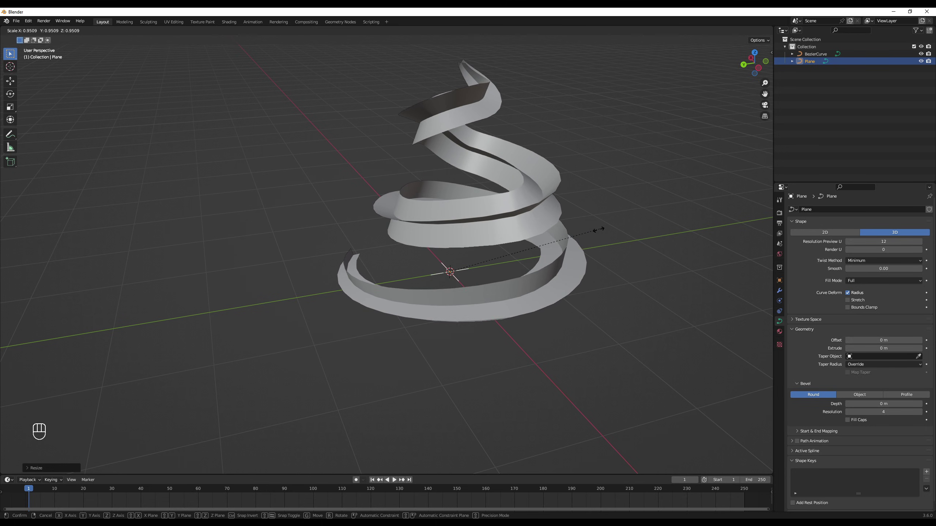
pyautogui.click(567, 240)
pyautogui.moveTo(567, 246)
pyautogui.mouseDown(button='middle')
pyautogui.moveTo(643, 243)
pyautogui.moveTo(645, 269)
pyautogui.moveTo(612, 298)
pyautogui.moveTo(584, 298)
pyautogui.moveTo(535, 277)
pyautogui.moveTo(518, 250)
pyautogui.moveTo(612, 240)
pyautogui.moveTo(667, 254)
pyautogui.moveTo(552, 241)
pyautogui.moveTo(504, 256)
pyautogui.moveTo(526, 273)
pyautogui.moveTo(548, 253)
pyautogui.moveTo(579, 253)
pyautogui.moveTo(551, 250)
pyautogui.mouseUp(button='middle')
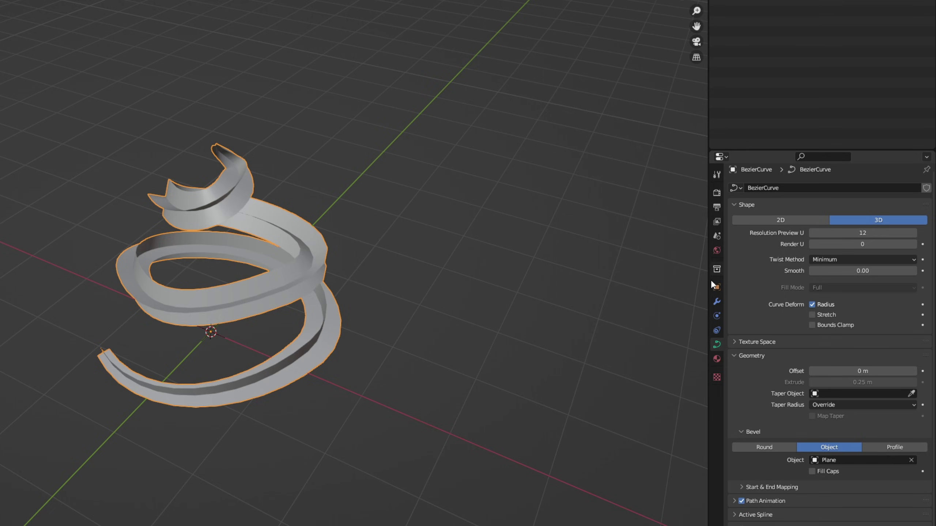
# Rename the spiral curve object SpiralMesh02 and apply all its transforms
pyautogui.write('SpiralMesh02')
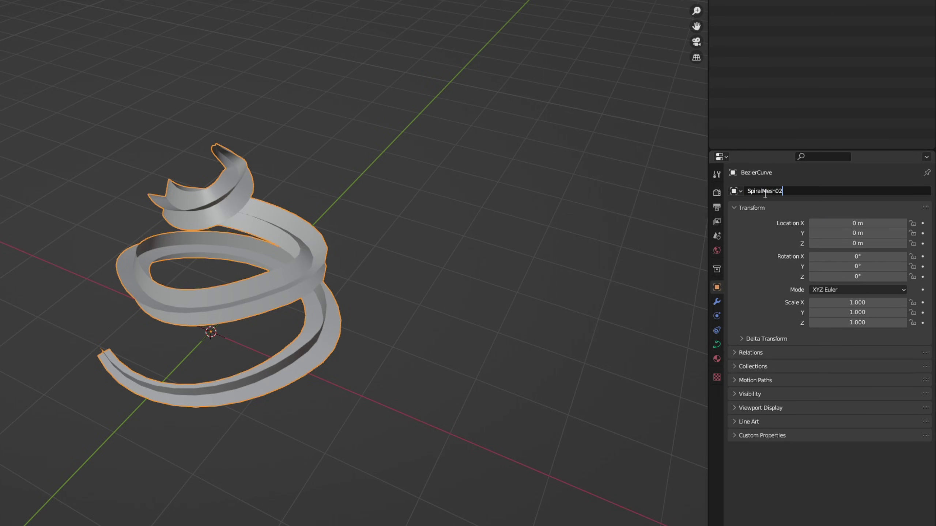
pyautogui.press('Return')
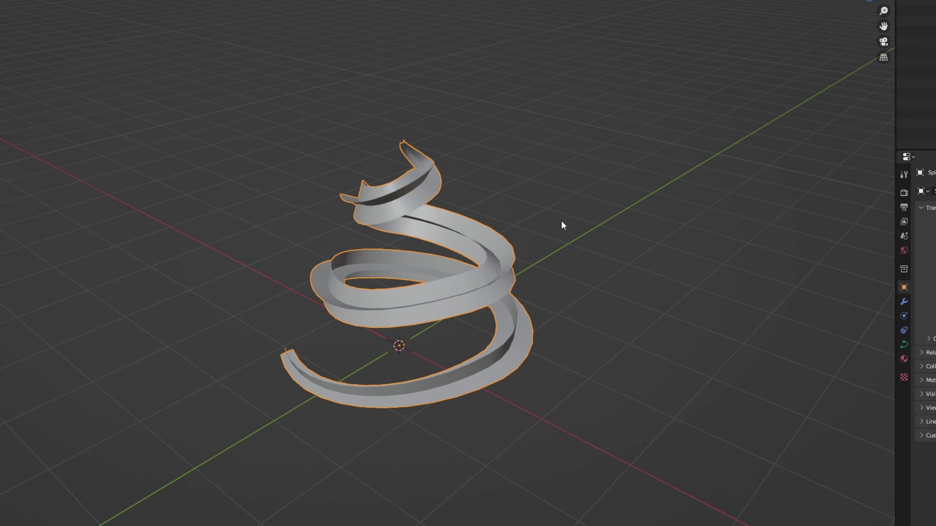
pyautogui.hotkey('ctrl', 'a')
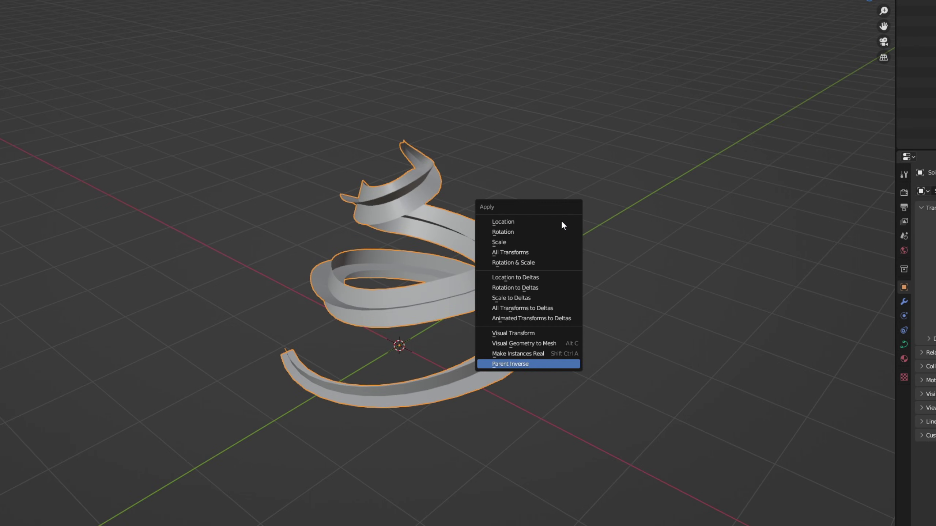
pyautogui.click(544, 255)
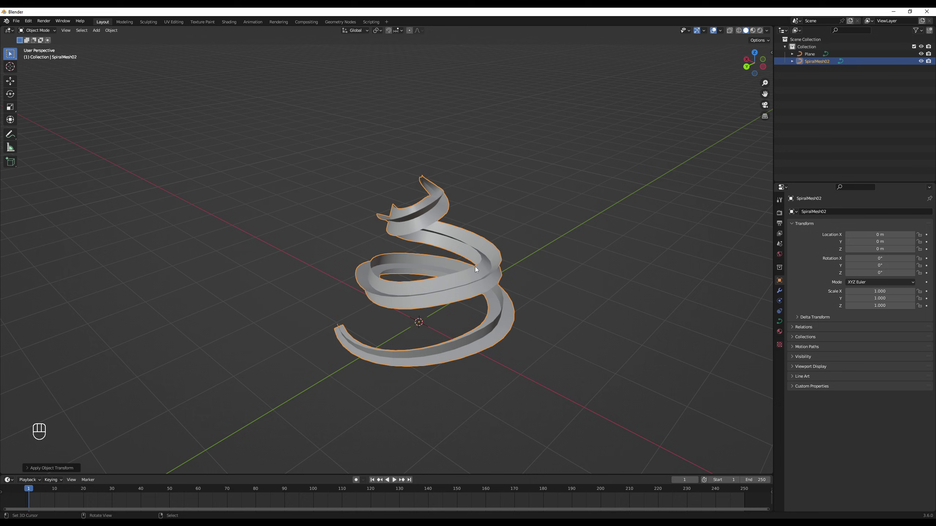
pyautogui.moveTo(475, 269); pyautogui.dragTo(401, 344, button='middle')
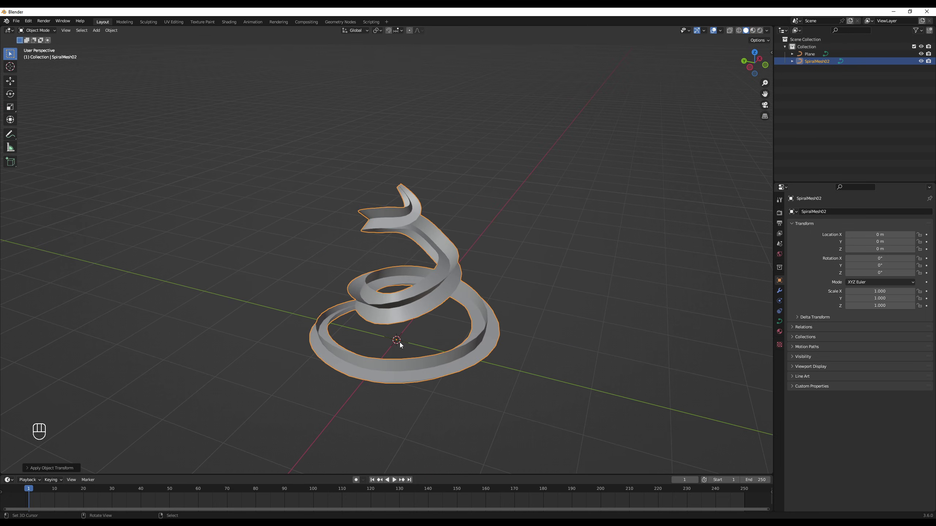
pyautogui.press('s')
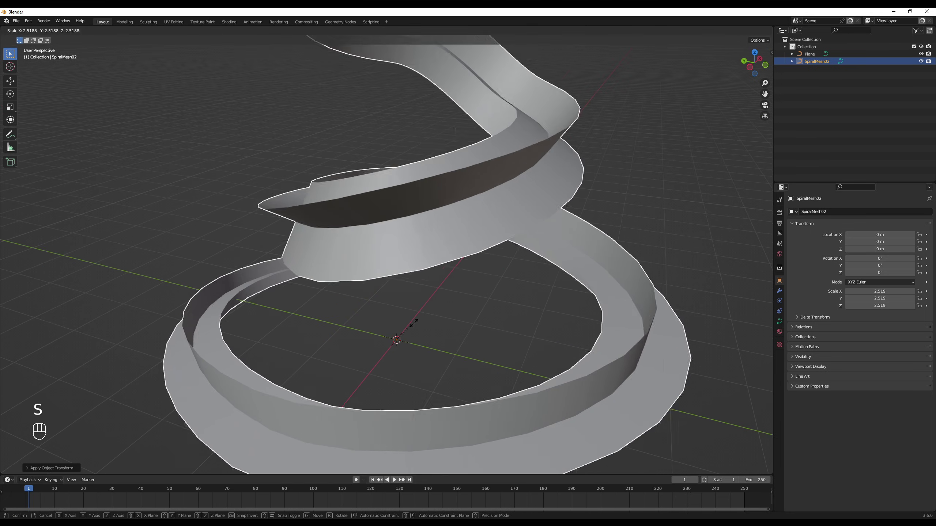
pyautogui.rightClick(401, 335)
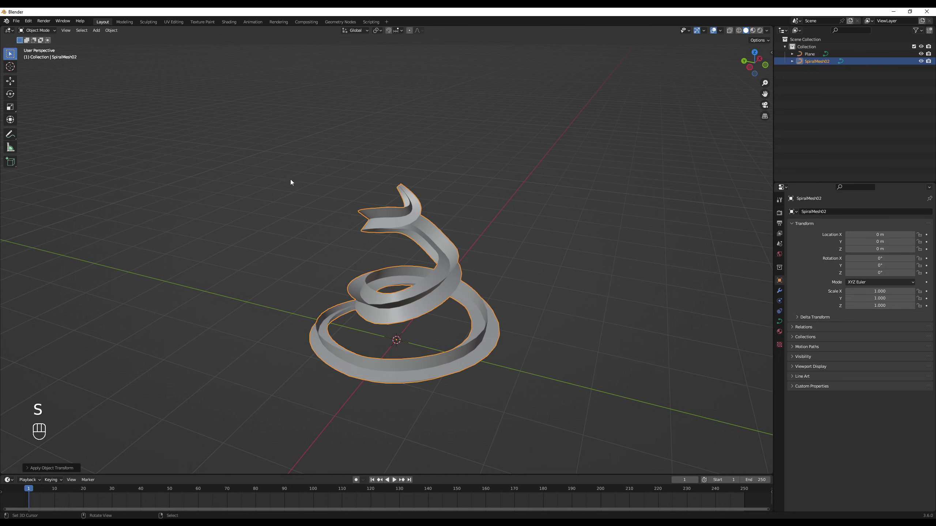
# Export the selected spiral as SpiralPath02.fbx into the Unity project's Models folder with Apply Scalings set to FBX All
pyautogui.click(16, 20)
pyautogui.moveTo(45, 130)
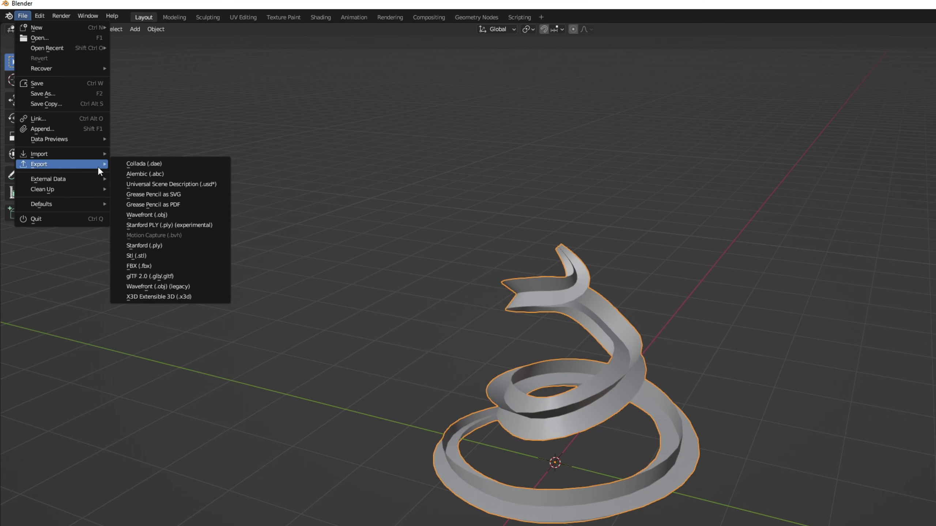
pyautogui.click(140, 265)
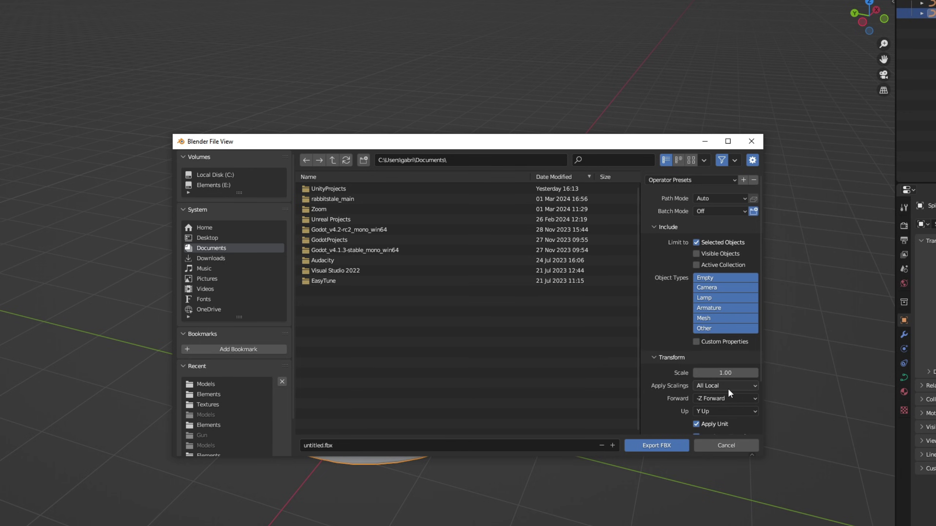
pyautogui.click(716, 385)
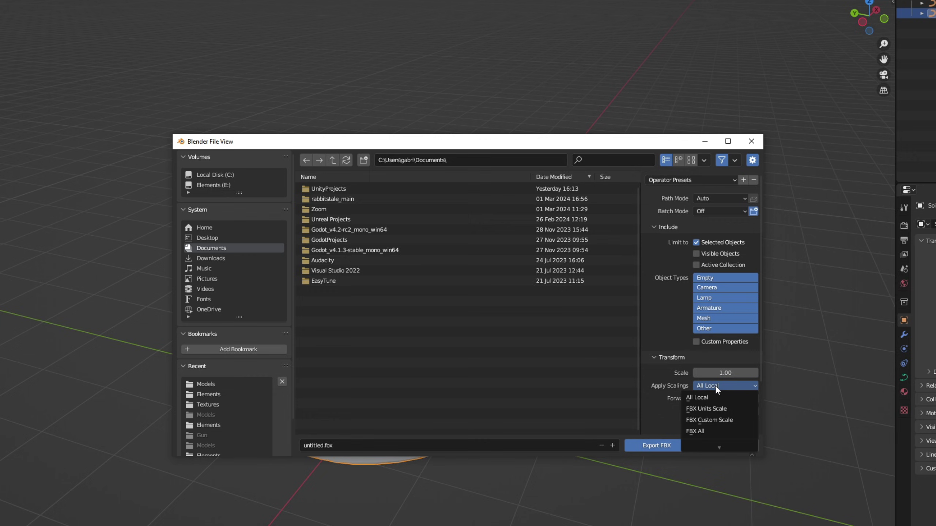
pyautogui.click(707, 431)
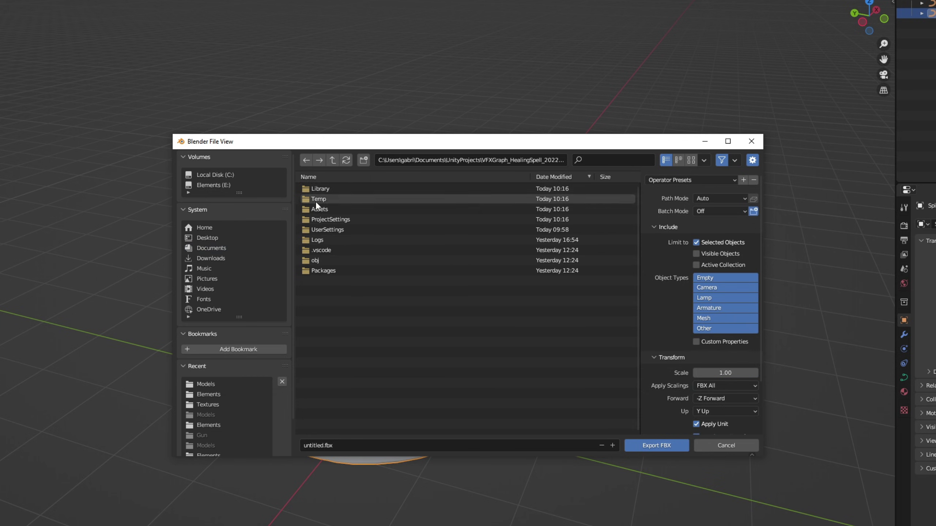
pyautogui.doubleClick(315, 199)
pyautogui.click(359, 445)
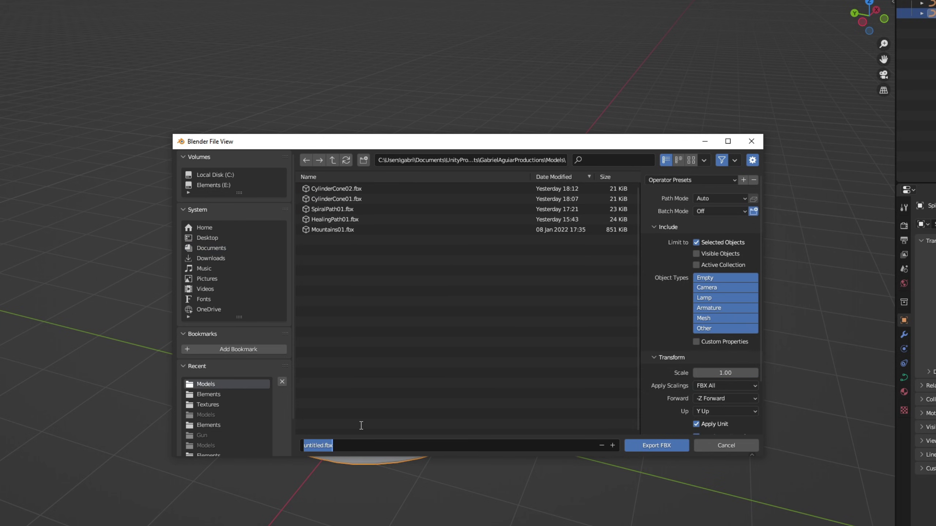
pyautogui.write('Spir')
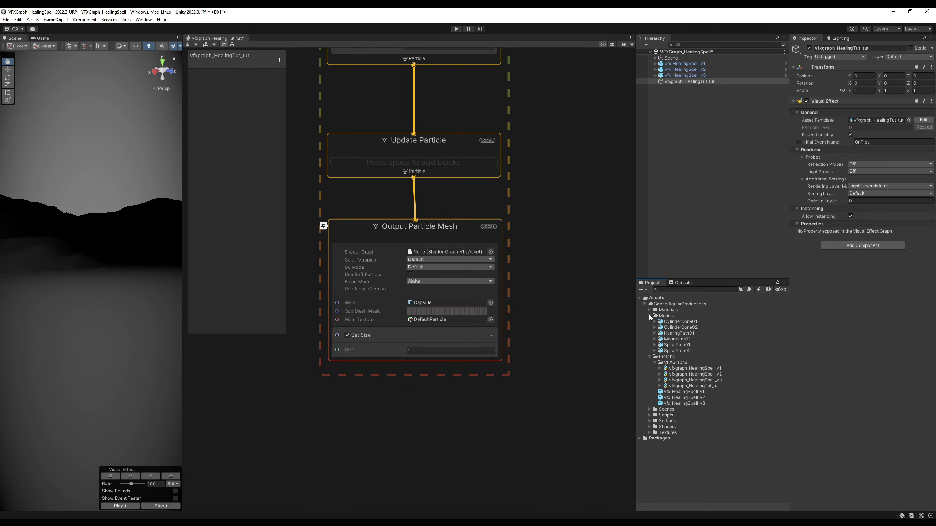
# Switch to Unity, preview the imported SpiralPath02 model and assign SpiralMesh02 as the mesh of Output Particle Mesh
pyautogui.click(677, 350)
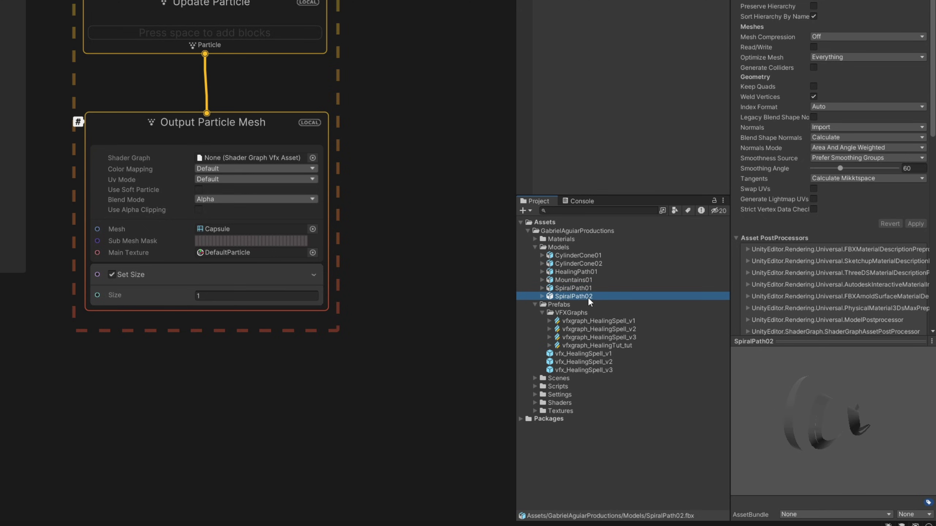
pyautogui.moveTo(803, 425); pyautogui.dragTo(818, 413)
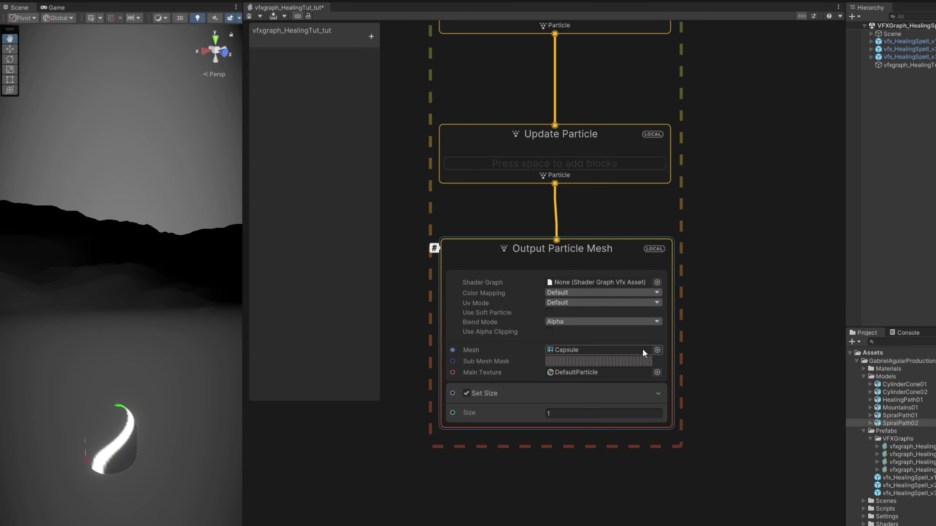
pyautogui.click(657, 350)
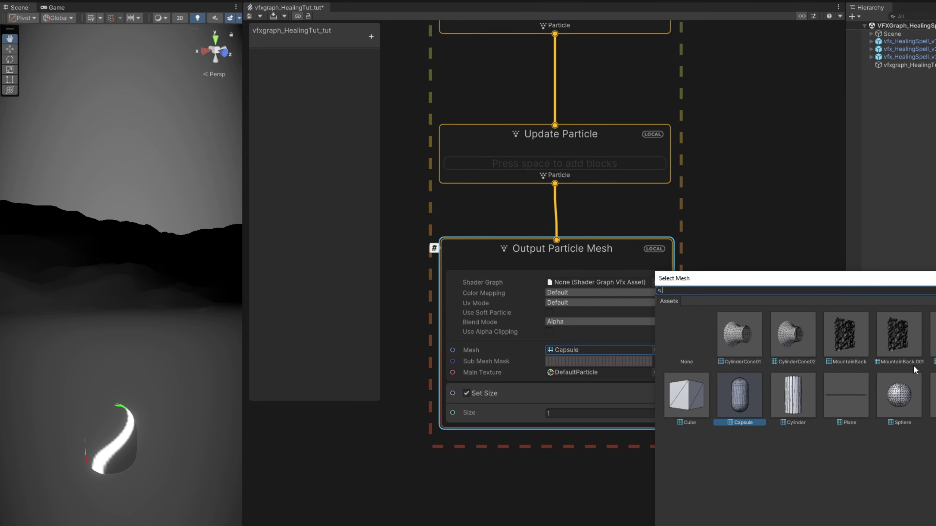
pyautogui.click(933, 336)
pyautogui.moveTo(935, 286); pyautogui.dragTo(617, 273)
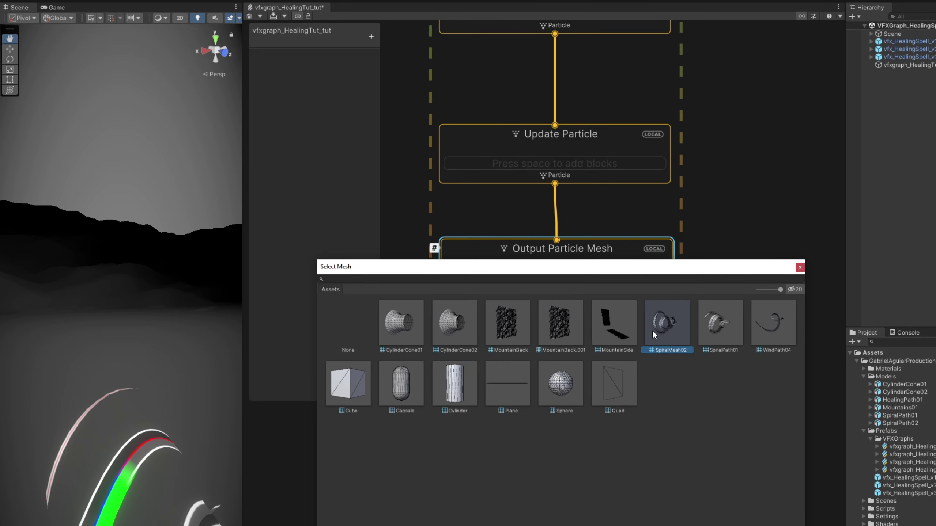
pyautogui.doubleClick(665, 325)
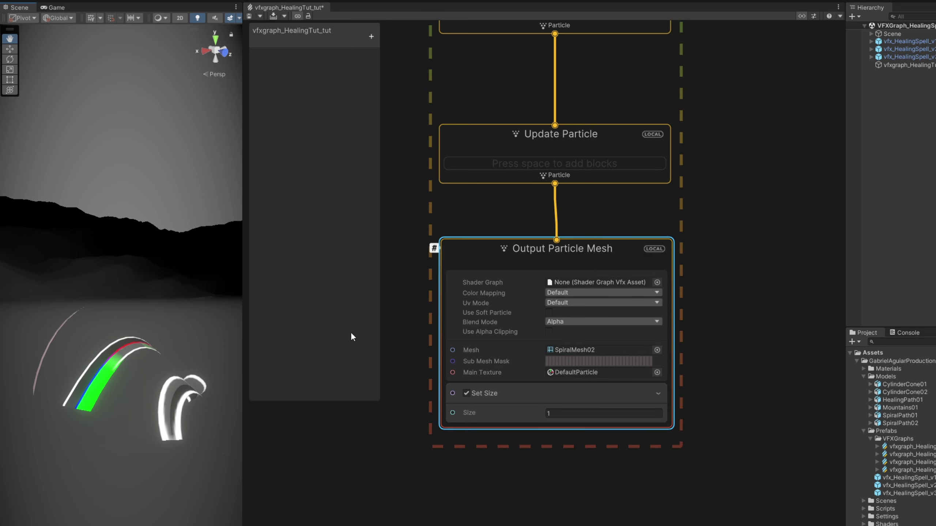
# Add a Set Angle block to Initialize Particle with X at -90 and examine the spiral in the scene
pyautogui.moveTo(456, 89); pyautogui.dragTo(484, 316, button='middle')
pyautogui.click(494, 251)
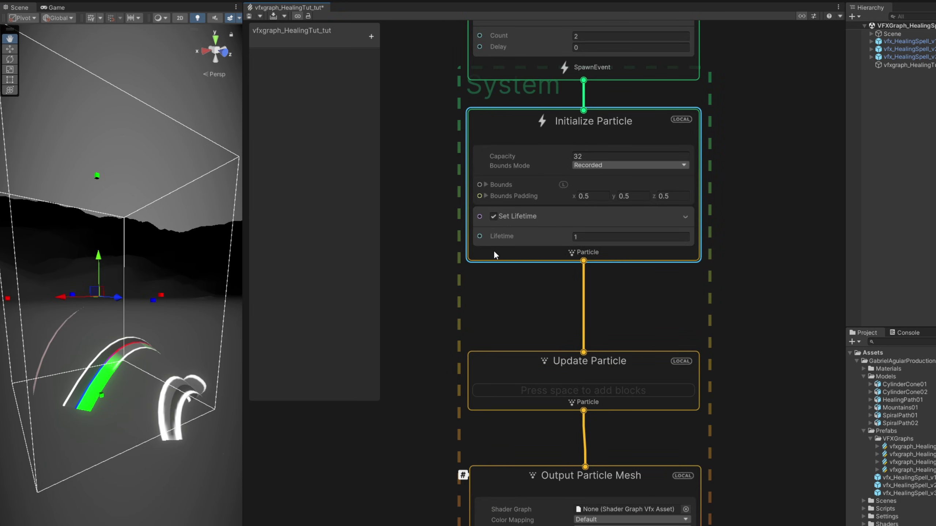
pyautogui.press('space')
pyautogui.write('set angl')
pyautogui.press('Return')
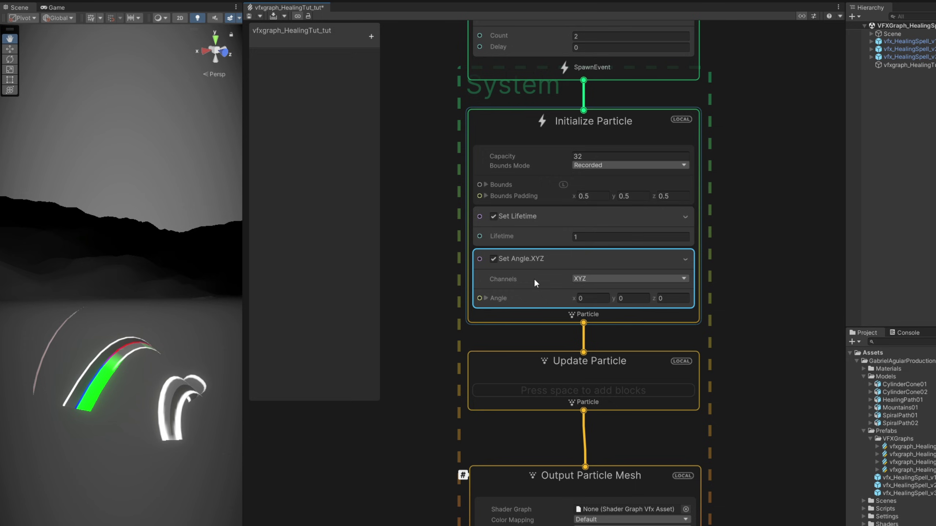
pyautogui.write('-90')
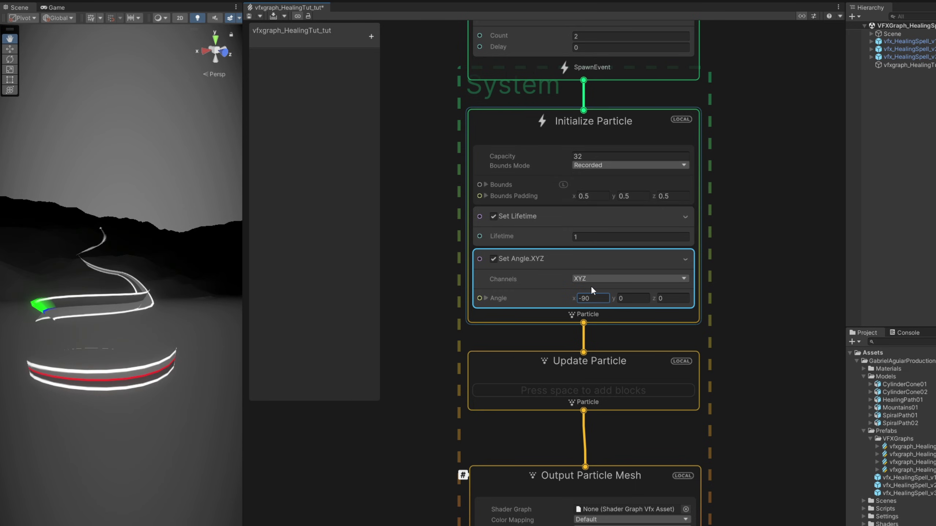
pyautogui.press('Return')
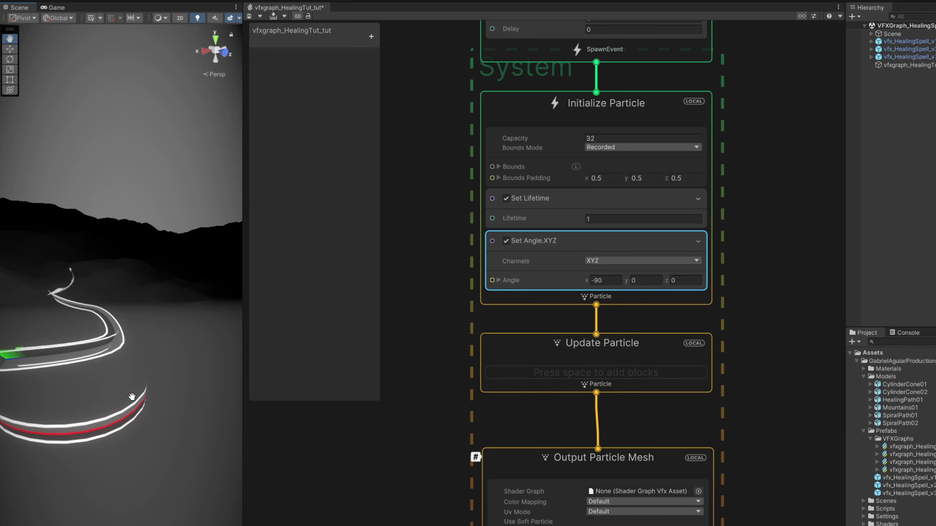
pyautogui.click(550, 472)
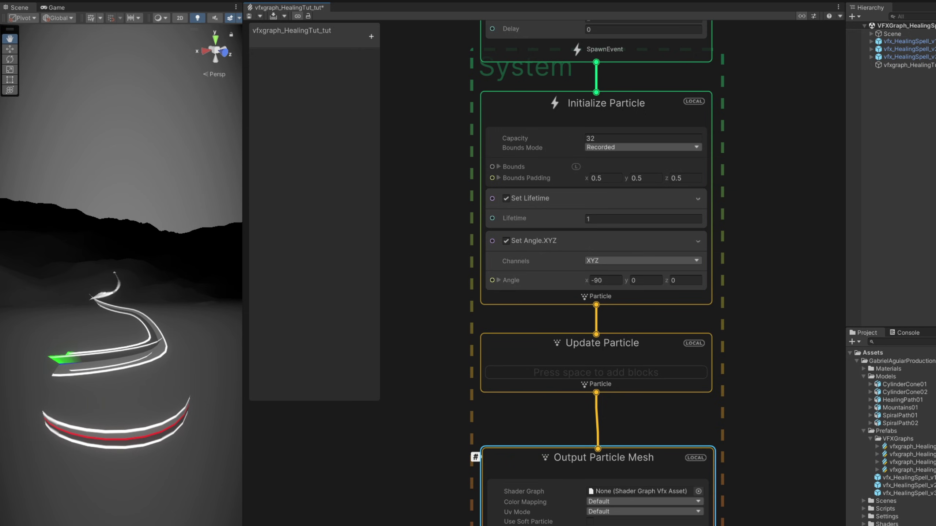
pyautogui.keyDown('alt'); pyautogui.moveTo(142, 393); pyautogui.dragTo(200, 392); pyautogui.keyUp('alt')
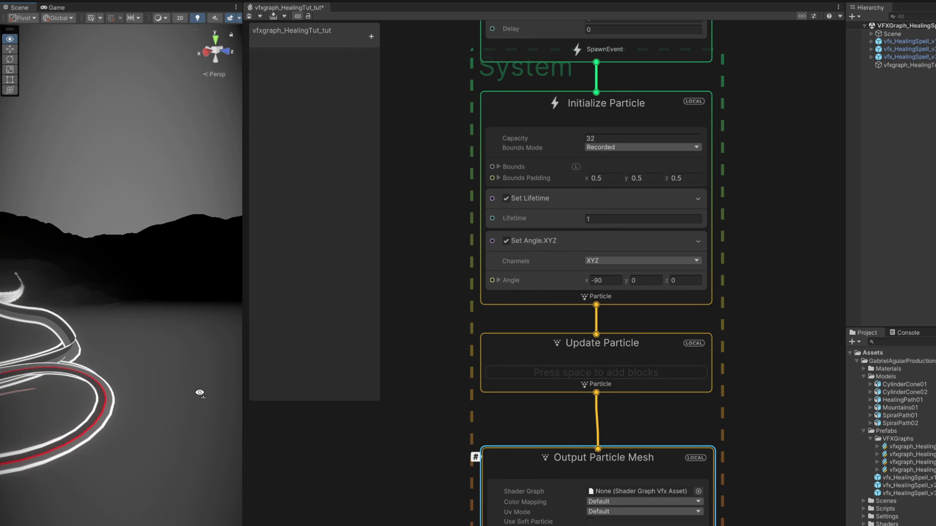
# Create a URP Unlit Shader Graph named OffsetShader in the Shaders folder
pyautogui.rightClick(561, 396)
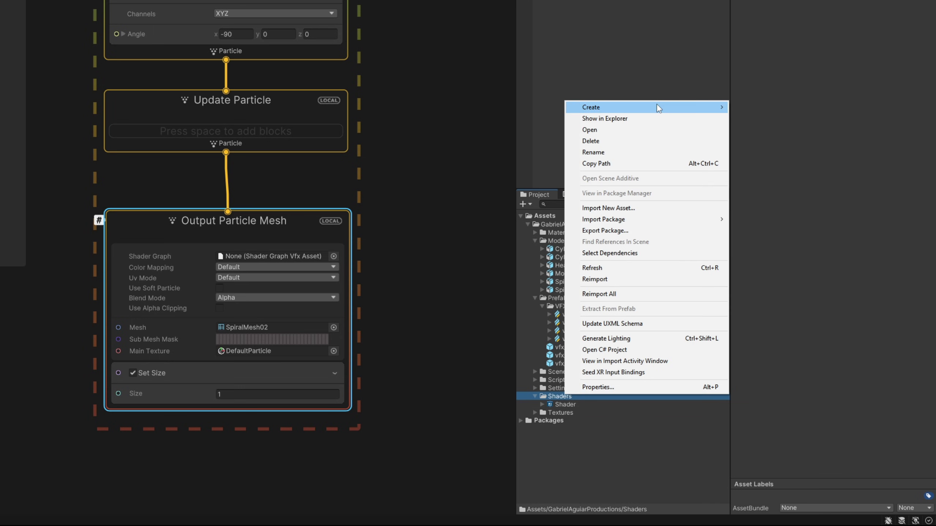
pyautogui.moveTo(657, 106)
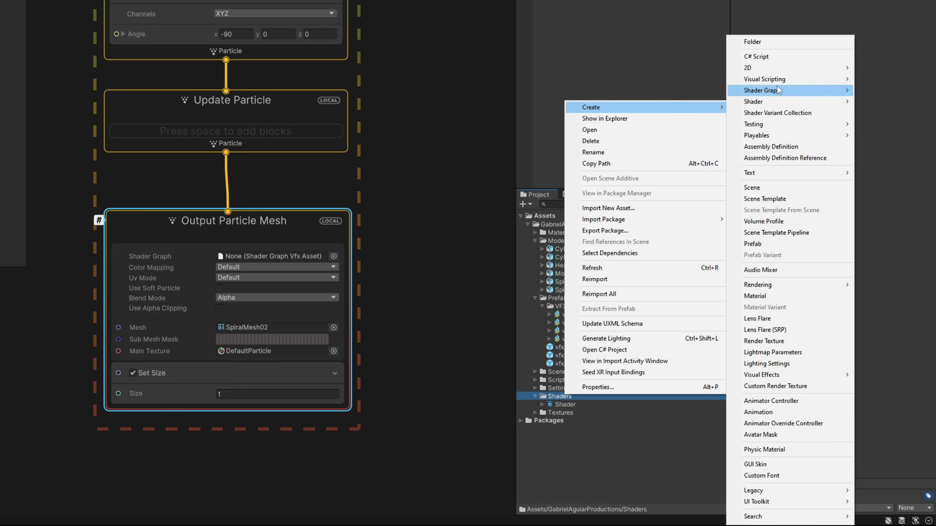
pyautogui.moveTo(774, 90)
pyautogui.moveTo(692, 93)
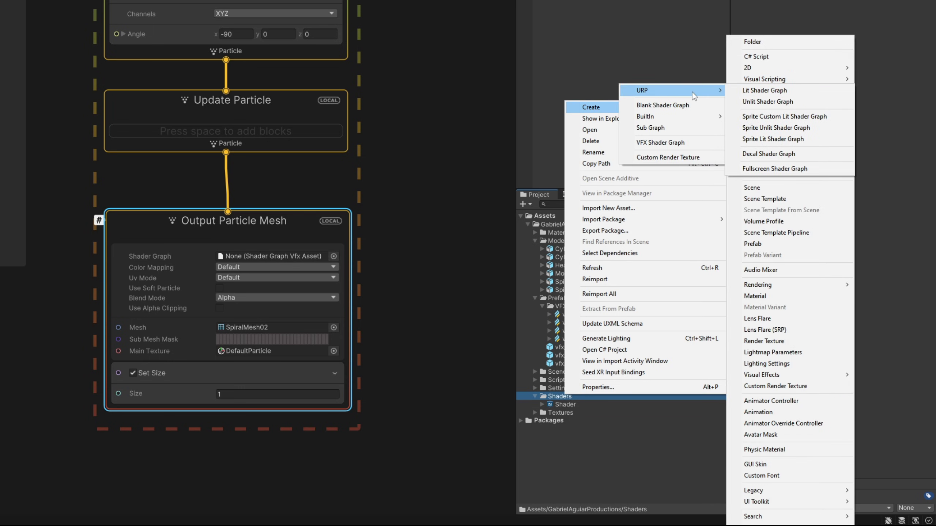
pyautogui.click(758, 101)
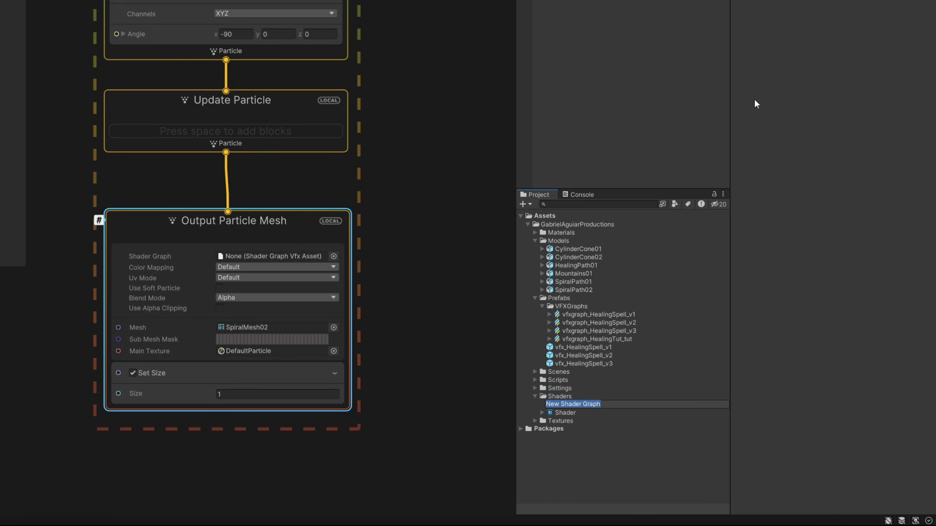
pyautogui.write('OffsetShader')
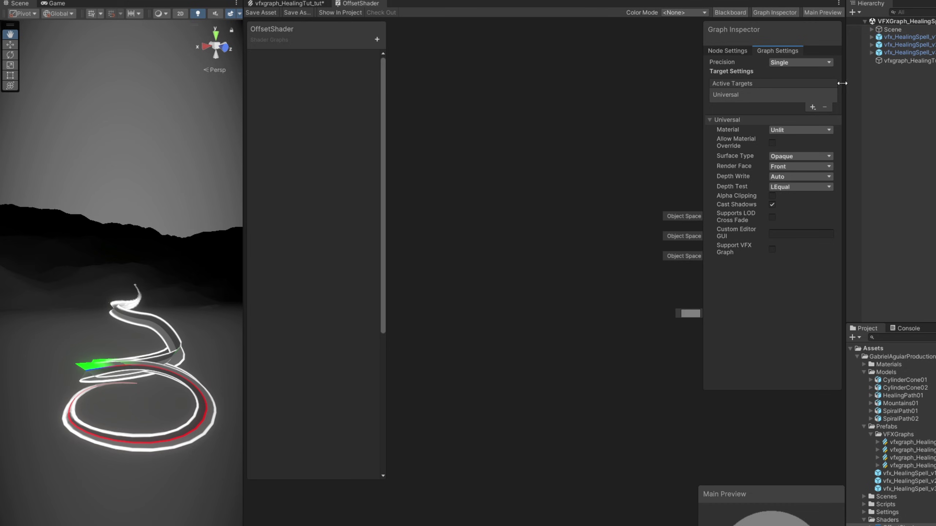
# Widen the OffsetShader graph view, allow material override, set Surface Type to Transparent and Render Face to Both, and enable Support VFX Graph
pyautogui.moveTo(842, 84); pyautogui.dragTo(925, 76)
pyautogui.click(860, 12)
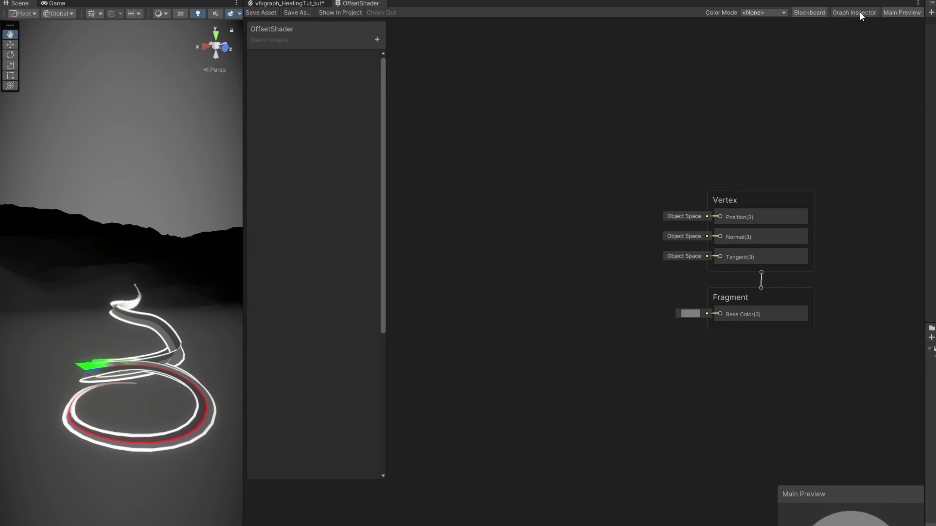
pyautogui.click(858, 11)
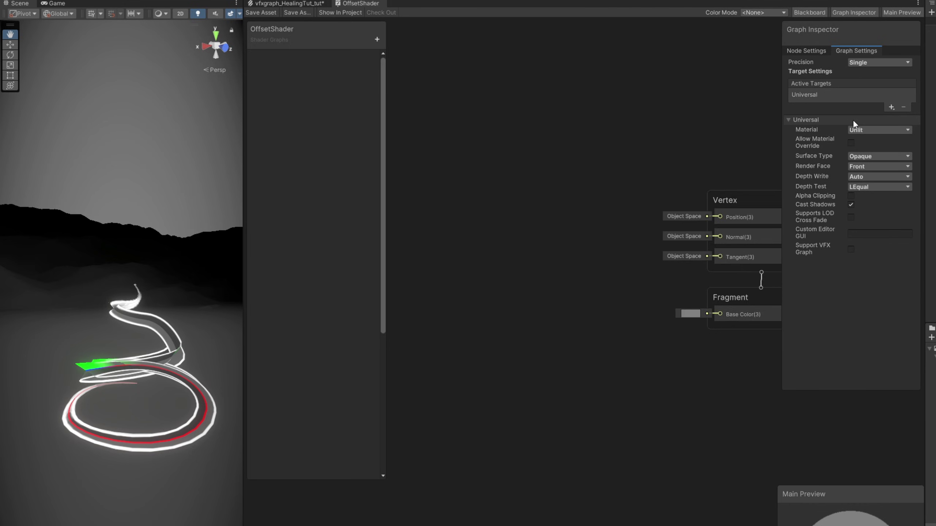
pyautogui.click(850, 143)
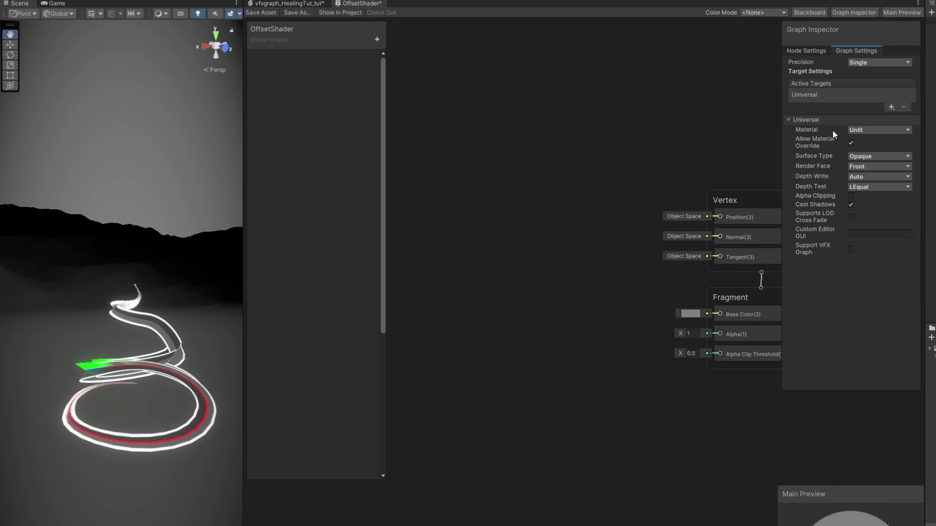
pyautogui.click(877, 156)
pyautogui.click(869, 177)
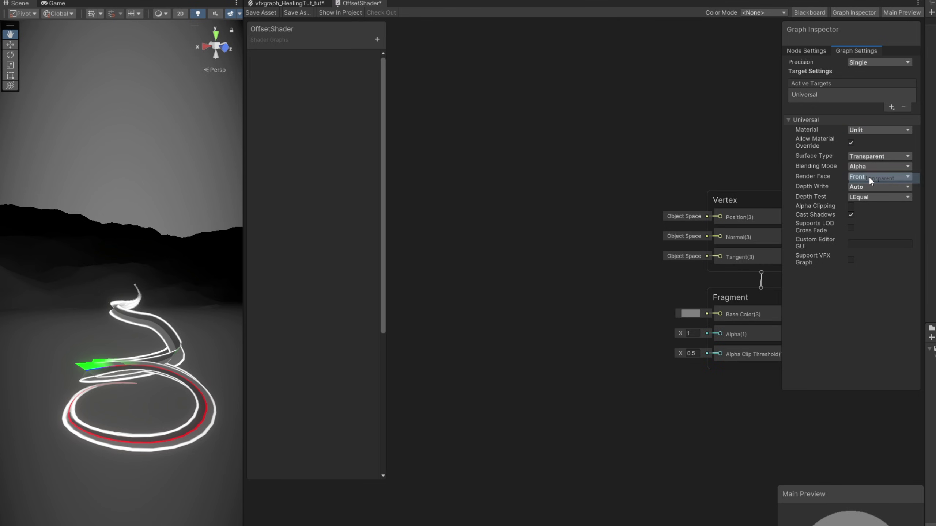
pyautogui.click(873, 176)
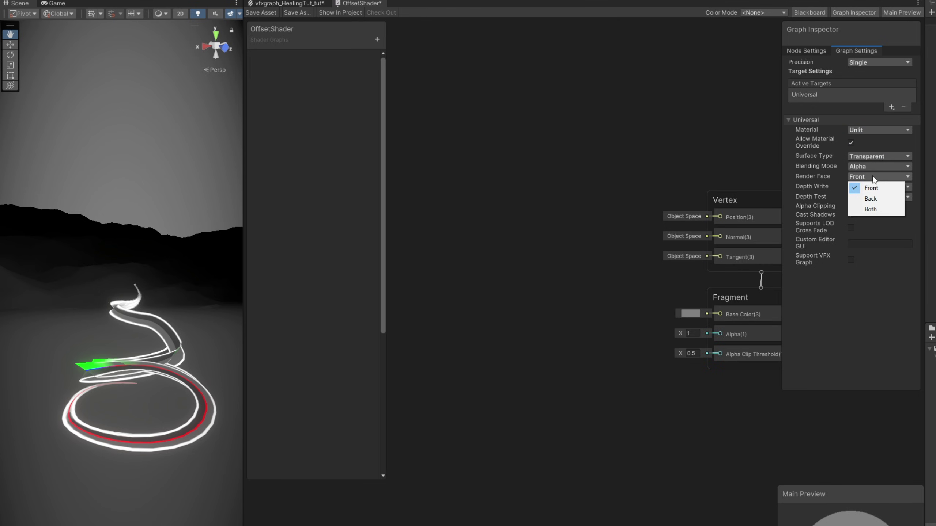
pyautogui.click(872, 209)
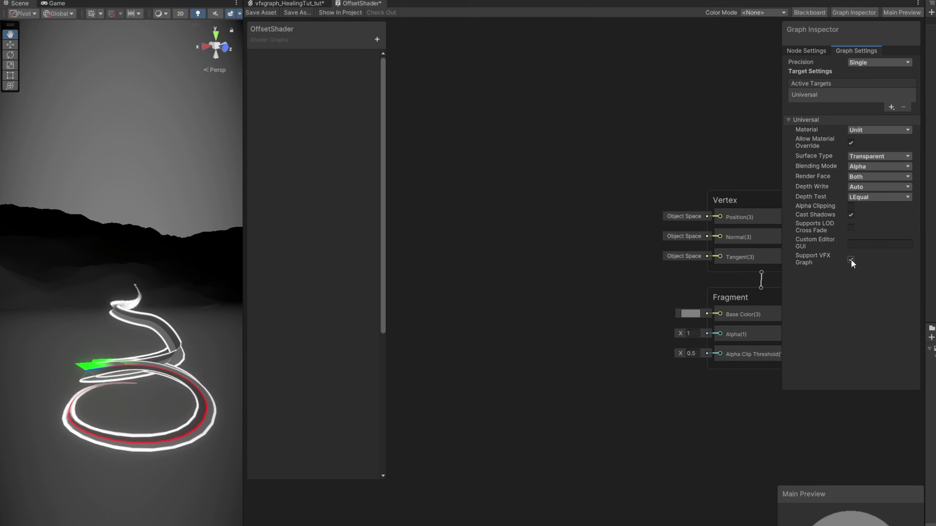
# Add a Color property and a Texture 2D property named MainTex to OffsetShader
pyautogui.click(377, 39)
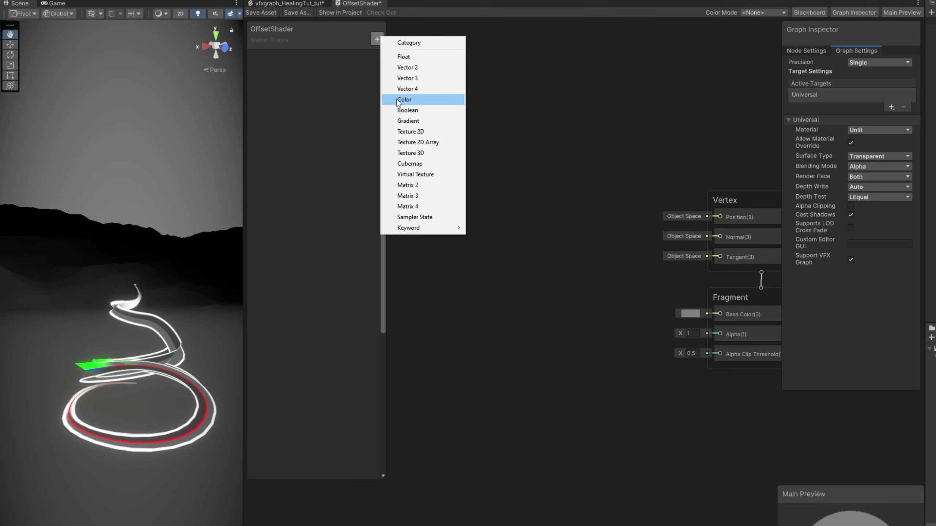
pyautogui.click(406, 99)
pyautogui.click(377, 39)
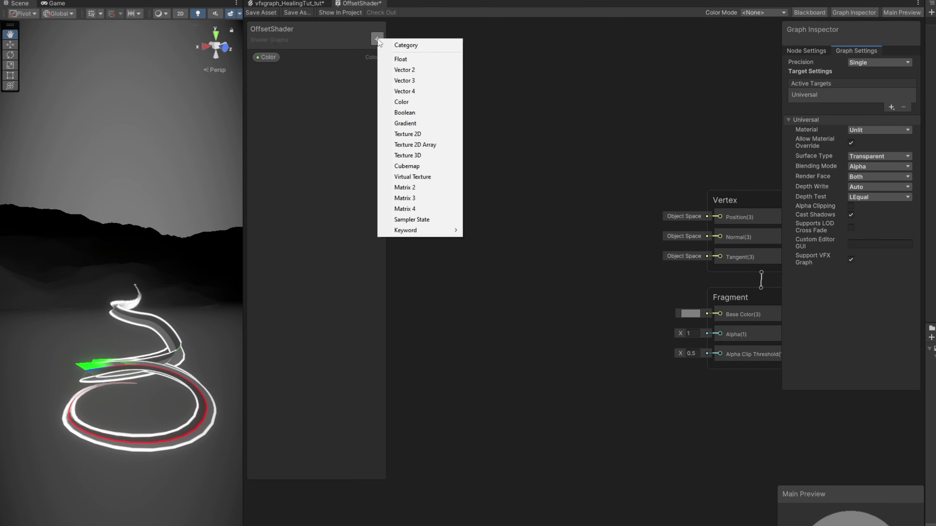
pyautogui.click(407, 133)
pyautogui.write('MainTex')
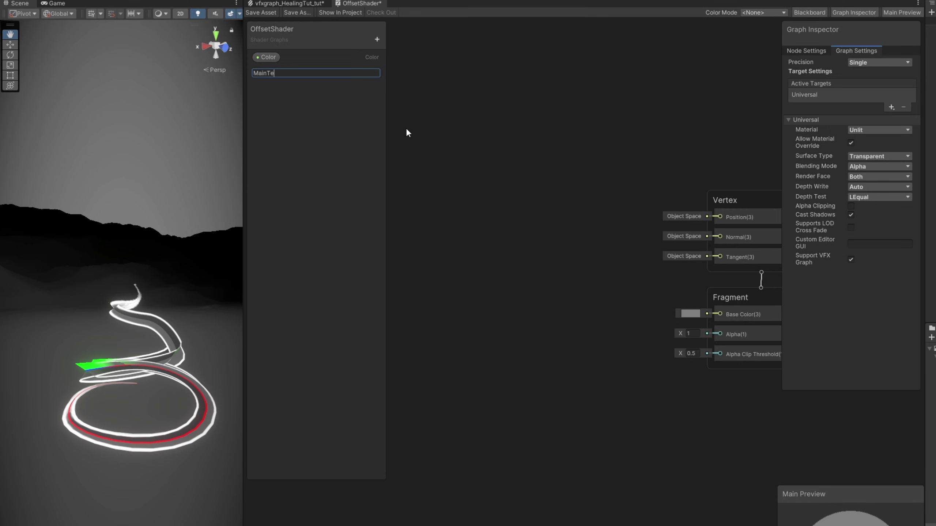
pyautogui.press('Return')
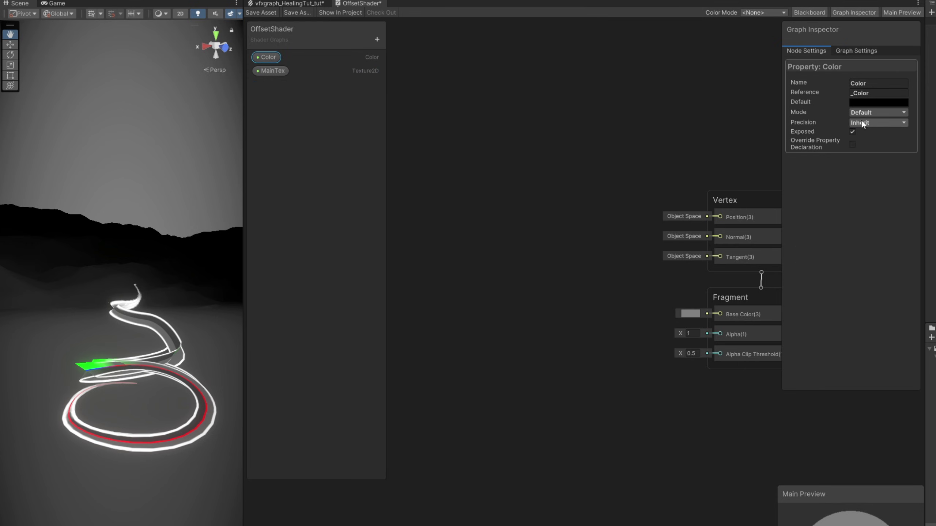
# Set the Color property's mode to HDR and its default to white with full alpha
pyautogui.click(863, 124)
pyautogui.click(868, 115)
pyautogui.click(870, 133)
pyautogui.click(868, 102)
pyautogui.moveTo(828, 181); pyautogui.dragTo(817, 153)
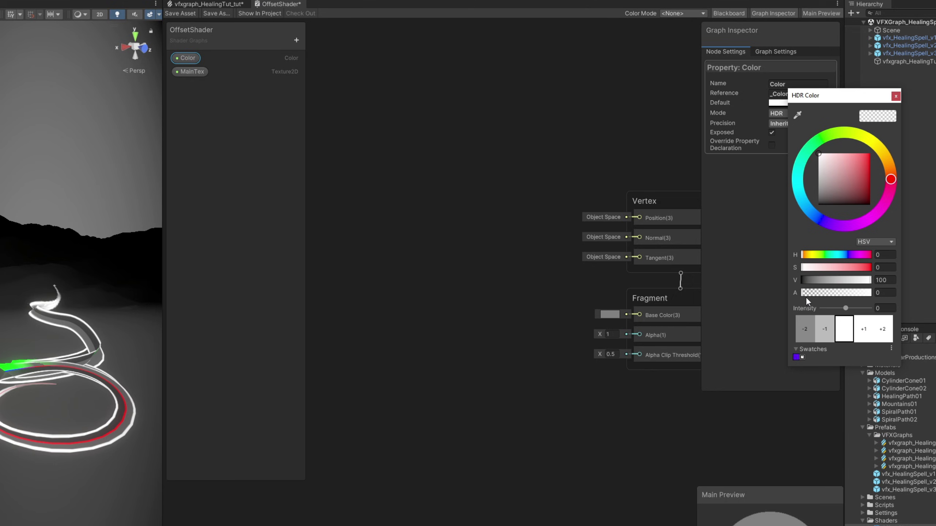
pyautogui.moveTo(806, 295); pyautogui.dragTo(873, 293)
pyautogui.click(895, 96)
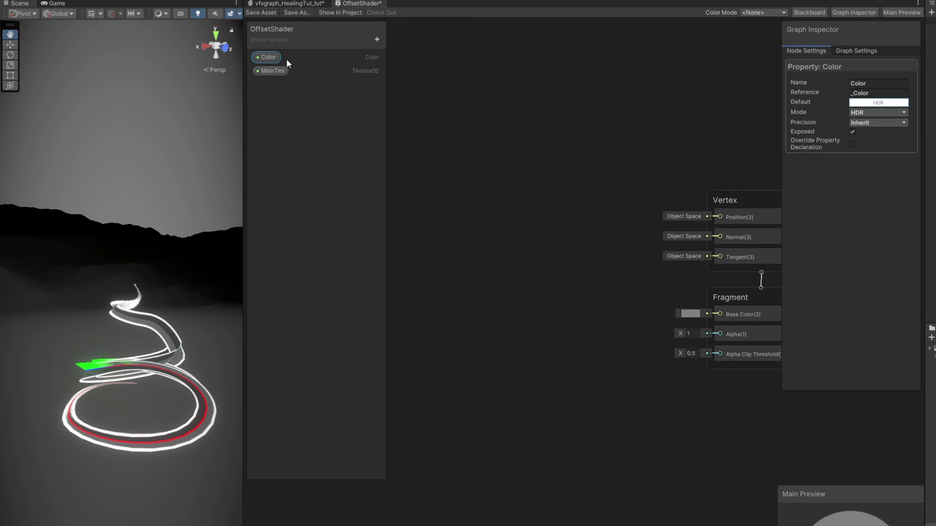
# Place the MainTex property in the graph and feed it into a new Sample Texture 2D node
pyautogui.moveTo(272, 71); pyautogui.dragTo(507, 196)
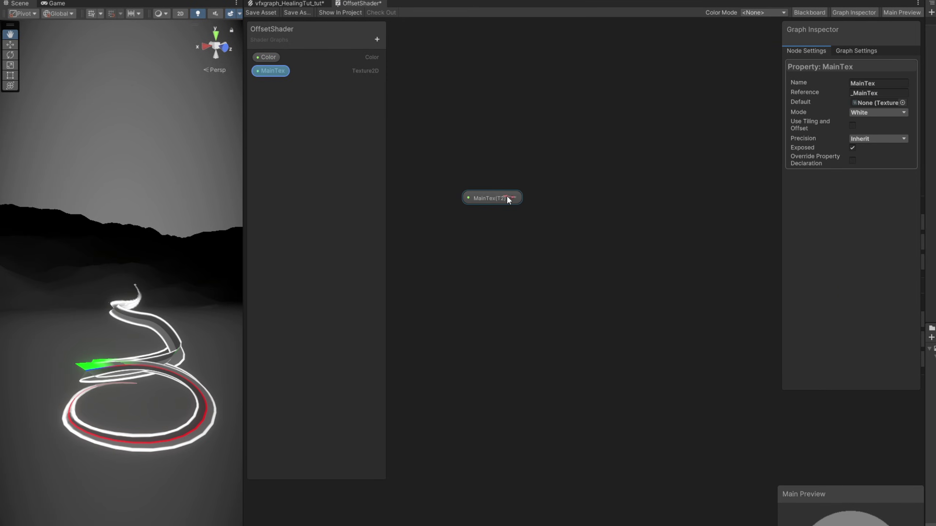
pyautogui.press('space')
pyautogui.write('sample')
pyautogui.press('Return')
pyautogui.moveTo(577, 168); pyautogui.dragTo(570, 196)
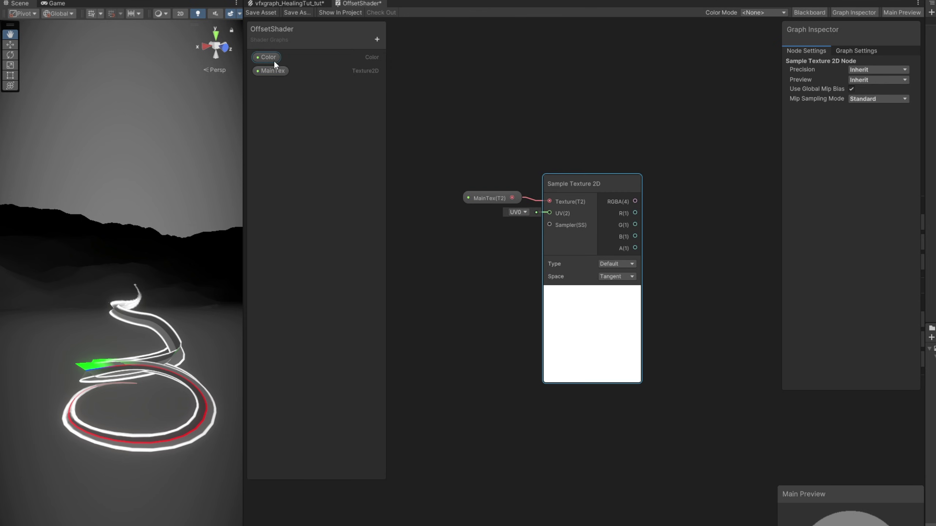
# Place the Color property and combine it with the sampled texture's RGBA in a new Multiply node
pyautogui.moveTo(272, 59); pyautogui.dragTo(602, 74)
pyautogui.moveTo(623, 77); pyautogui.dragTo(541, 91, button='middle')
pyautogui.moveTo(541, 92); pyautogui.dragTo(625, 163)
pyautogui.write('mul')
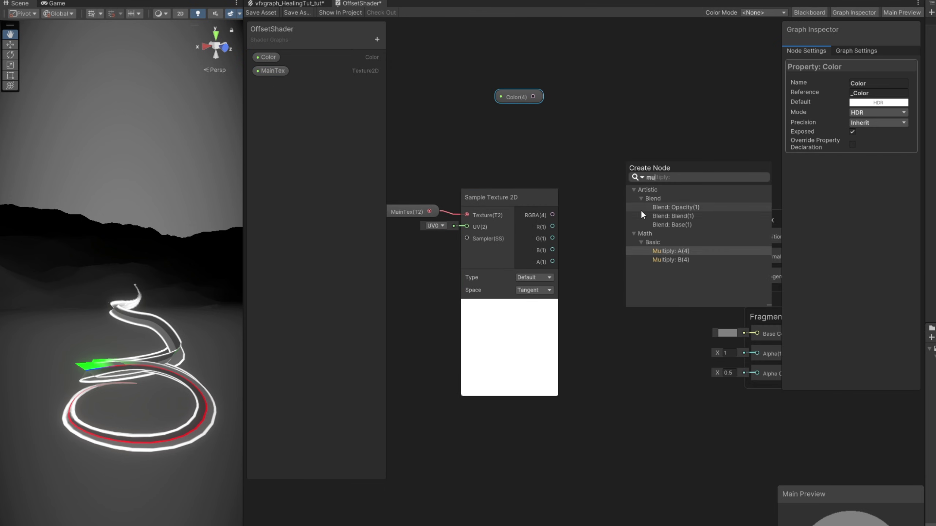
pyautogui.doubleClick(676, 250)
pyautogui.moveTo(551, 215); pyautogui.dragTo(626, 192)
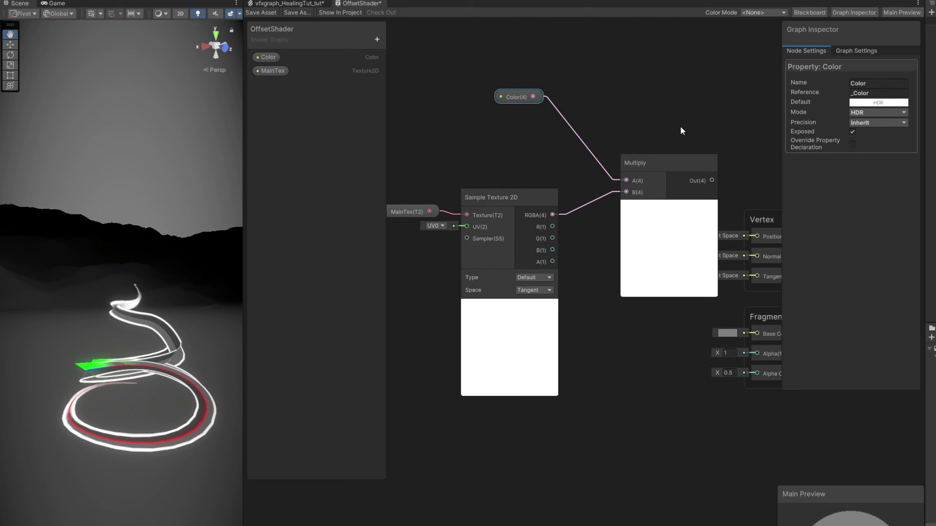
# Tidy the node layout and connect the Multiply output to the Fragment's Base Color and to a new Split node
pyautogui.moveTo(680, 125); pyautogui.dragTo(567, 128, button='middle')
pyautogui.moveTo(558, 162); pyautogui.dragTo(537, 147)
pyautogui.click(665, 212)
pyautogui.moveTo(665, 212); pyautogui.dragTo(744, 89)
pyautogui.moveTo(619, 157); pyautogui.dragTo(556, 182, button='middle')
pyautogui.click(553, 183)
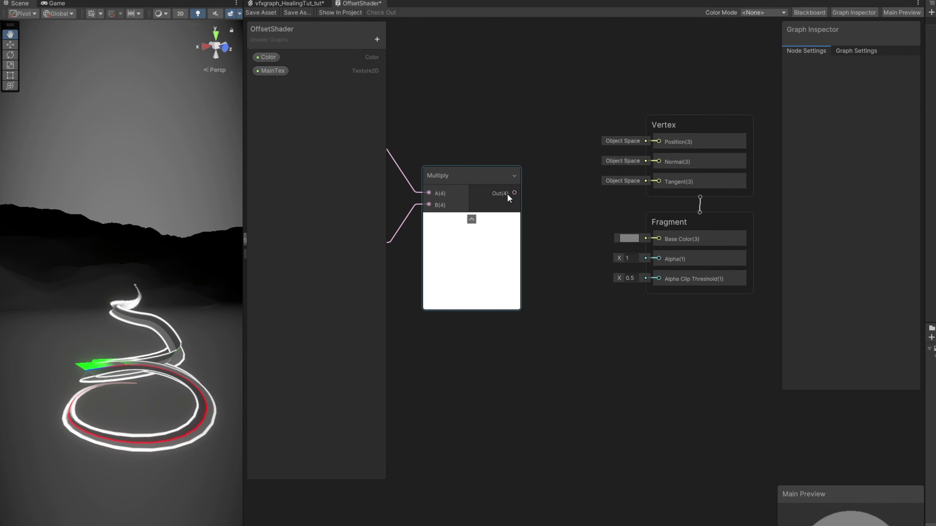
pyautogui.moveTo(515, 193); pyautogui.dragTo(551, 232)
pyautogui.write('split')
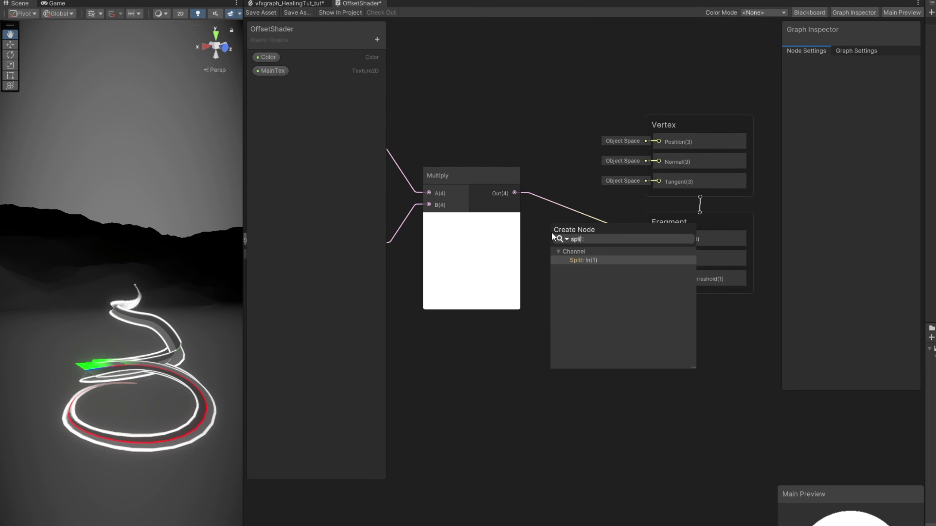
pyautogui.press('Return')
pyautogui.scroll(5, 502, 184)
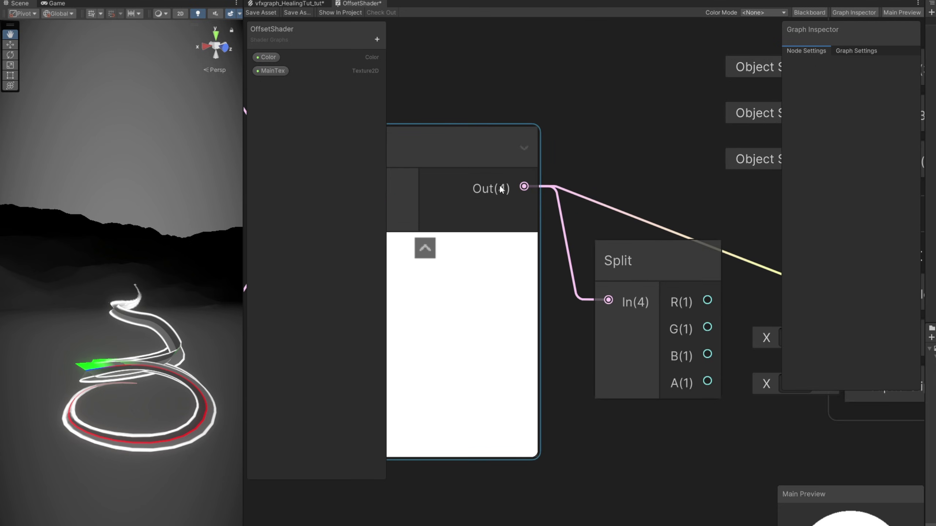
# Connect the Split node's A output to the Fragment's Alpha and set Alpha Clip Threshold to 0
pyautogui.scroll(-3, 618, 279)
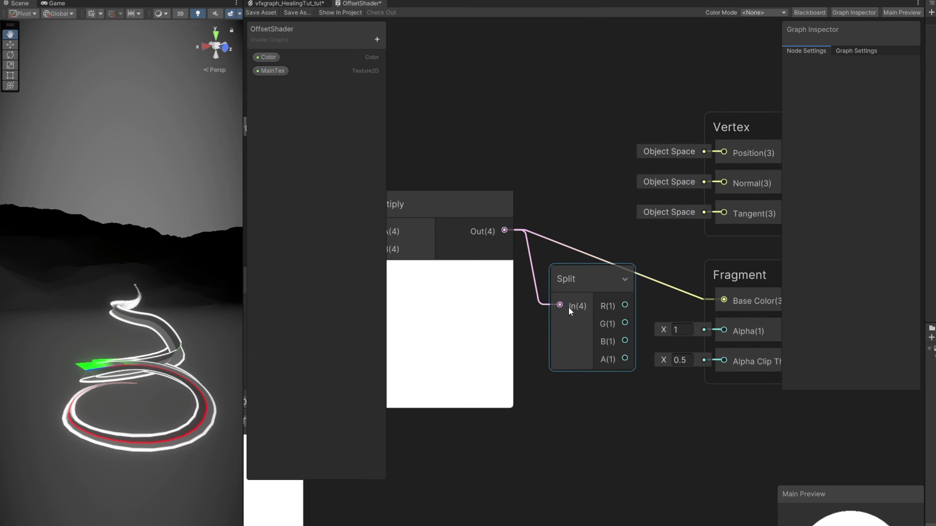
pyautogui.moveTo(624, 359); pyautogui.dragTo(716, 332)
pyautogui.write('0')
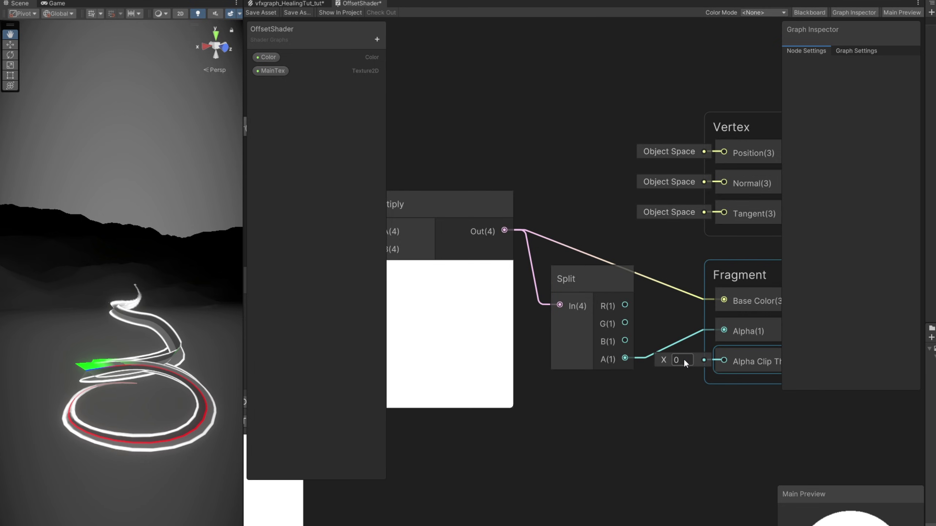
# Add a Tiling And Offset node and connect its output to the UV input of Sample Texture 2D
pyautogui.scroll(-5, 634, 397)
pyautogui.moveTo(568, 412); pyautogui.dragTo(724, 398, button='middle')
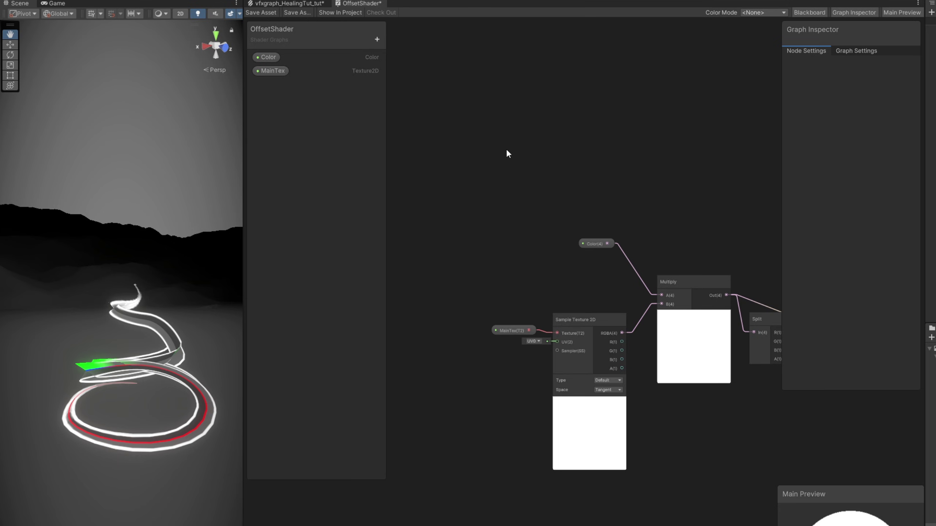
pyautogui.moveTo(448, 230); pyautogui.dragTo(522, 188, button='middle')
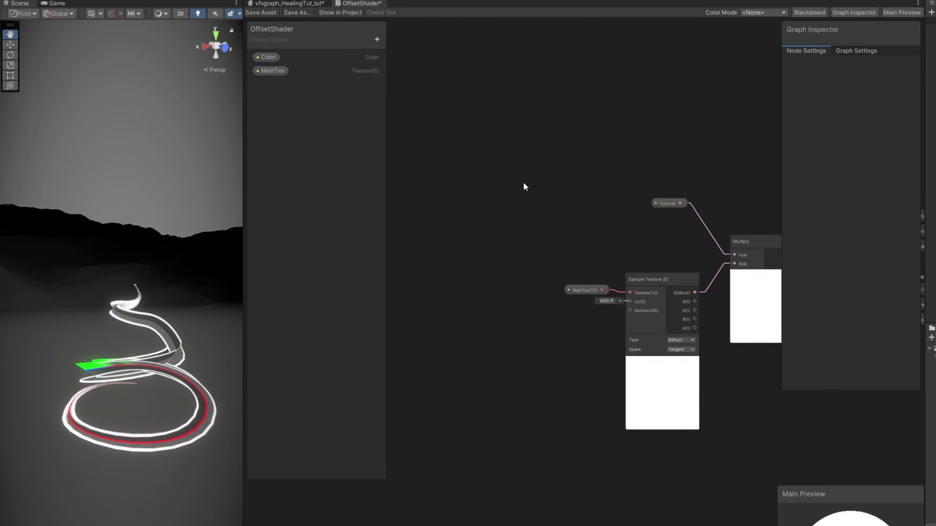
pyautogui.scroll(3, 662, 302)
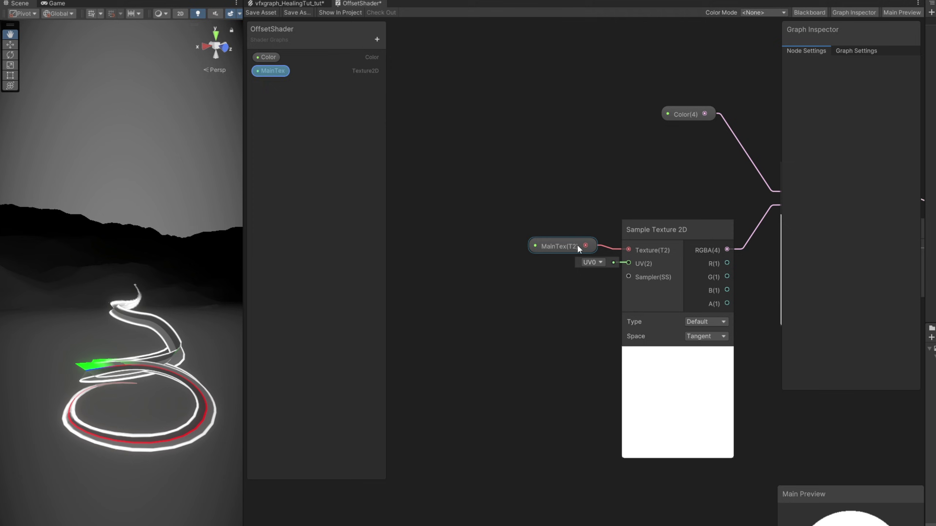
pyautogui.moveTo(409, 239); pyautogui.dragTo(478, 215, button='middle')
pyautogui.press('space')
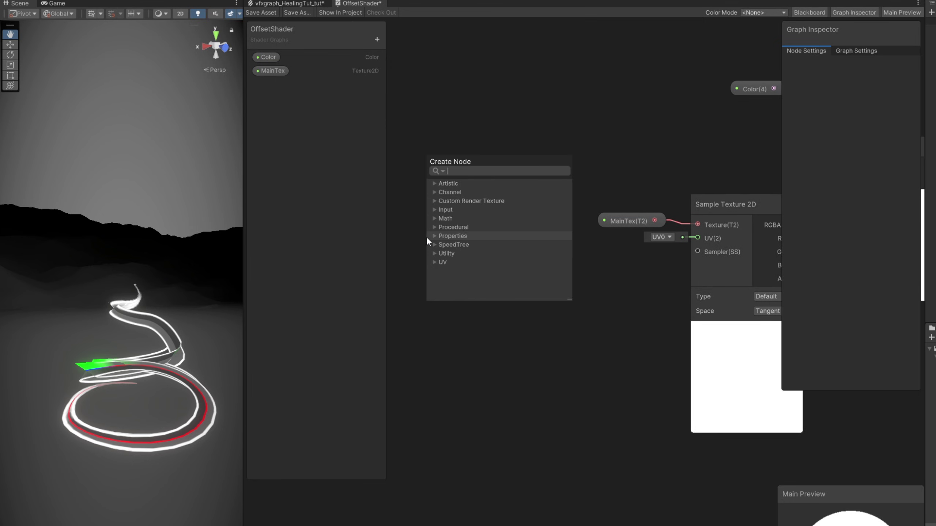
pyautogui.write('tiling')
pyautogui.press('Return')
pyautogui.scroll(1, 427, 242)
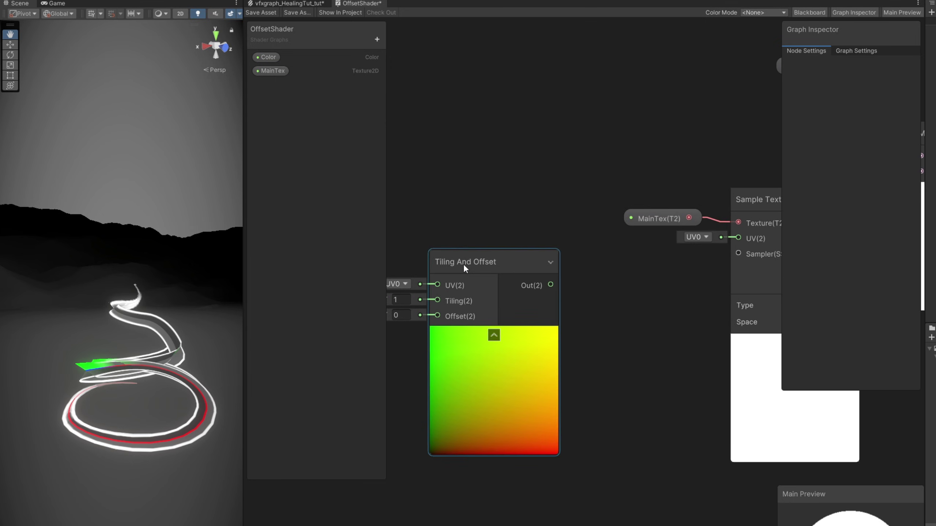
pyautogui.moveTo(464, 263); pyautogui.dragTo(541, 254)
pyautogui.moveTo(626, 273); pyautogui.dragTo(737, 238)
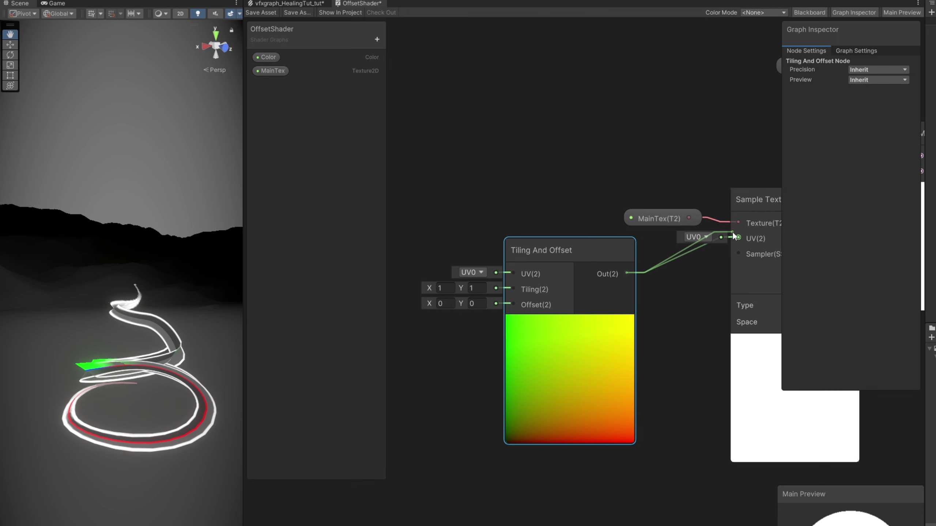
pyautogui.moveTo(556, 251); pyautogui.dragTo(583, 279)
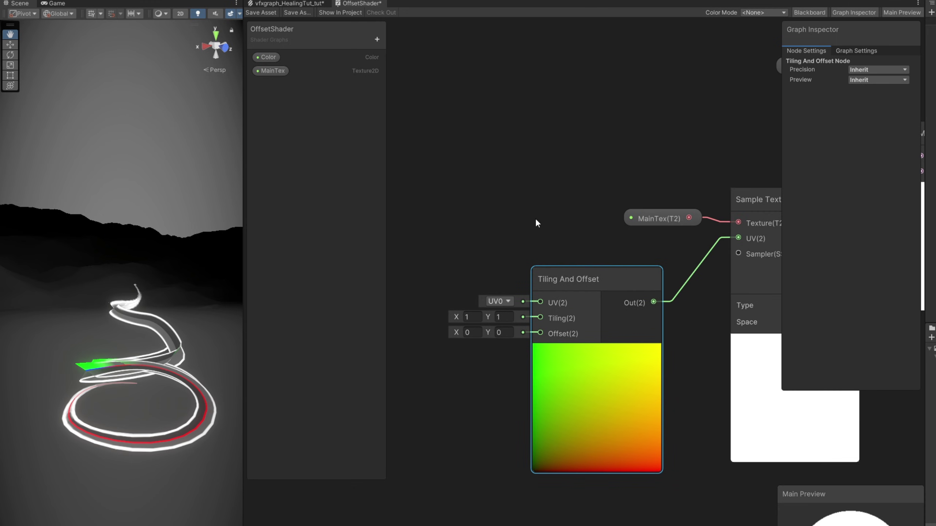
# Set the MainTex property's default texture to Morph03
pyautogui.click(281, 75)
pyautogui.click(903, 103)
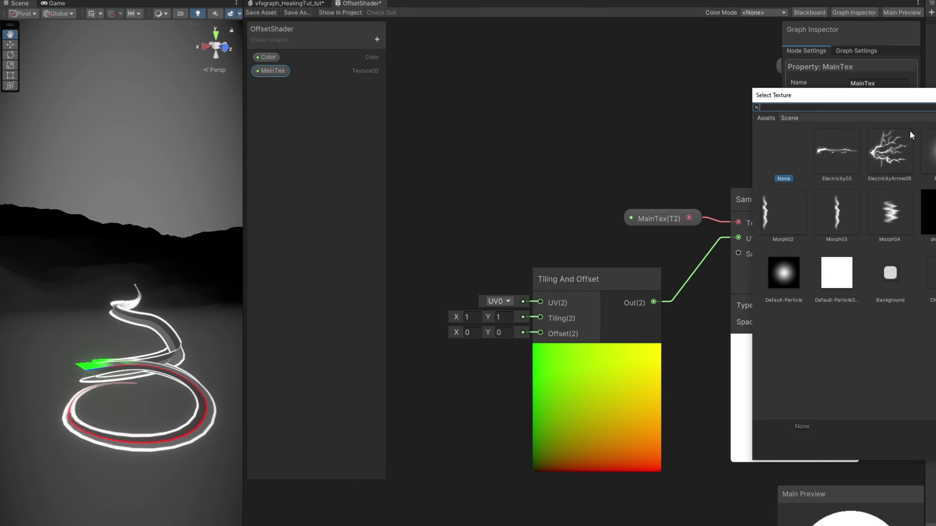
pyautogui.doubleClick(836, 216)
# Try a negative Offset X on the Tiling And Offset node to preview the texture shifting sideways
pyautogui.moveTo(565, 326); pyautogui.dragTo(619, 316, button='middle')
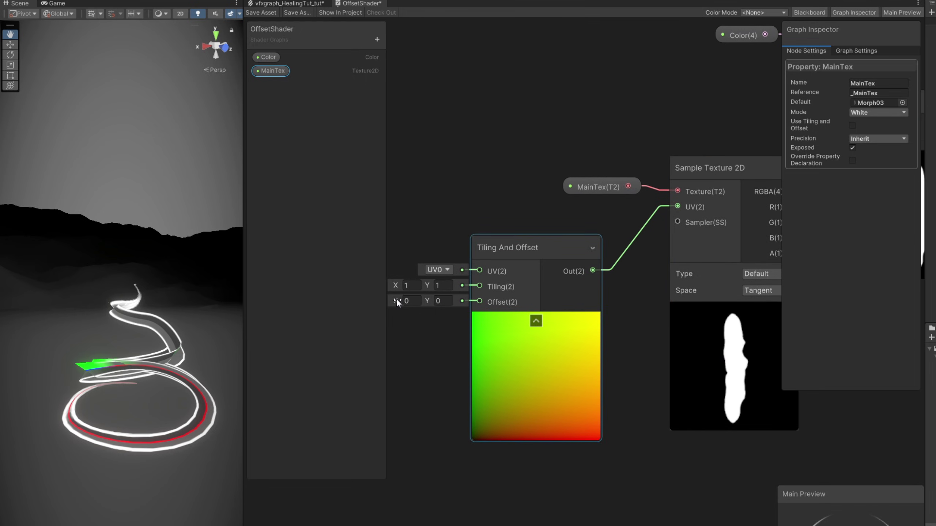
pyautogui.moveTo(397, 301)
pyautogui.mouseDown()
pyautogui.moveTo(388, 299)
pyautogui.moveTo(404, 298)
pyautogui.mouseUp()
pyautogui.click(704, 358)
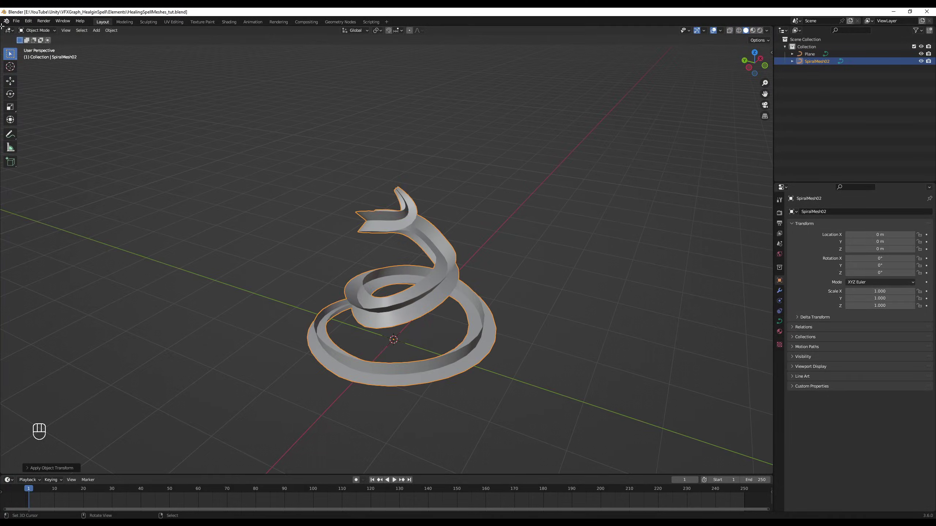
# Switch to Blender and split the 3D viewport to show a wide UV Editor beside it
pyautogui.moveTo(2, 26); pyautogui.dragTo(179, 55)
pyautogui.click(8, 30)
pyautogui.click(19, 66)
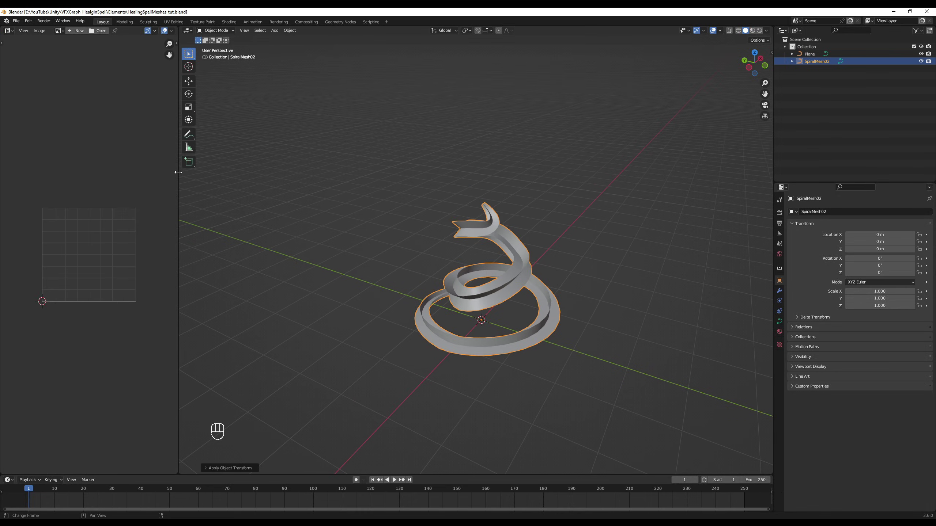
pyautogui.moveTo(178, 172); pyautogui.dragTo(327, 173)
# Convert the SpiralMesh02 curve to a mesh and display all its UVs in Edit Mode
pyautogui.hotkey('alt', 'c')
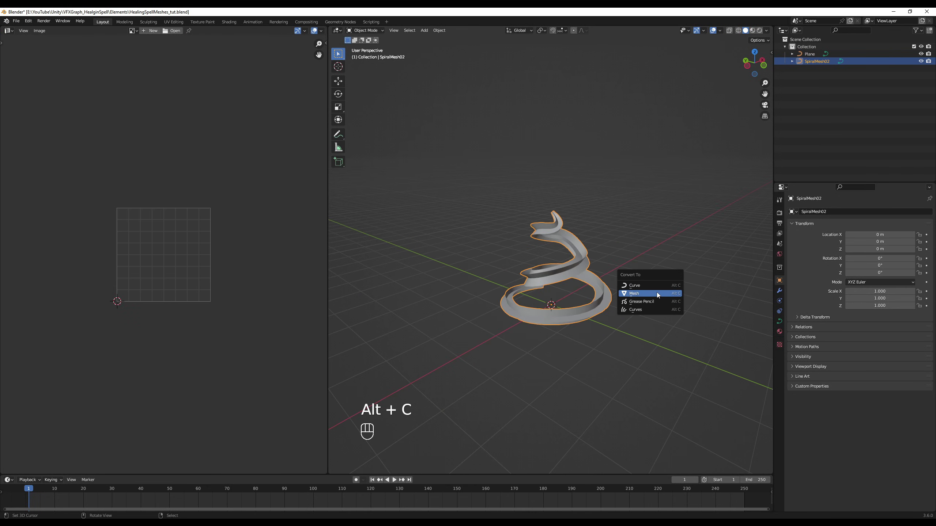
pyautogui.click(656, 293)
pyautogui.press('Tab')
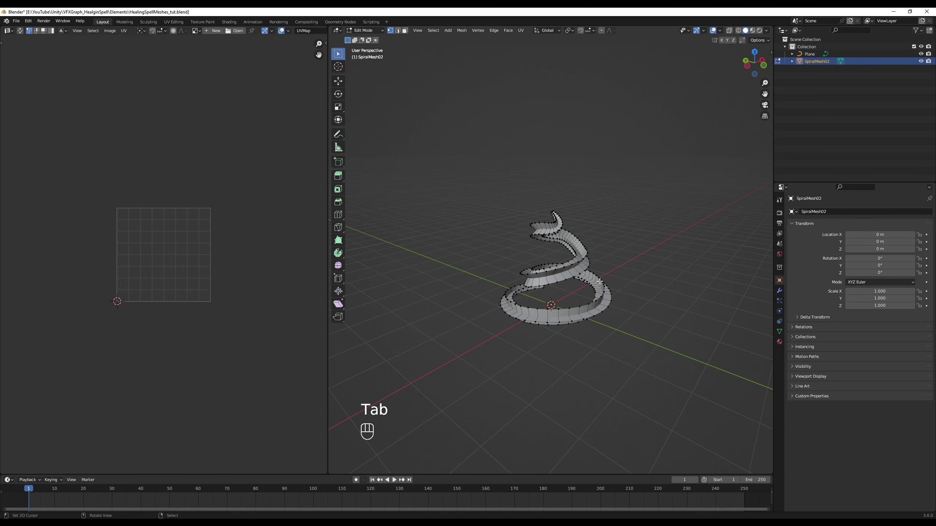
pyautogui.press('a')
pyautogui.scroll(3, 169, 223)
# Examine how vertical strips of the UV map correspond to sections along the spiral by box-selecting them from one end to the other
pyautogui.press('b')
pyautogui.moveTo(42, 134); pyautogui.dragTo(98, 377)
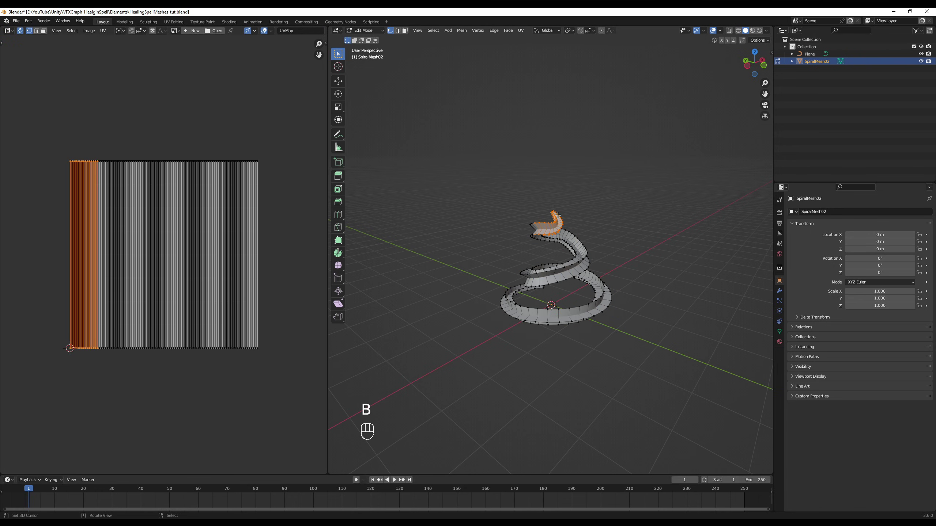
pyautogui.scroll(2, 558, 215)
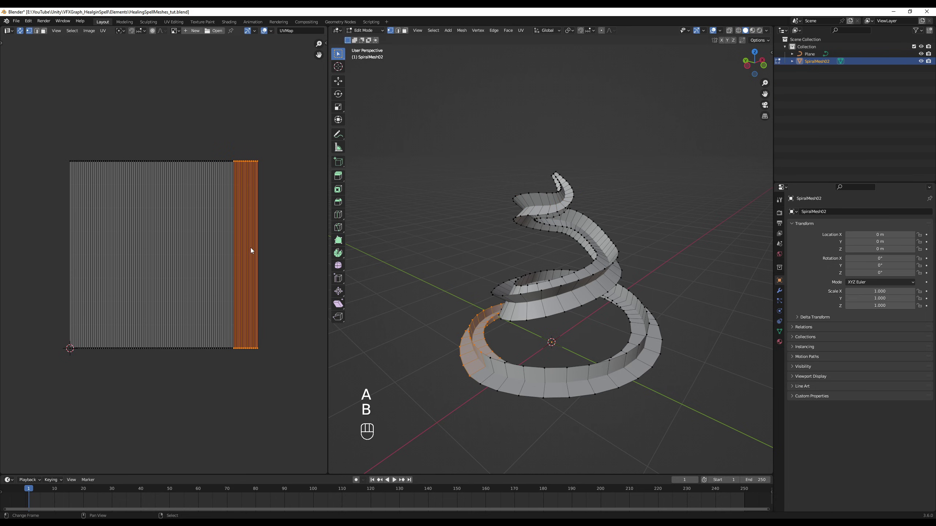
pyautogui.press('a')
pyautogui.press('b')
pyautogui.moveTo(248, 377); pyautogui.dragTo(192, 124)
pyautogui.press('a')
pyautogui.press('b')
pyautogui.moveTo(216, 371); pyautogui.dragTo(142, 88)
pyautogui.press('a')
pyautogui.press('b')
pyautogui.press('a')
pyautogui.press('b')
pyautogui.moveTo(164, 376); pyautogui.dragTo(119, 100)
pyautogui.press('a')
pyautogui.press('b')
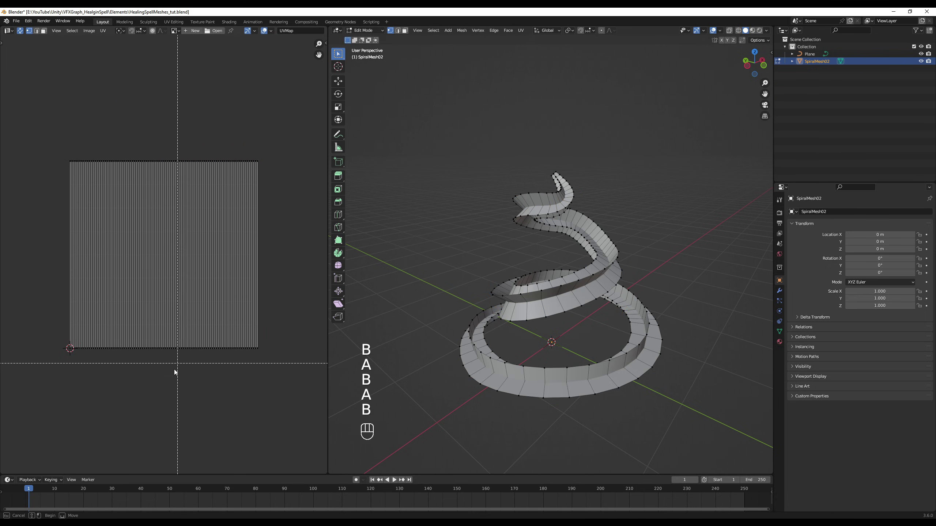
pyautogui.moveTo(175, 372); pyautogui.dragTo(110, 93)
pyautogui.press('a')
pyautogui.press('b')
pyautogui.moveTo(132, 357); pyautogui.dragTo(93, 84)
pyautogui.press('a')
pyautogui.press('b')
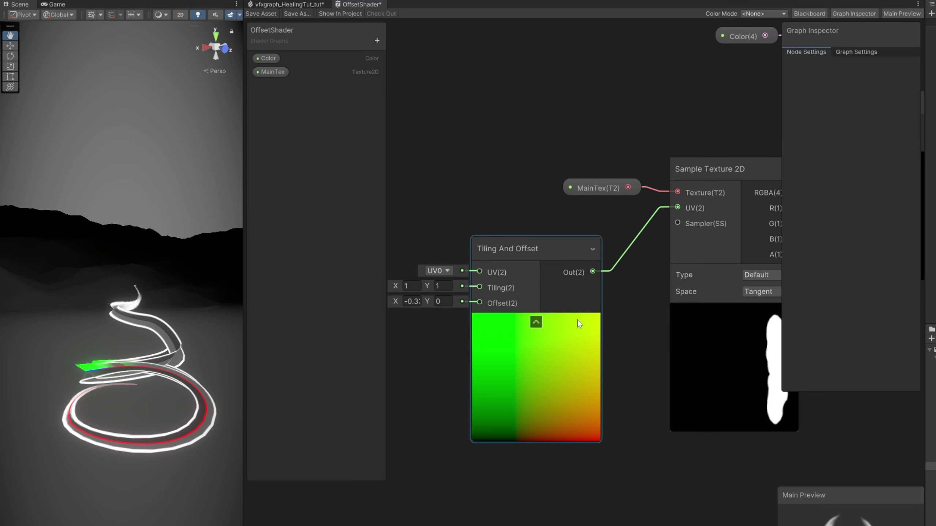
# Return to Unity's OffsetShader graph, reset the Tiling And Offset node's Offset X to 0, and add a Vector 2 property named MainTexOffset
pyautogui.click(412, 301)
pyautogui.write('0')
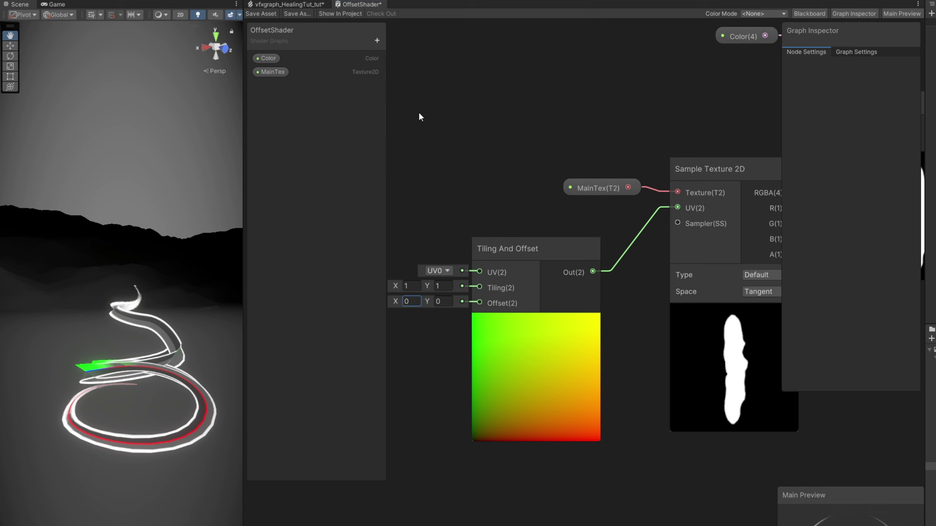
pyautogui.click(376, 40)
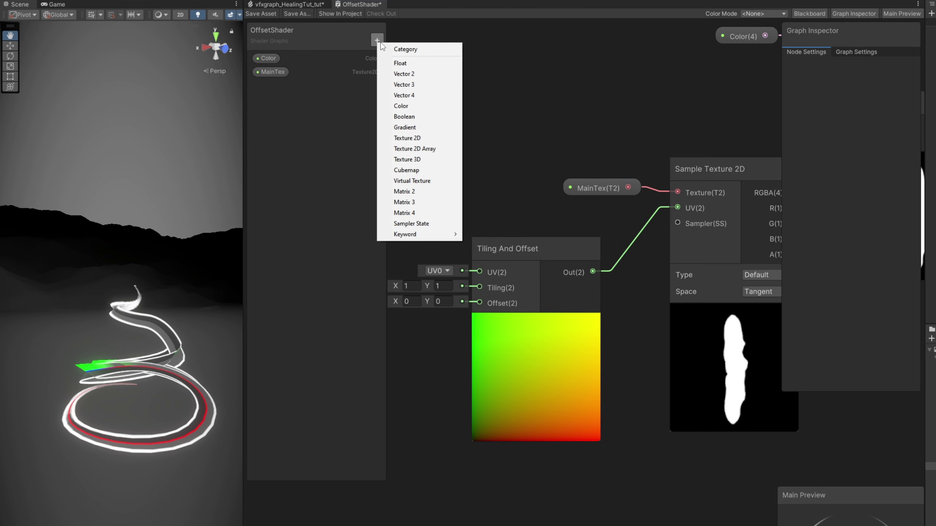
pyautogui.click(407, 75)
pyautogui.write('Ma')
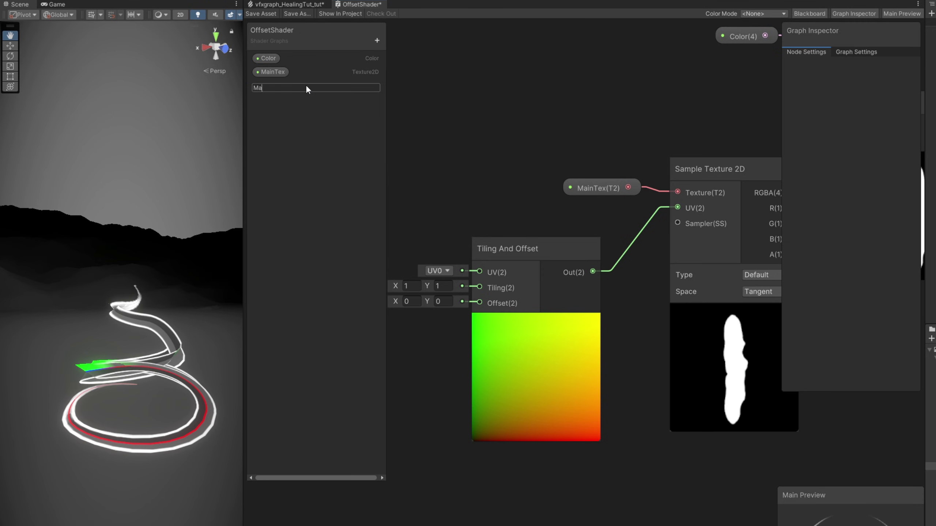
pyautogui.write('inTexOffset')
pyautogui.press('Return')
# Connect the MainTexOffset property to the Tiling And Offset node's Offset input and save the OffsetShader asset
pyautogui.moveTo(283, 84); pyautogui.dragTo(618, 301)
pyautogui.moveTo(533, 324); pyautogui.dragTo(384, 322, button='middle')
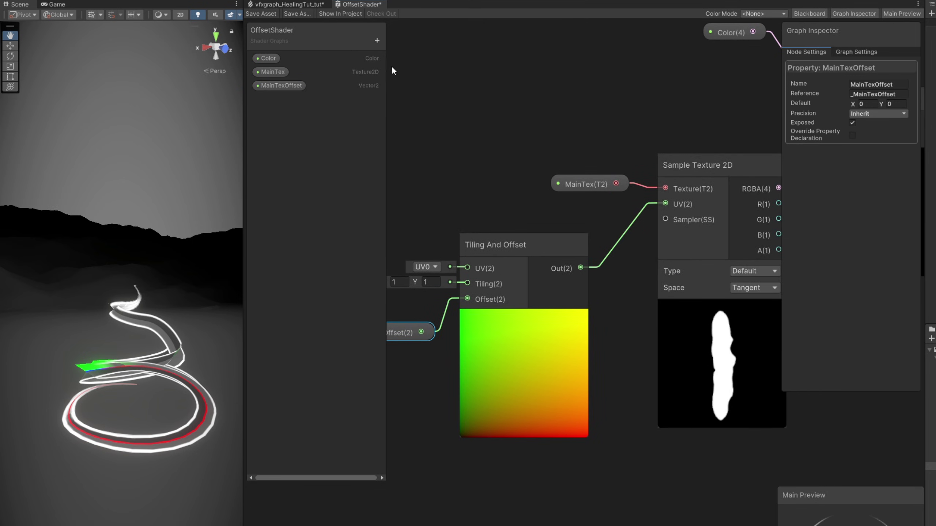
pyautogui.click(260, 14)
# Assign OffsetShader as the Shader Graph of the Output Particle Mesh context in vfxgraph_HealingTut_tut
pyautogui.click(301, 5)
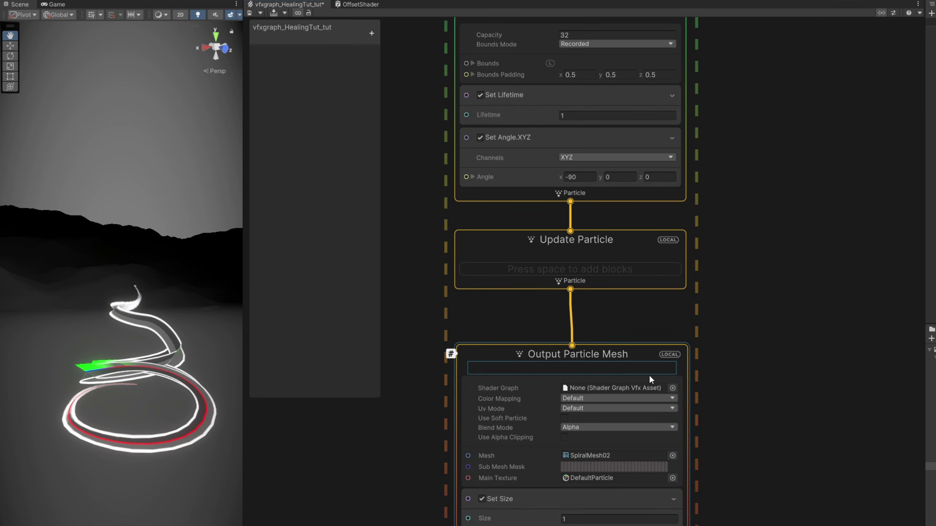
pyautogui.click(673, 388)
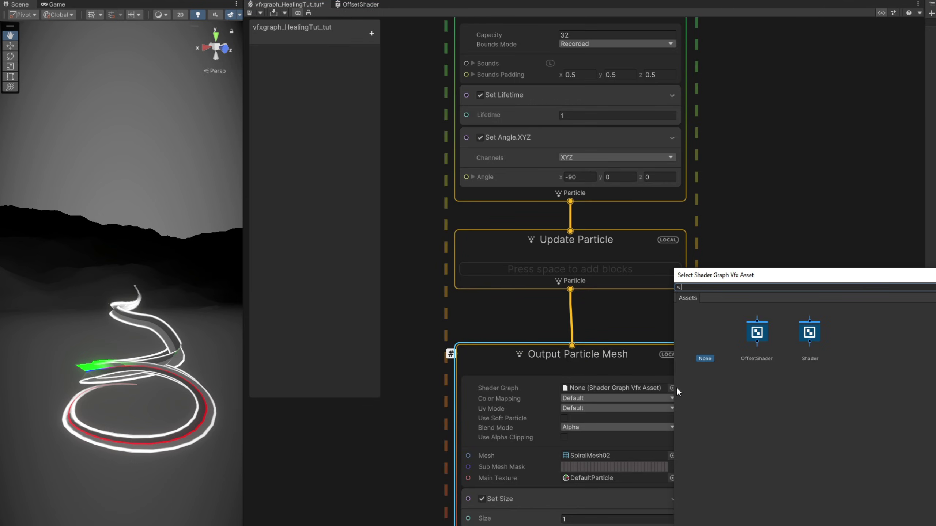
pyautogui.doubleClick(768, 343)
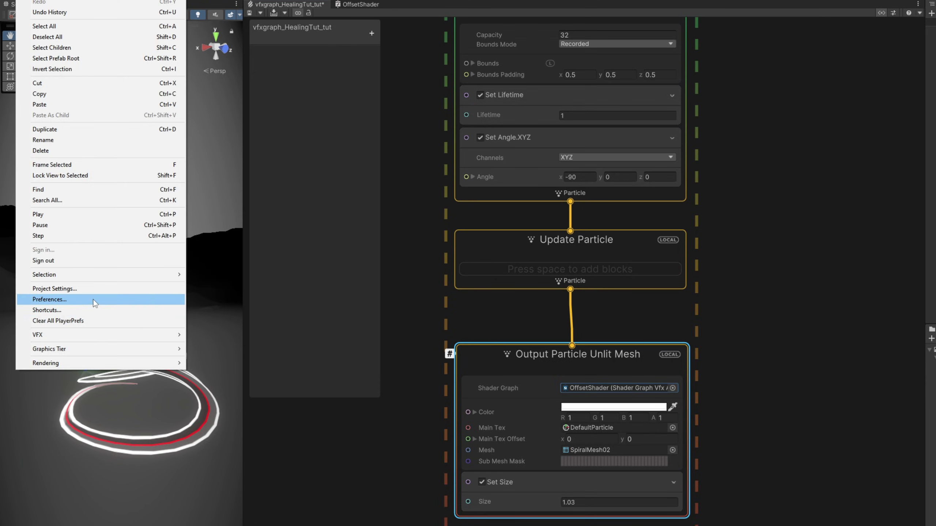
# Check the Improved Shader Graph Generation and Experimental Operators/Blocks options in the Visual Effects preferences
pyautogui.click(93, 301)
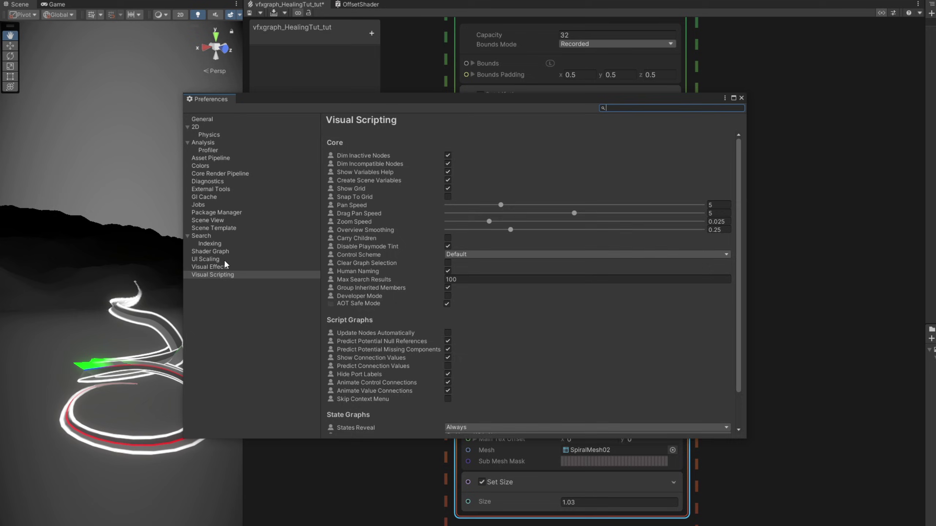
pyautogui.click(216, 267)
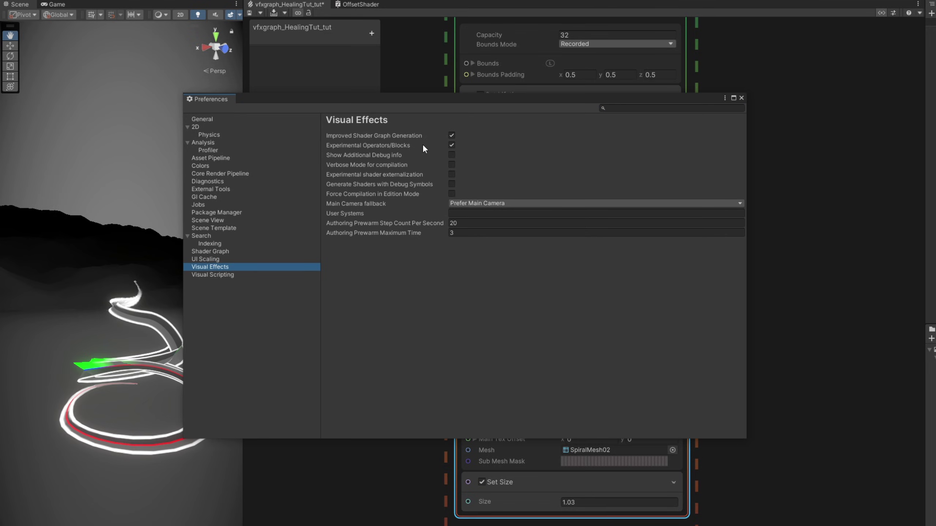
# Close the preferences, try shifting the Output Particle Mesh's Main Tex Offset in X, and browse the textures available for Main Tex
pyautogui.click(741, 98)
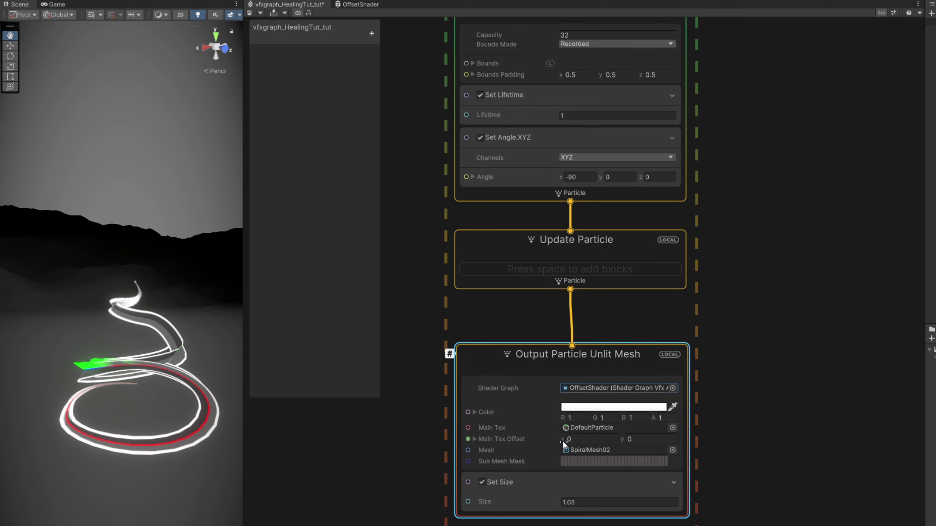
pyautogui.moveTo(563, 441)
pyautogui.mouseDown()
pyautogui.moveTo(545, 442)
pyautogui.moveTo(575, 428)
pyautogui.moveTo(542, 436)
pyautogui.moveTo(573, 429)
pyautogui.moveTo(545, 432)
pyautogui.moveTo(564, 431)
pyautogui.mouseUp()
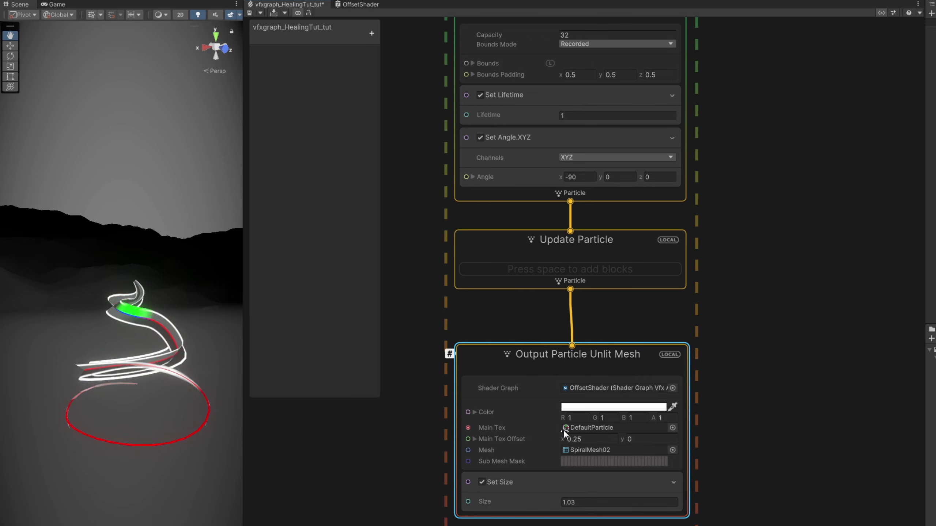
pyautogui.click(672, 428)
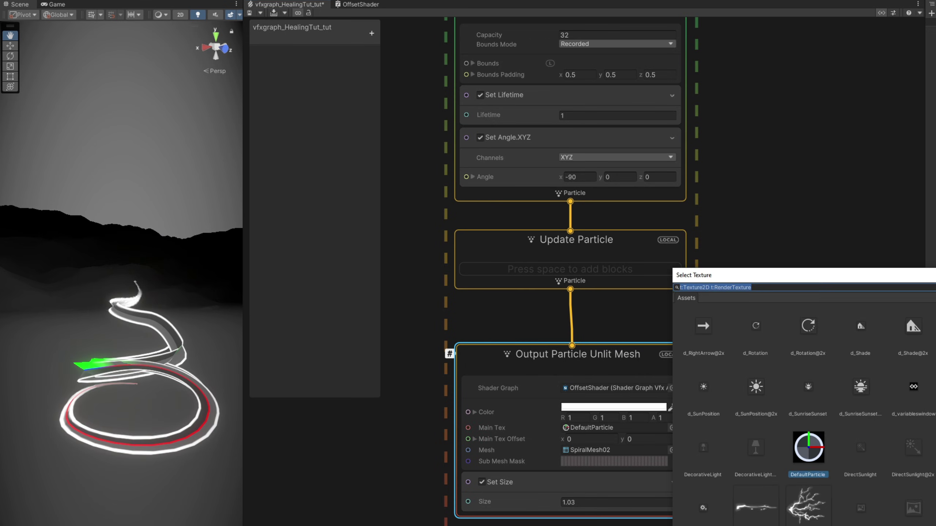
pyautogui.press('Escape')
# Switch to Krita and create a 2048 by 2048 px document with the RGB/Alpha color model and 8-bit depth
pyautogui.click(824, 368)
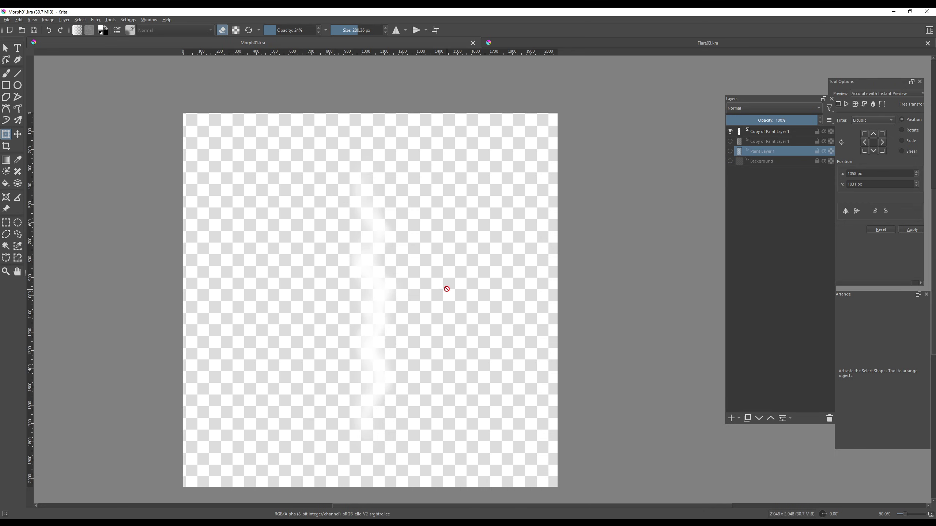
pyautogui.hotkey('ctrl', 'n')
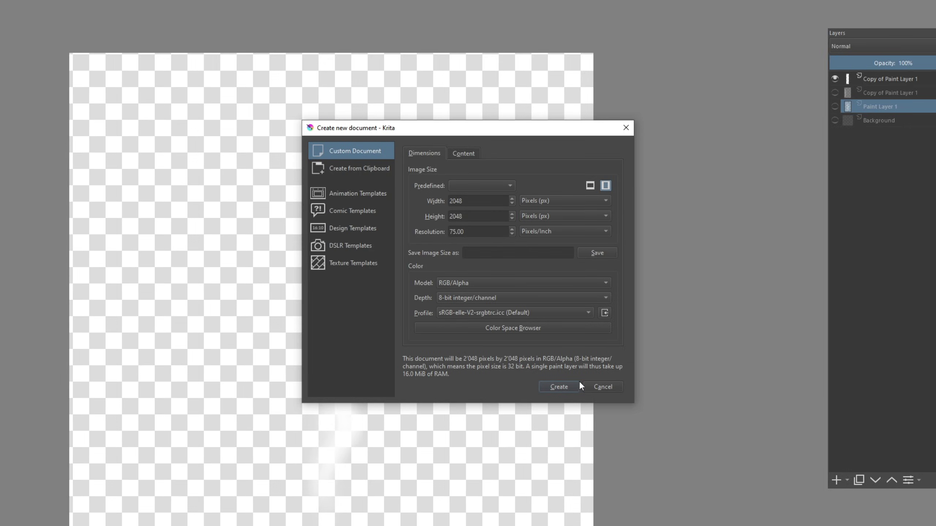
pyautogui.click(559, 387)
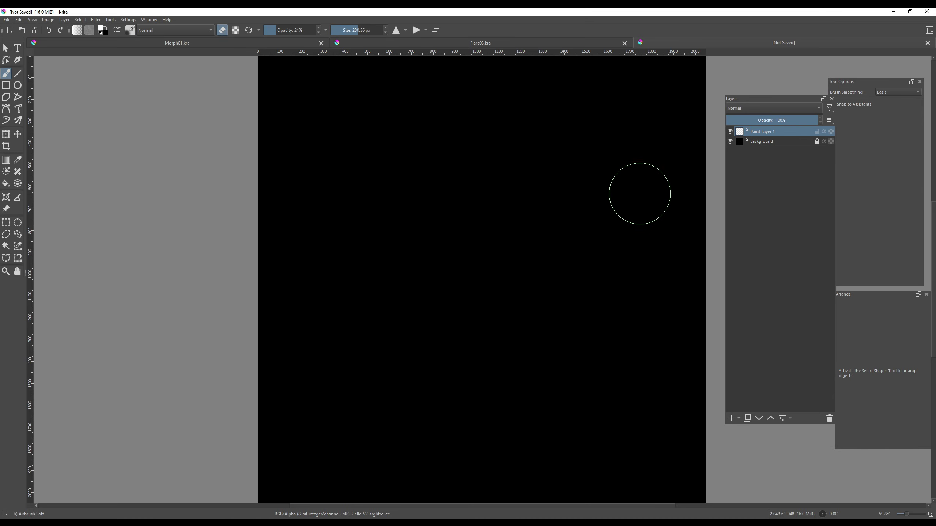
pyautogui.scroll(-1, 639, 194)
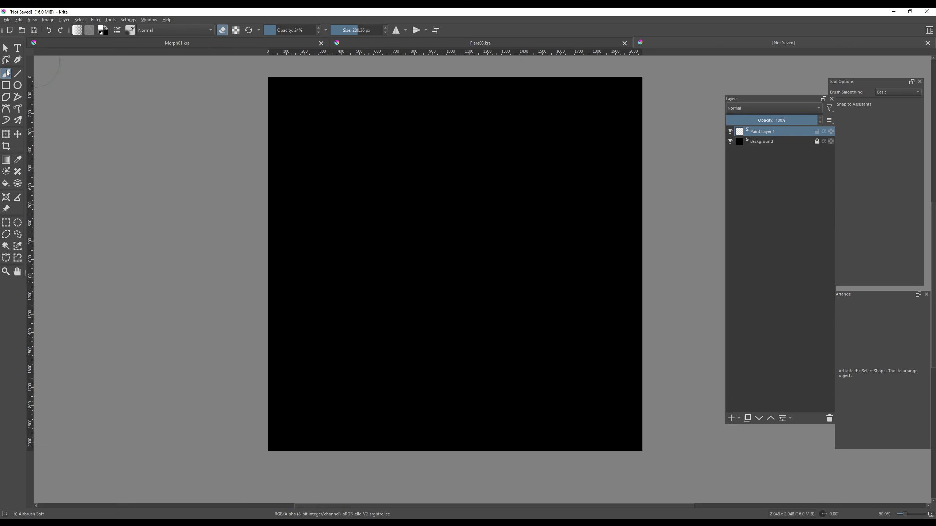
# Paint a thick white zigzag down the canvas on Paint Layer 1 with Airbrush Soft at about 309 px, with eraser mode off
pyautogui.click(129, 31)
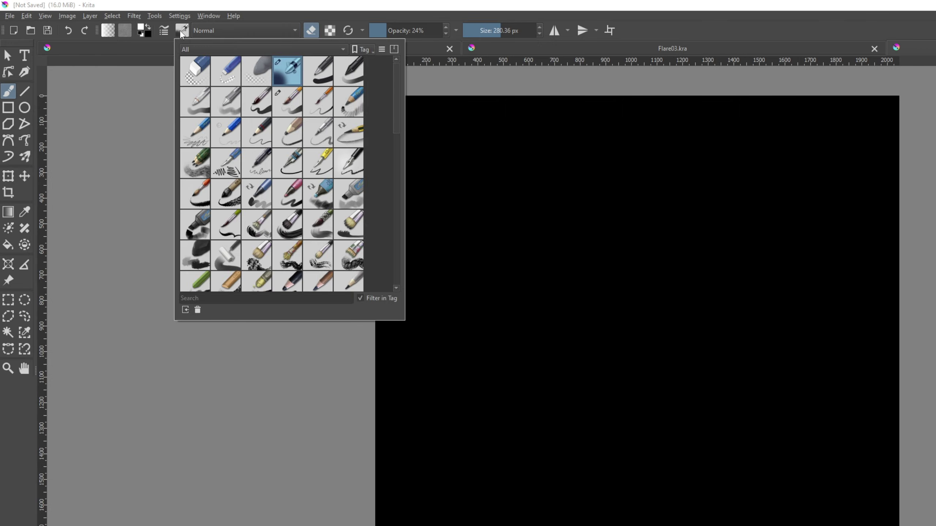
pyautogui.click(251, 3)
pyautogui.click(162, 33)
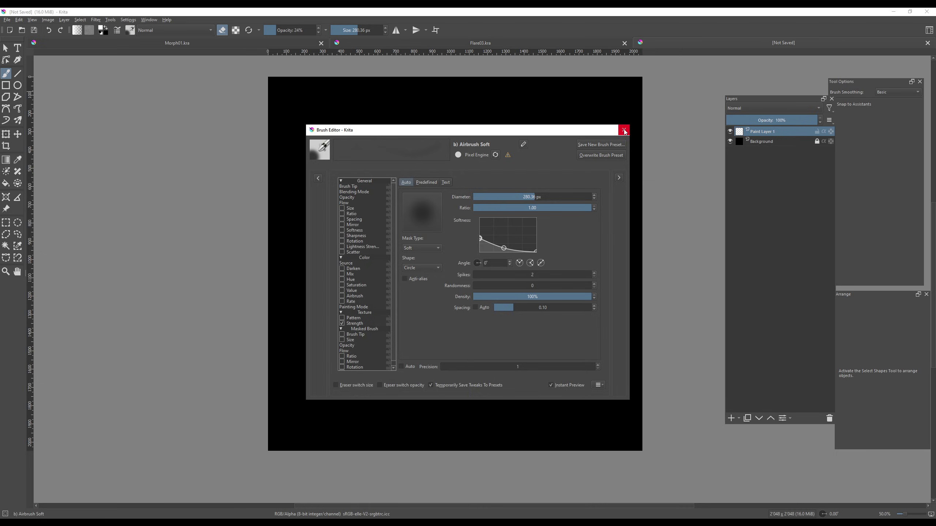
pyautogui.click(687, 76)
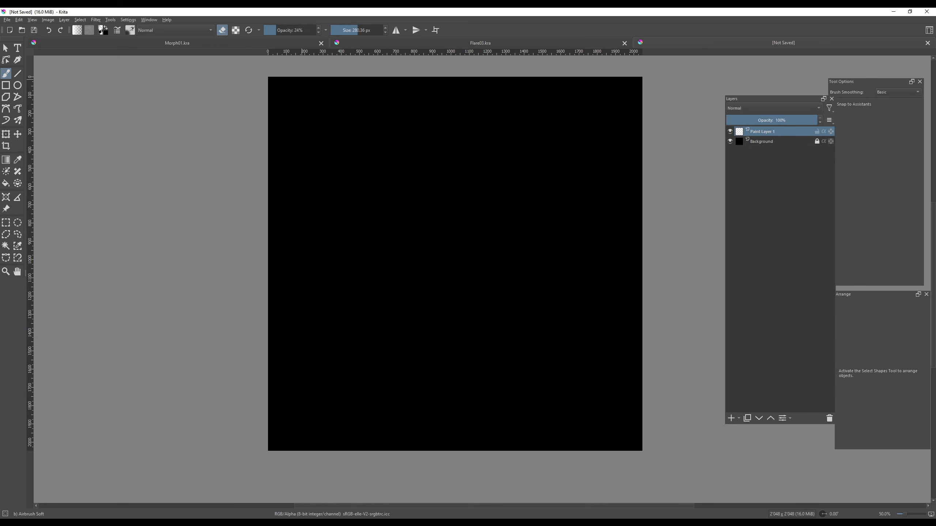
pyautogui.moveTo(293, 31); pyautogui.dragTo(344, 34)
pyautogui.keyDown('shift'); pyautogui.moveTo(345, 172); pyautogui.dragTo(359, 172); pyautogui.keyUp('shift')
pyautogui.moveTo(437, 166)
pyautogui.mouseDown()
pyautogui.moveTo(429, 174)
pyautogui.moveTo(466, 209)
pyautogui.moveTo(429, 261)
pyautogui.moveTo(461, 285)
pyautogui.moveTo(443, 368)
pyautogui.moveTo(462, 389)
pyautogui.moveTo(442, 398)
pyautogui.mouseUp()
# Move the painted white zigzag with the Transform tool so that it is centered on the canvas
pyautogui.hotkey('ctrl', 't')
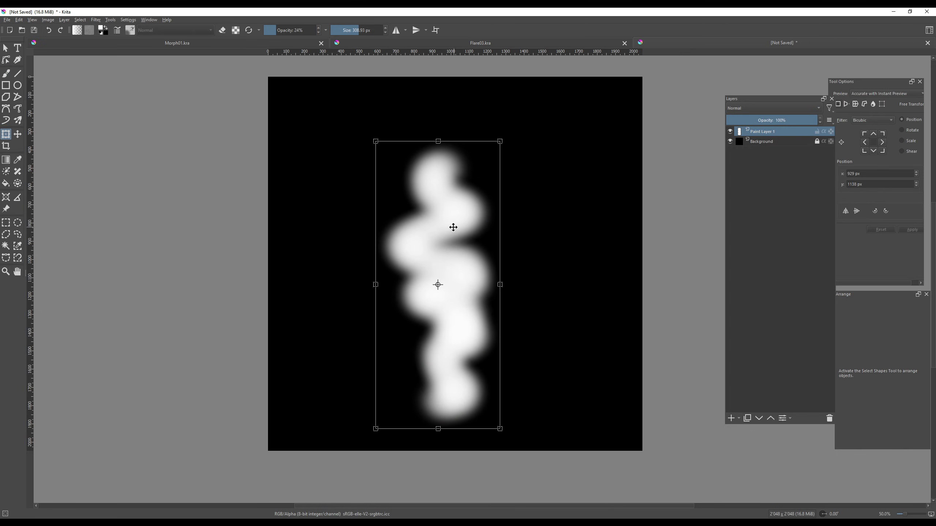
pyautogui.moveTo(454, 227)
pyautogui.mouseDown()
pyautogui.moveTo(456, 205)
pyautogui.moveTo(467, 204)
pyautogui.mouseUp()
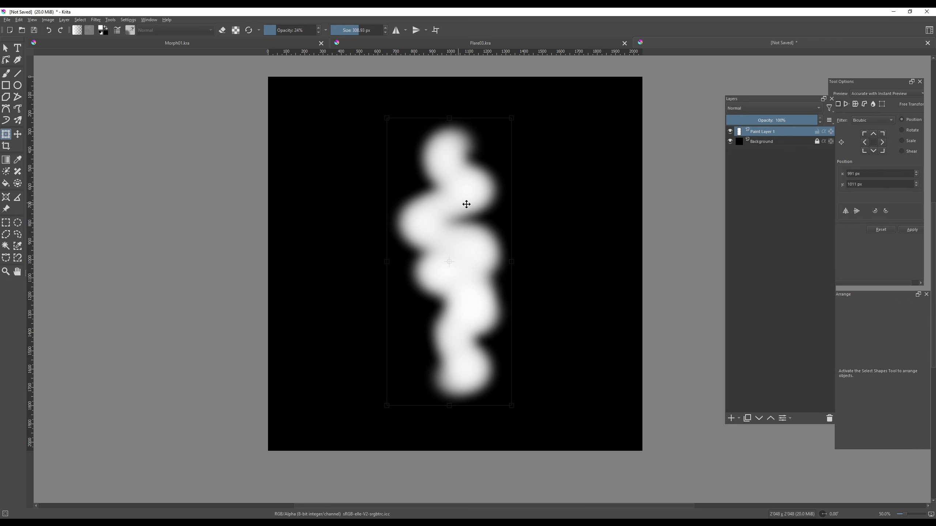
pyautogui.click(6, 48)
# Smear the zigzag's edges outward to both sides with the Blender Smear brush at 47% opacity, shaping pointed tips
pyautogui.click(130, 30)
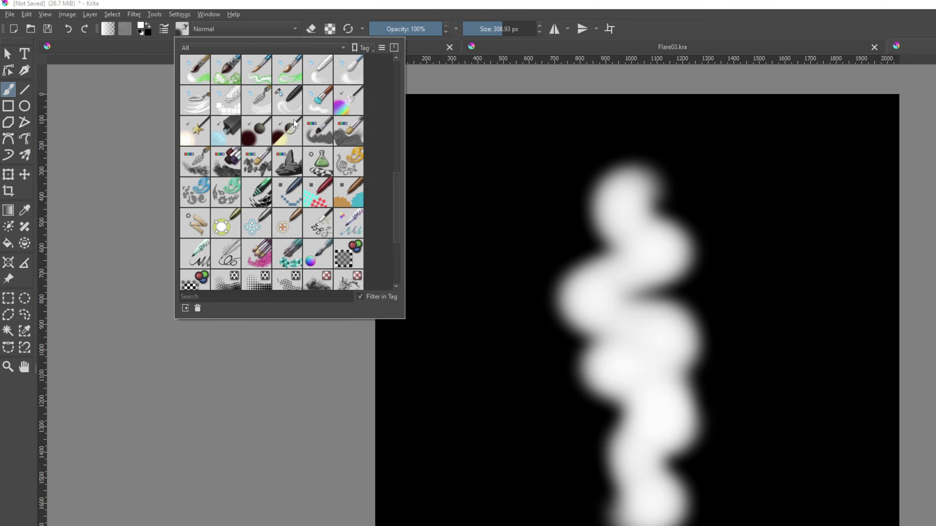
pyautogui.click(292, 101)
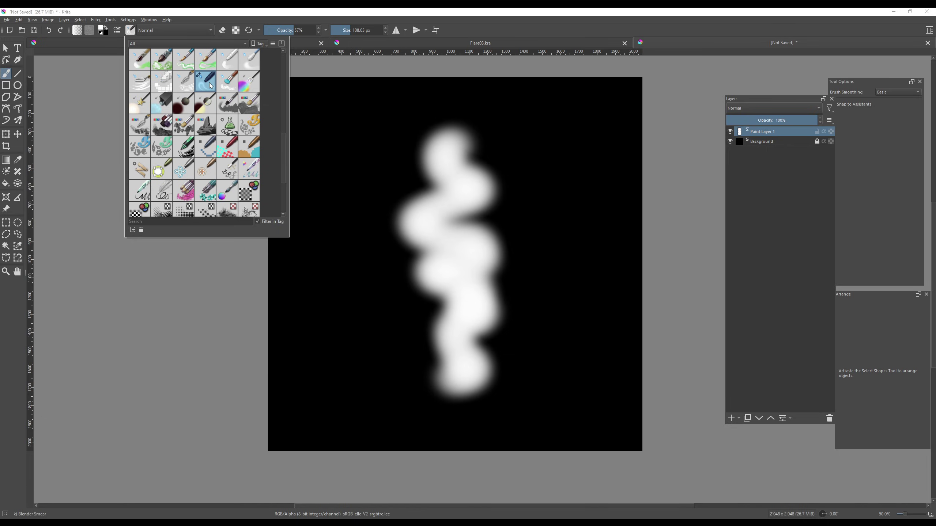
pyautogui.click(408, 3)
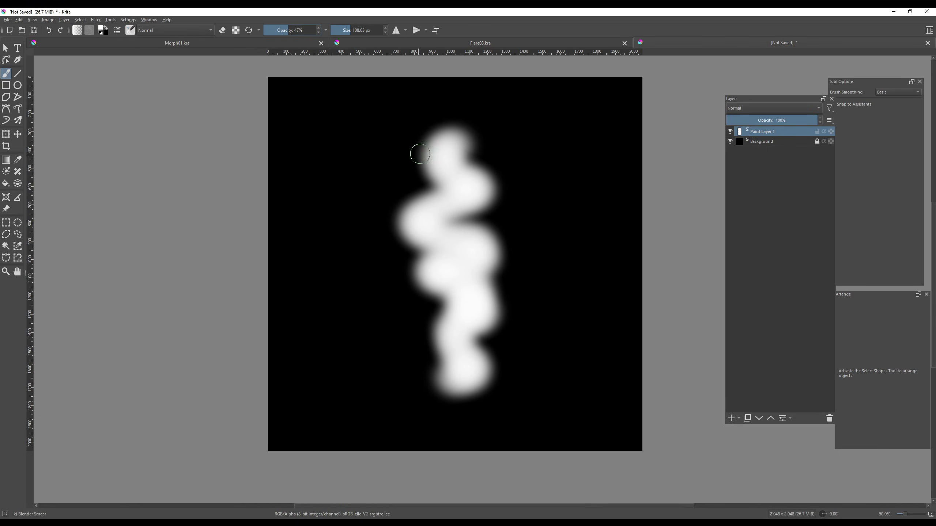
pyautogui.moveTo(414, 183)
pyautogui.mouseDown()
pyautogui.moveTo(503, 155)
pyautogui.moveTo(414, 223)
pyautogui.moveTo(409, 233)
pyautogui.moveTo(437, 281)
pyautogui.moveTo(380, 295)
pyautogui.moveTo(555, 314)
pyautogui.moveTo(401, 360)
pyautogui.moveTo(536, 376)
pyautogui.mouseUp()
pyautogui.moveTo(409, 390); pyautogui.dragTo(571, 387)
pyautogui.moveTo(409, 132); pyautogui.dragTo(570, 133)
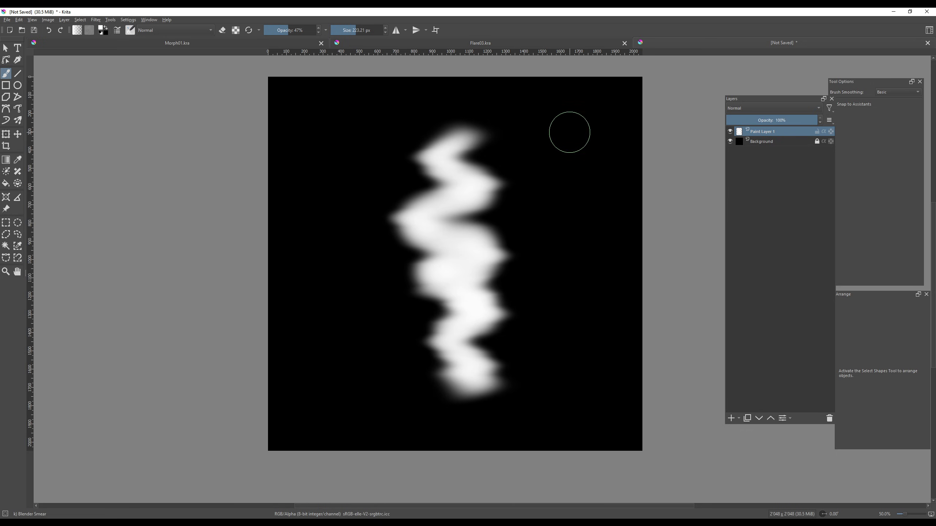
pyautogui.moveTo(440, 156)
pyautogui.mouseDown()
pyautogui.moveTo(495, 190)
pyautogui.moveTo(448, 293)
pyautogui.moveTo(585, 257)
pyautogui.mouseUp()
# Refine the shape with horizontal smear strokes along its whole height using a smaller brush of about 122 px
pyautogui.moveTo(462, 319)
pyautogui.mouseDown()
pyautogui.moveTo(542, 330)
pyautogui.moveTo(453, 329)
pyautogui.mouseUp()
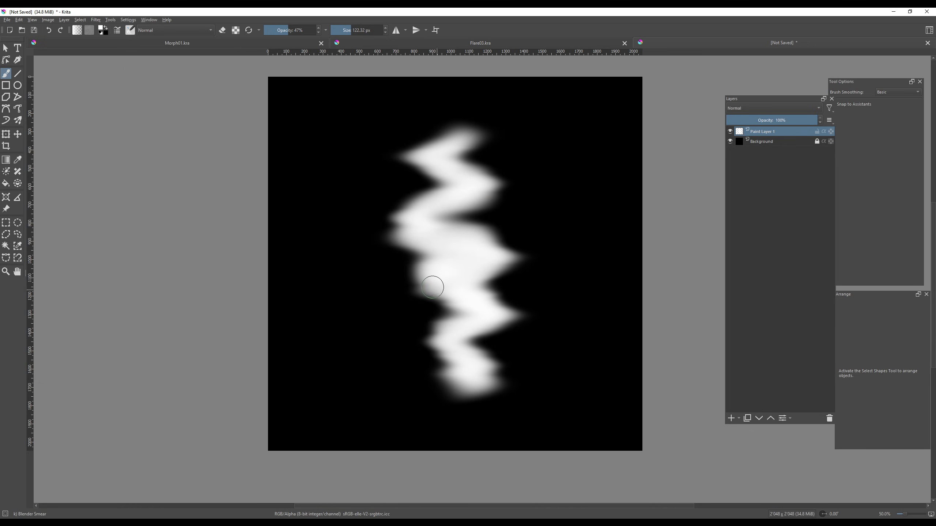
pyautogui.moveTo(424, 282); pyautogui.dragTo(532, 278)
pyautogui.moveTo(408, 255); pyautogui.dragTo(530, 255)
pyautogui.moveTo(408, 225); pyautogui.dragTo(498, 221)
pyautogui.moveTo(408, 192); pyautogui.dragTo(505, 190)
pyautogui.moveTo(406, 163); pyautogui.dragTo(486, 167)
pyautogui.moveTo(407, 135); pyautogui.dragTo(495, 138)
pyautogui.moveTo(411, 193); pyautogui.dragTo(514, 195)
pyautogui.moveTo(406, 224); pyautogui.dragTo(503, 223)
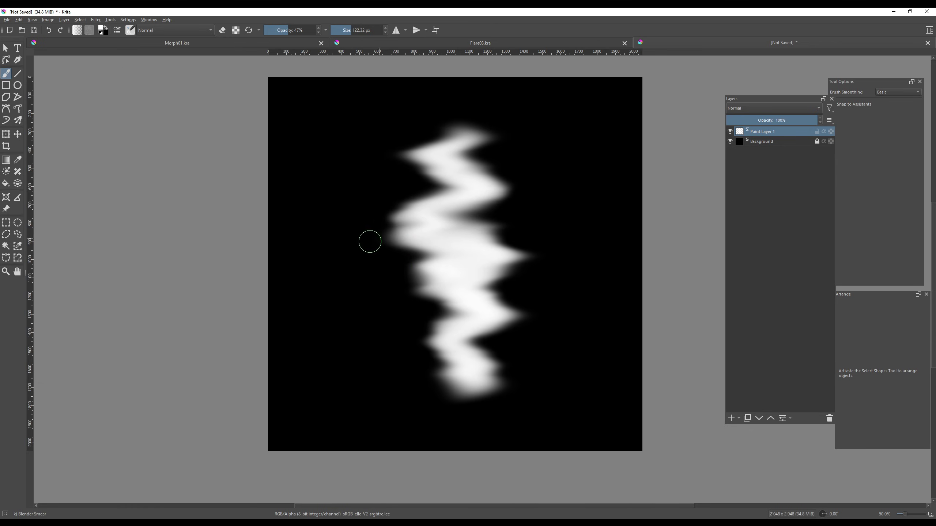
pyautogui.moveTo(514, 384)
pyautogui.mouseDown()
pyautogui.moveTo(398, 375)
pyautogui.moveTo(409, 372)
pyautogui.mouseUp()
pyautogui.moveTo(505, 356); pyautogui.dragTo(420, 355)
pyautogui.moveTo(376, 232); pyautogui.dragTo(522, 229)
pyautogui.moveTo(383, 229); pyautogui.dragTo(519, 228)
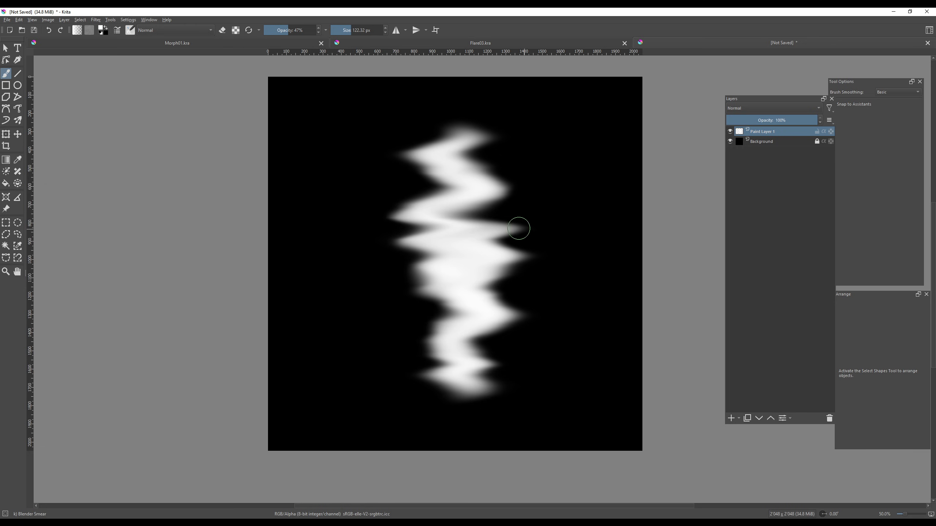
# Softly erase hollows along the white shape using Airbrush Soft in eraser mode at 41% opacity and about 233 px
pyautogui.click(130, 31)
pyautogui.scroll(1, 204, 74)
pyautogui.click(205, 65)
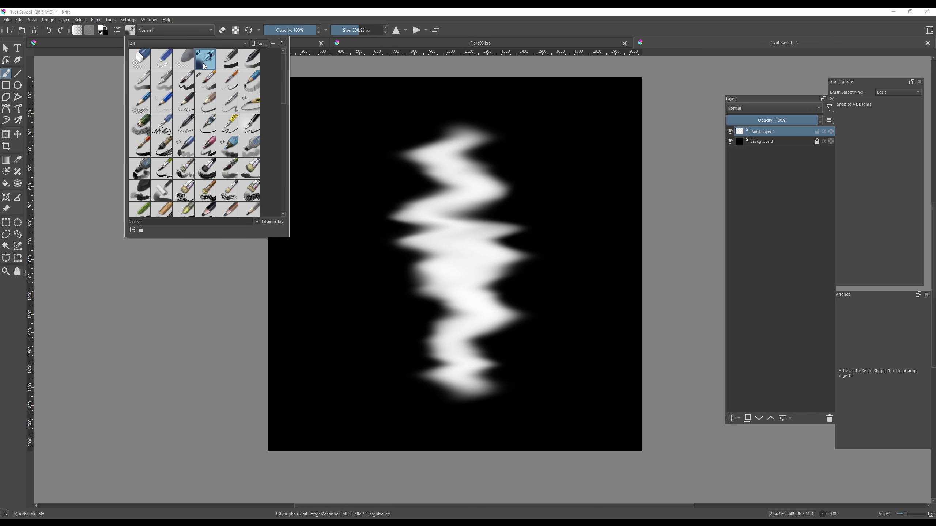
pyautogui.click(221, 31)
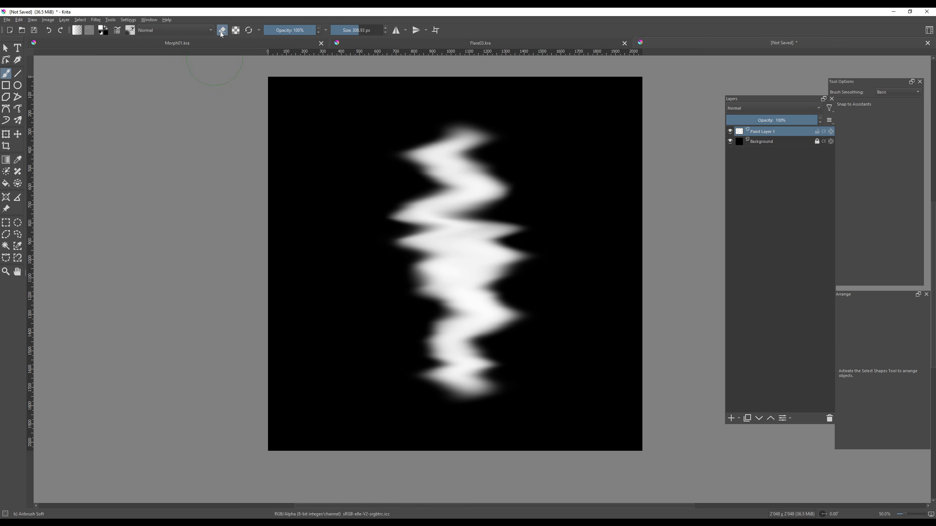
pyautogui.click(284, 34)
pyautogui.keyDown('shift'); pyautogui.moveTo(466, 191); pyautogui.dragTo(430, 192); pyautogui.keyUp('shift')
pyautogui.moveTo(458, 186); pyautogui.dragTo(422, 170)
pyautogui.moveTo(452, 213); pyautogui.dragTo(487, 211)
pyautogui.moveTo(446, 258)
pyautogui.mouseDown()
pyautogui.moveTo(447, 303)
pyautogui.moveTo(393, 355)
pyautogui.moveTo(479, 387)
pyautogui.mouseUp()
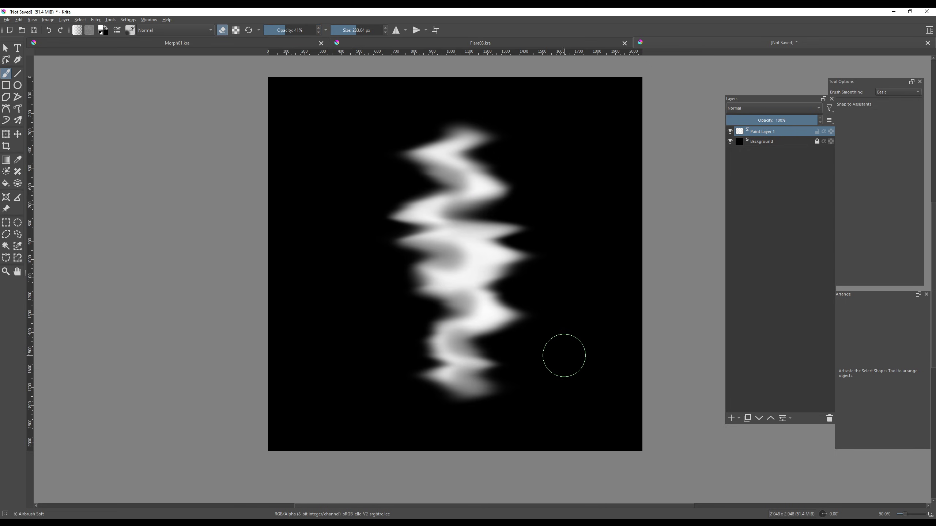
pyautogui.click(487, 281)
# Deepen the erased hollows and lower curves with the eraser at about 147 px, then soften the outer edges at about 252 px
pyautogui.moveTo(459, 212)
pyautogui.keyDown('shift'); pyautogui.mouseDown()
pyautogui.moveTo(418, 212)
pyautogui.moveTo(464, 178)
pyautogui.moveTo(445, 142)
pyautogui.moveTo(464, 241)
pyautogui.moveTo(360, 307)
pyautogui.mouseUp(); pyautogui.keyUp('shift')
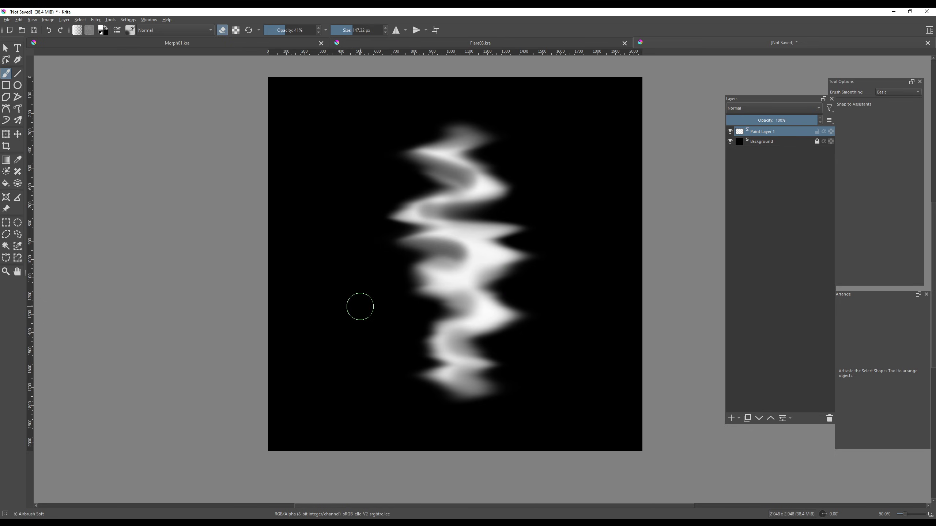
pyautogui.moveTo(449, 272)
pyautogui.mouseDown()
pyautogui.moveTo(426, 317)
pyautogui.moveTo(367, 342)
pyautogui.mouseUp()
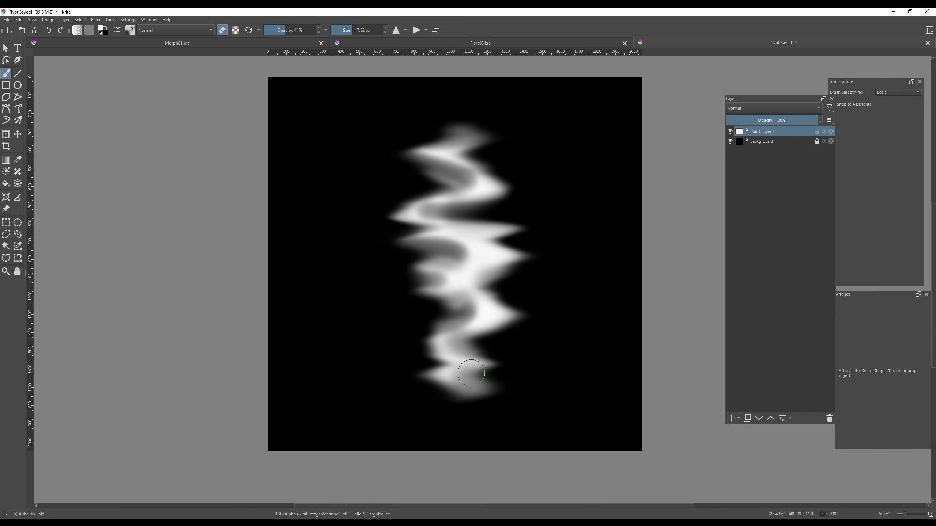
pyautogui.moveTo(471, 373); pyautogui.dragTo(552, 378)
pyautogui.moveTo(467, 349); pyautogui.dragTo(593, 355)
pyautogui.keyDown('shift'); pyautogui.moveTo(488, 242); pyautogui.dragTo(613, 258); pyautogui.keyUp('shift')
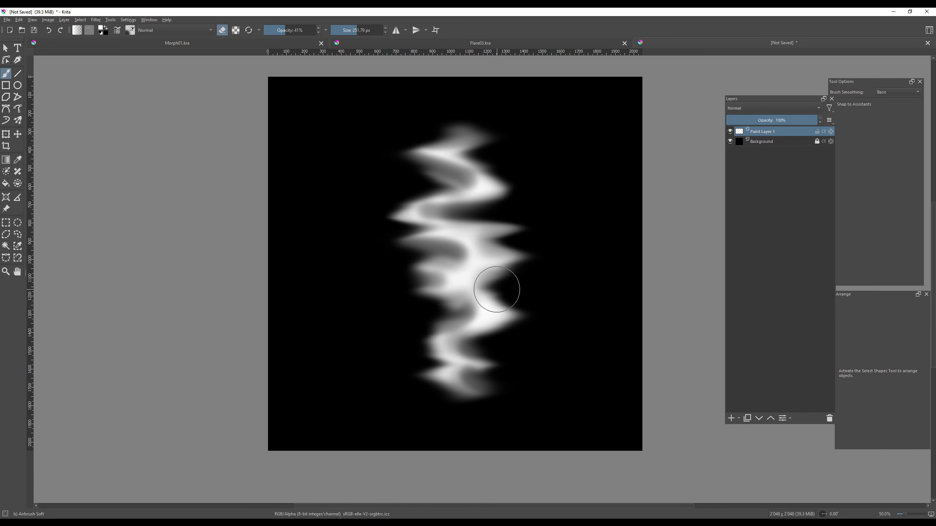
pyautogui.scroll(-1, 608, 348)
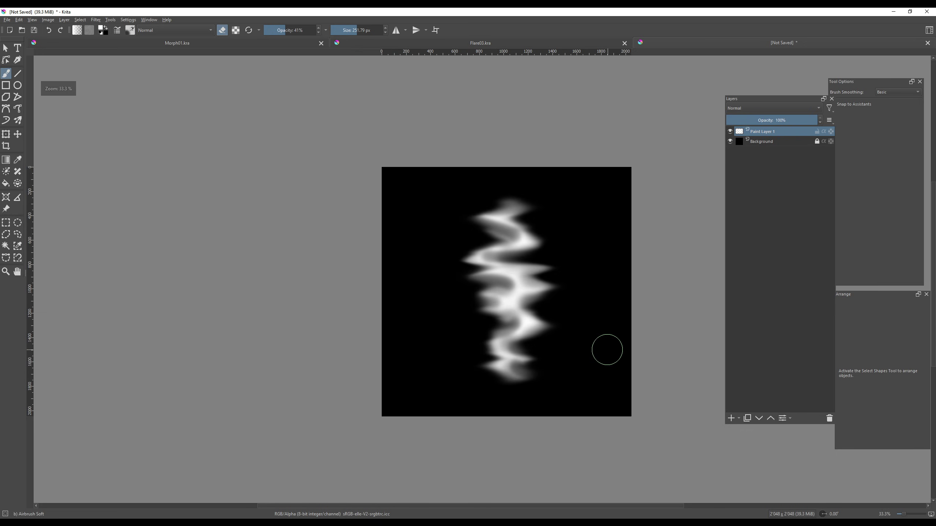
pyautogui.scroll(1, 603, 346)
pyautogui.moveTo(563, 314); pyautogui.dragTo(551, 329, button='middle')
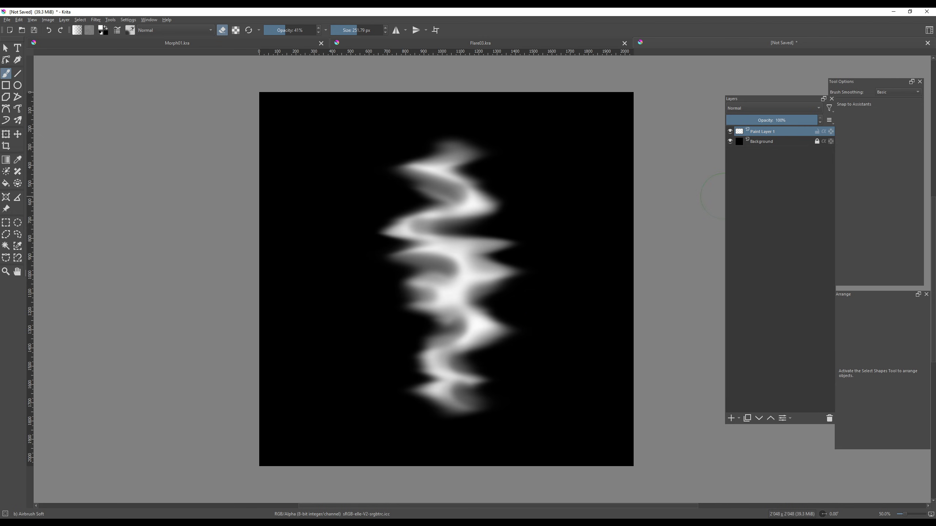
# Hide the Background layer and export the image as the PNG Morph05 into the Unity project's Textures folder
pyautogui.click(730, 142)
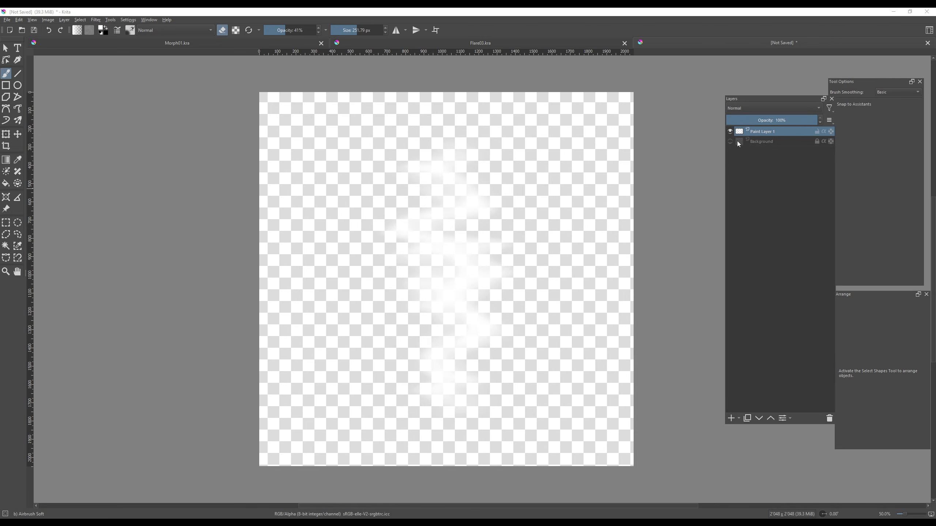
pyautogui.hotkey('ctrl', 'shift', 'e')
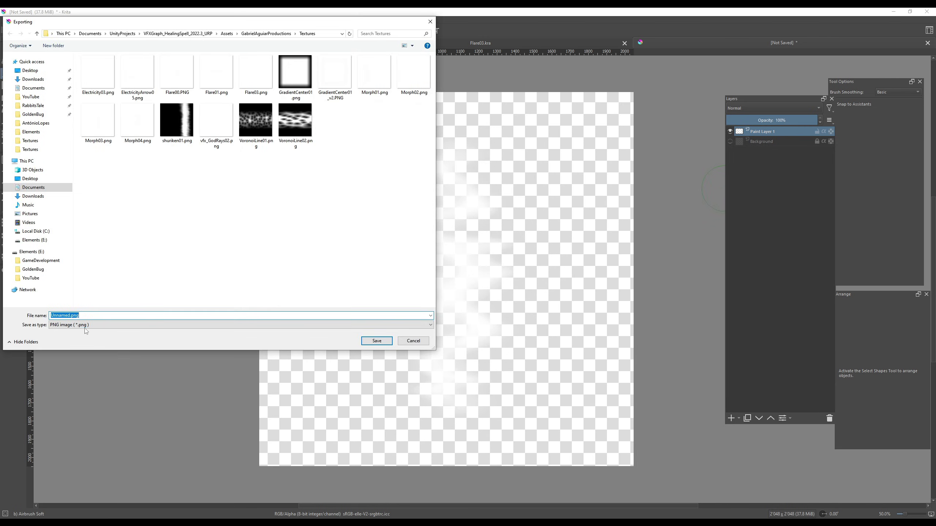
pyautogui.write('Morph05')
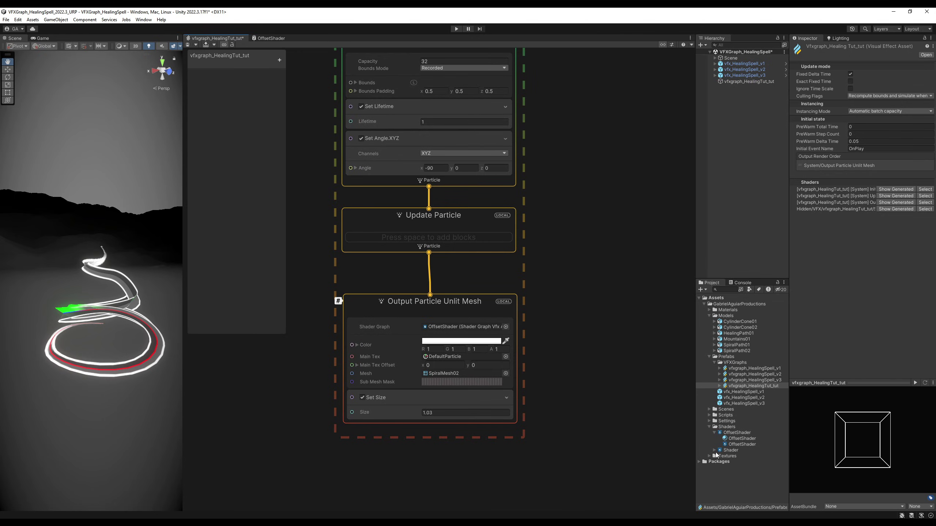
# In Unity, enable and apply Alpha Is Transparency for the Morph05 texture and assign it as the Output Particle Mesh's Main Tex
pyautogui.doubleClick(716, 456)
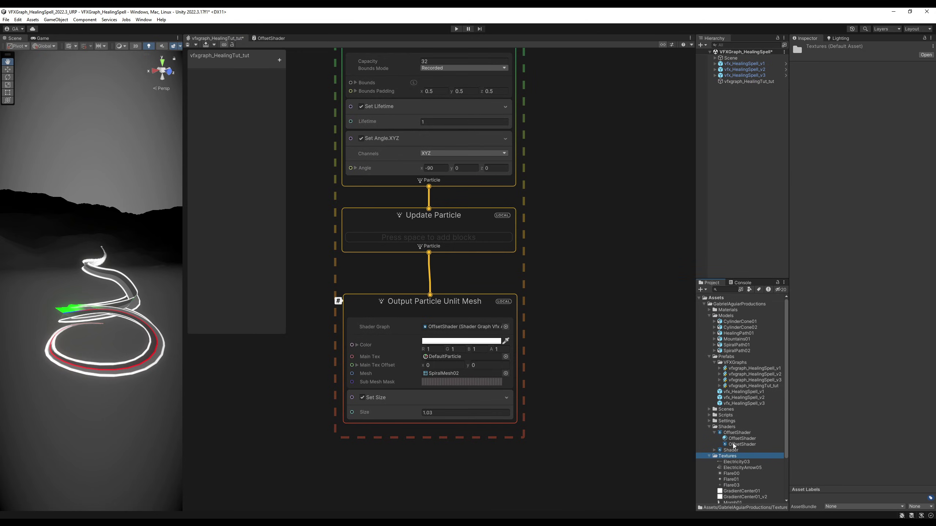
pyautogui.click(741, 473)
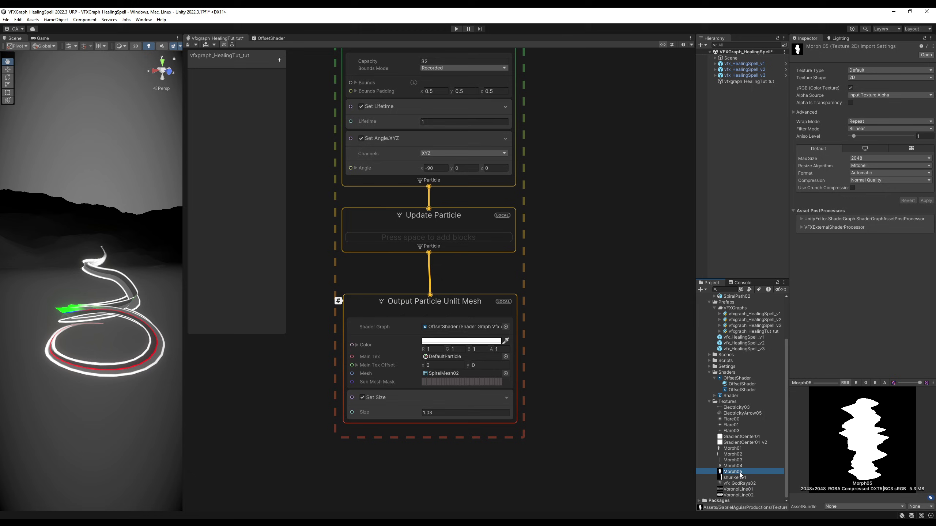
pyautogui.click(851, 102)
pyautogui.click(927, 201)
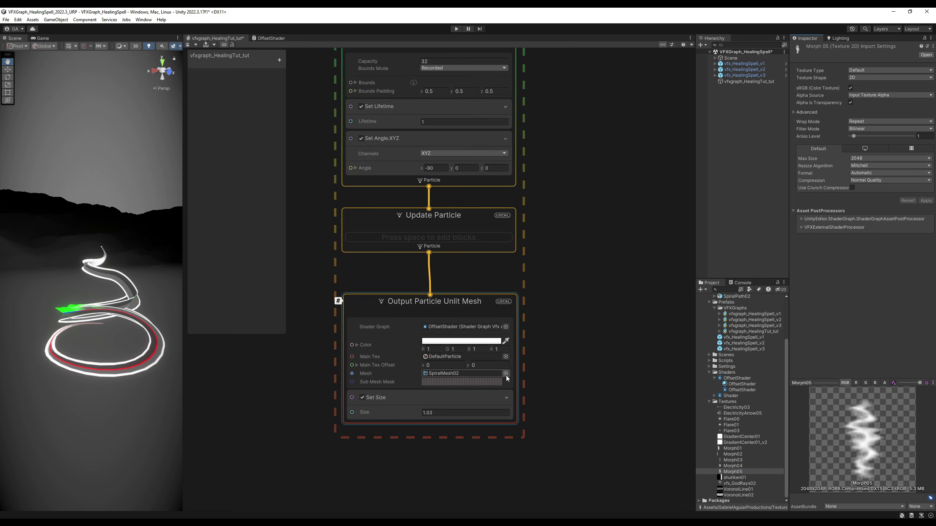
pyautogui.moveTo(737, 473); pyautogui.dragTo(449, 355)
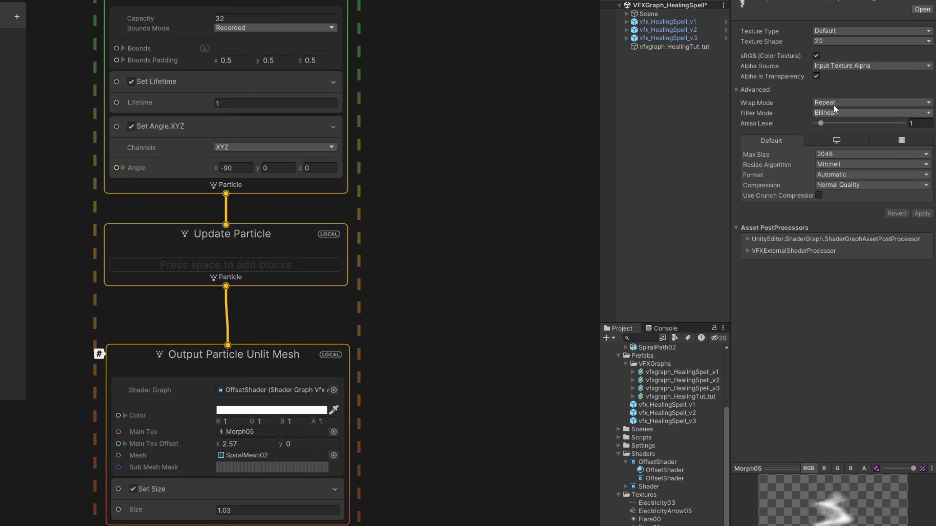
# Set the Morph05 texture's Wrap Mode to Clamp and apply the import settings
pyautogui.click(861, 121)
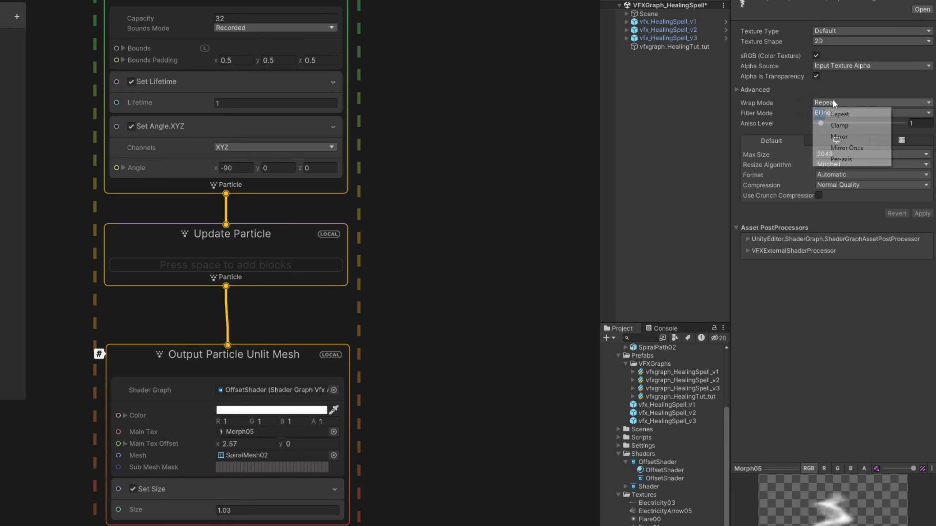
pyautogui.click(839, 126)
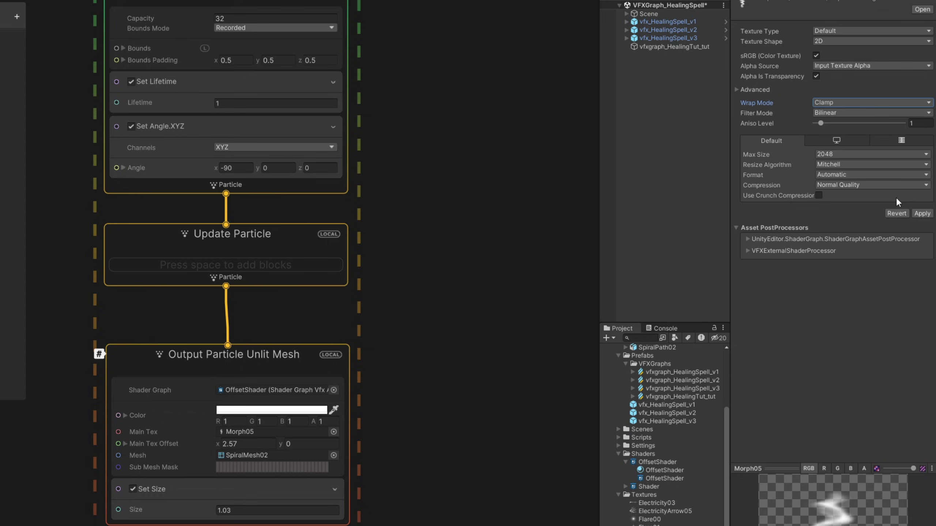
pyautogui.click(922, 213)
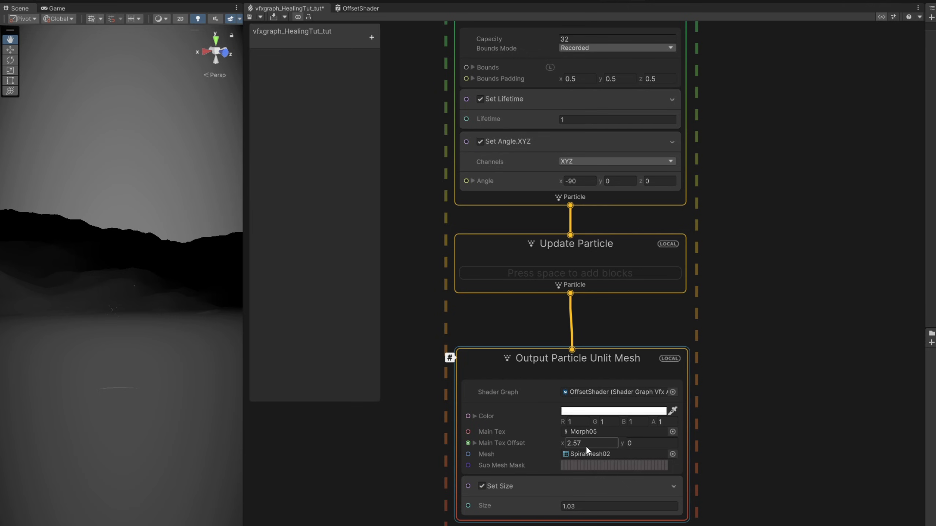
# Reset the Output Particle Mesh's Main Tex Offset X to 0 and scrub it to preview the clamped texture
pyautogui.doubleClick(242, 445)
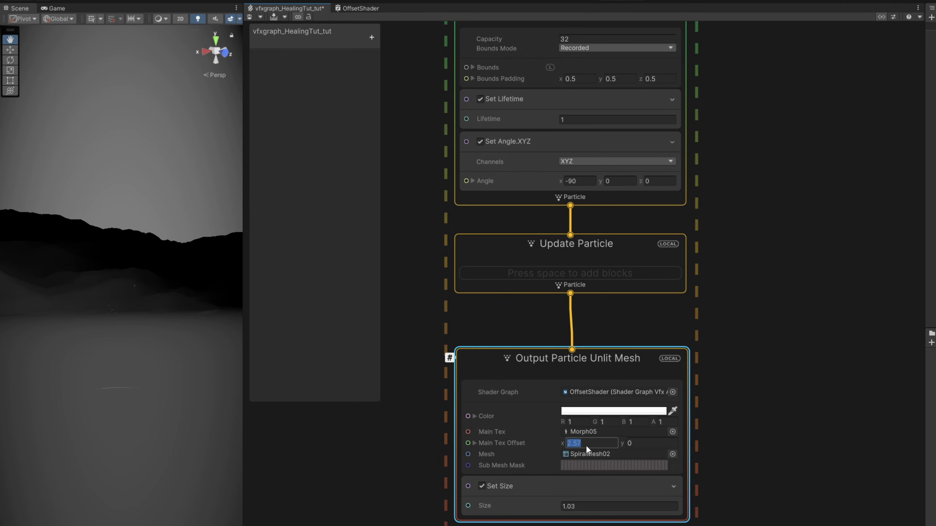
pyautogui.write('0')
pyautogui.moveTo(561, 445)
pyautogui.mouseDown()
pyautogui.moveTo(550, 446)
pyautogui.moveTo(575, 442)
pyautogui.moveTo(549, 445)
pyautogui.moveTo(567, 436)
pyautogui.mouseUp()
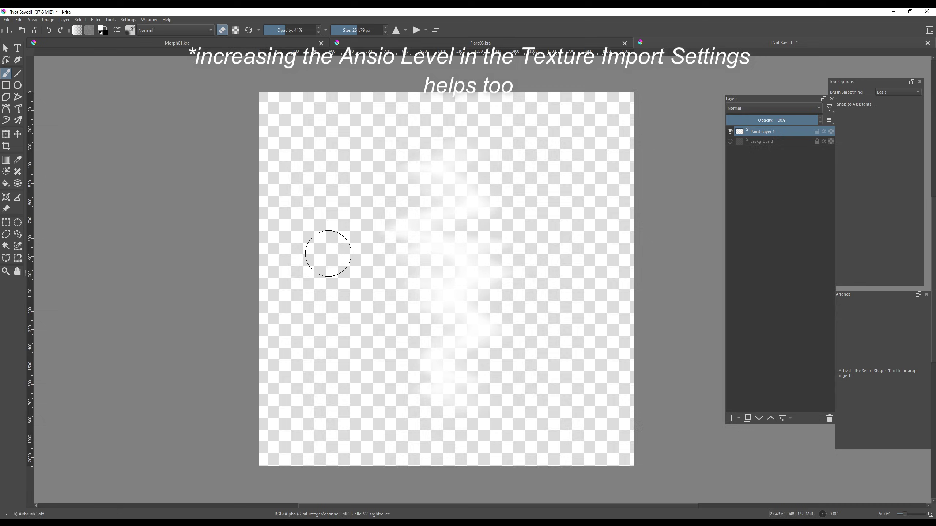
# In Krita, show the Background layer, scale Paint Layer 1's shape narrower and shorter with Transform, and hide the Background again
pyautogui.click(730, 142)
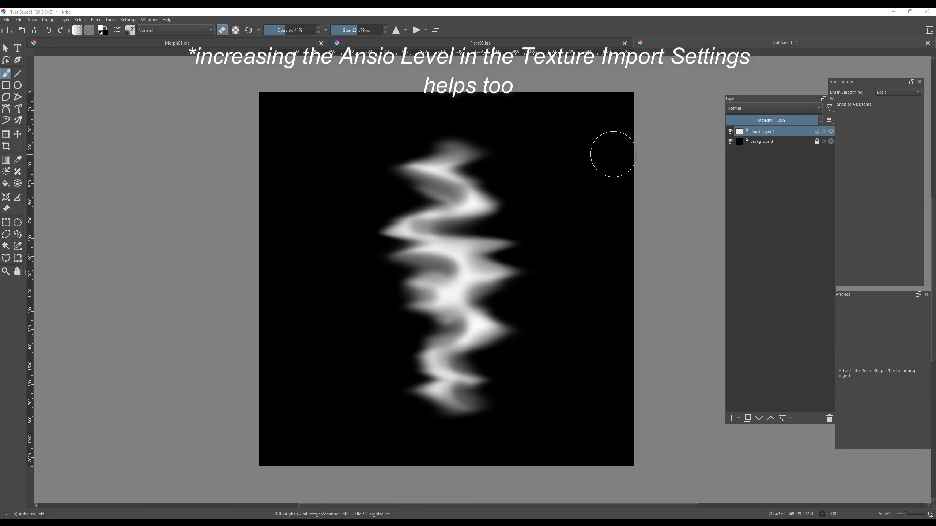
pyautogui.hotkey('ctrl', 't')
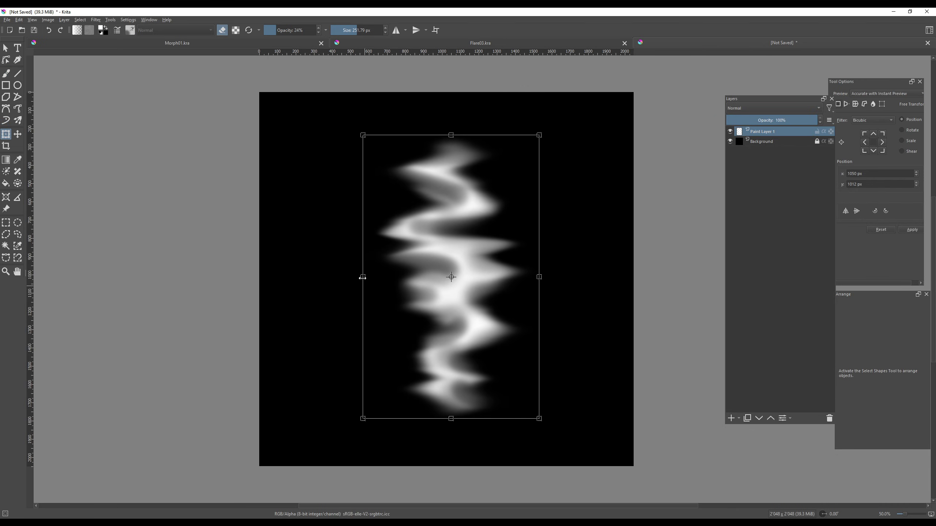
pyautogui.moveTo(363, 276); pyautogui.dragTo(377, 277)
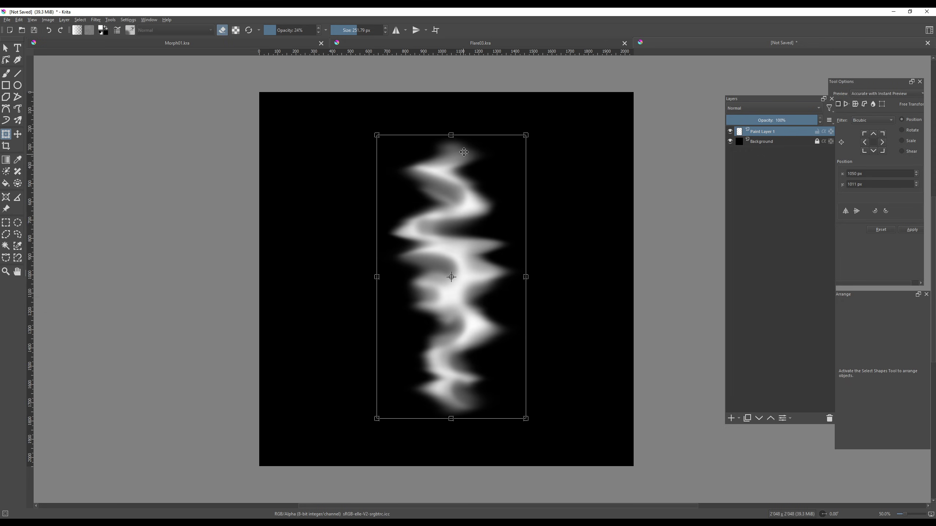
pyautogui.moveTo(452, 135); pyautogui.dragTo(452, 163)
pyautogui.click(730, 142)
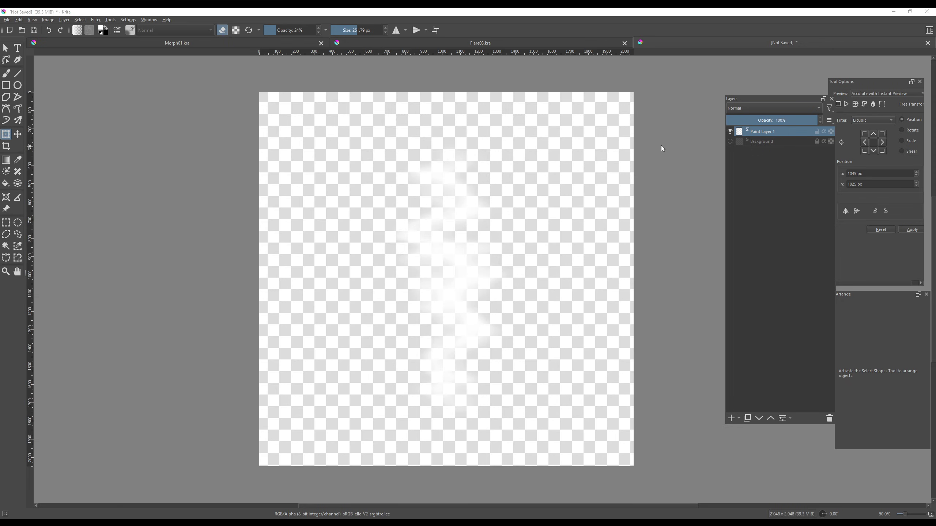
# Export the resized image as PNG over the existing Morph05.png in the Unity project's Textures folder
pyautogui.hotkey('ctrl', 'shift', 'e')
pyautogui.click(177, 123)
pyautogui.click(376, 342)
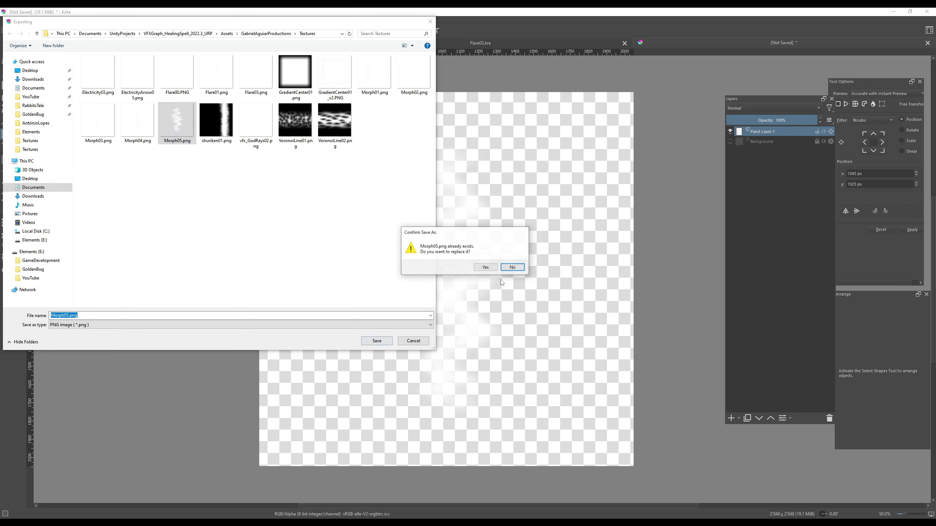
pyautogui.click(485, 265)
pyautogui.click(498, 324)
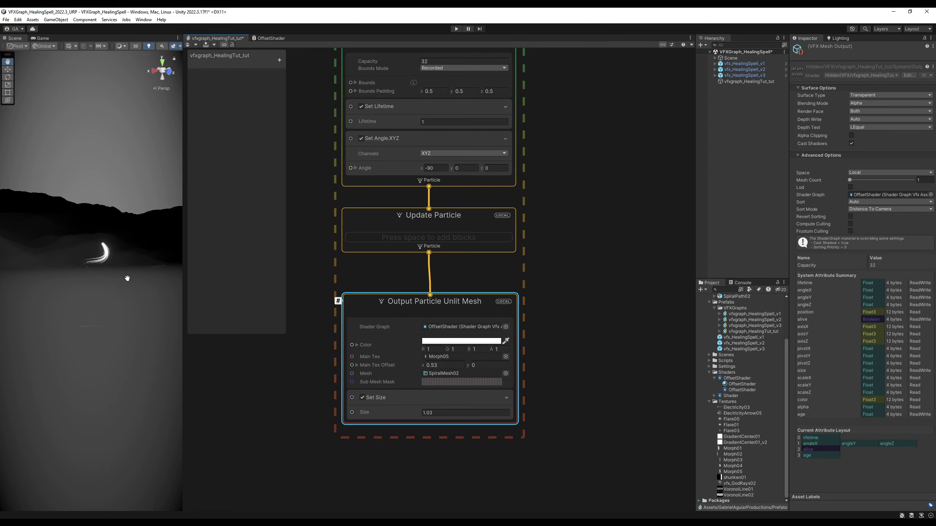
# In Unity, scrub Main Tex Offset X down to about -0.73 and up to 0.86 to check where the texture leaves the mesh
pyautogui.moveTo(424, 365); pyautogui.dragTo(410, 366)
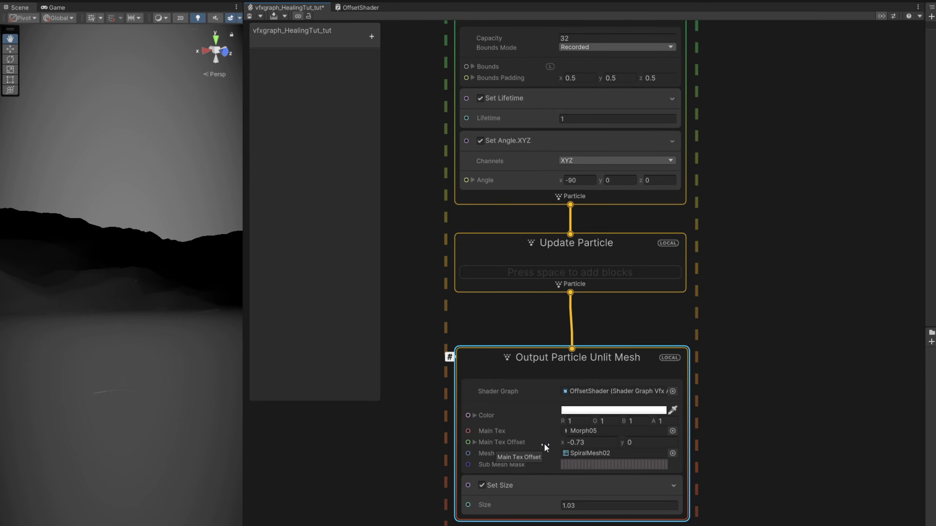
pyautogui.moveTo(544, 443); pyautogui.dragTo(569, 441)
pyautogui.click(598, 439)
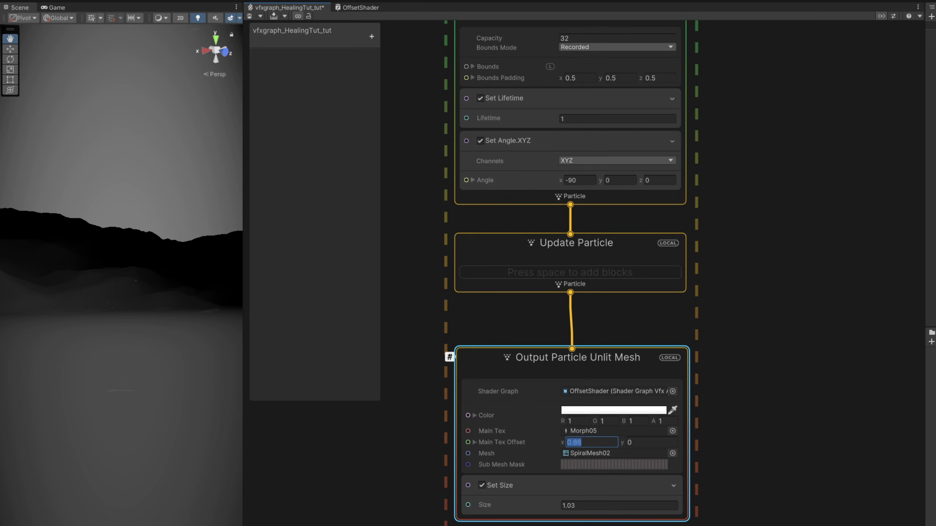
pyautogui.press('Return')
# Add a Sample Curve node in the empty graph area beside the Output Particle Mesh context
pyautogui.click(384, 511)
pyautogui.scroll(3, 455, 426)
pyautogui.moveTo(384, 511); pyautogui.dragTo(497, 426, button='middle')
pyautogui.scroll(-3, 496, 426)
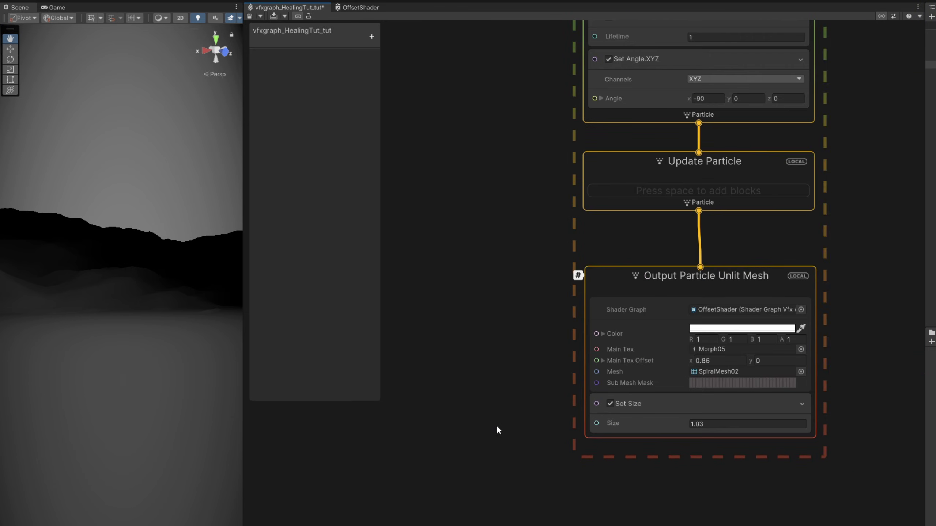
pyautogui.press('space')
pyautogui.write('sample')
pyautogui.press('Down')
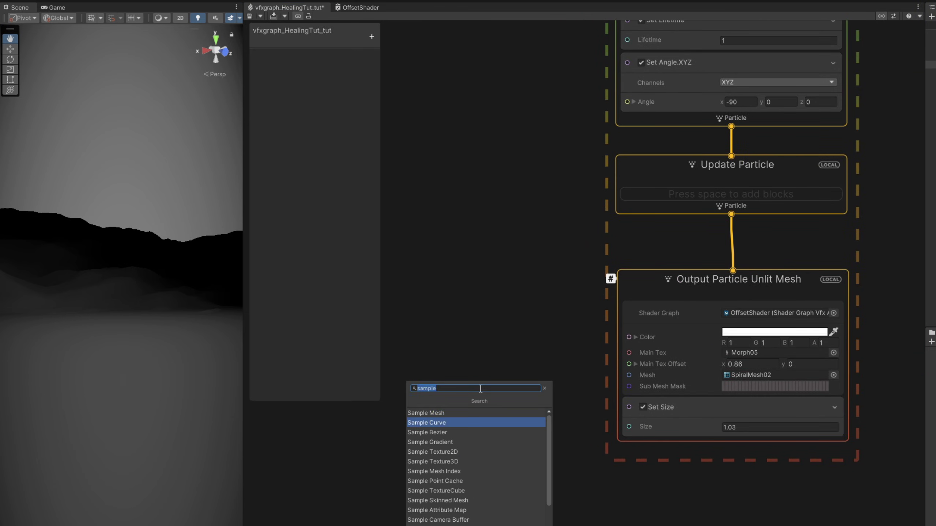
pyautogui.press('Return')
pyautogui.moveTo(513, 405); pyautogui.dragTo(430, 358)
pyautogui.moveTo(448, 360); pyautogui.dragTo(528, 357, button='middle')
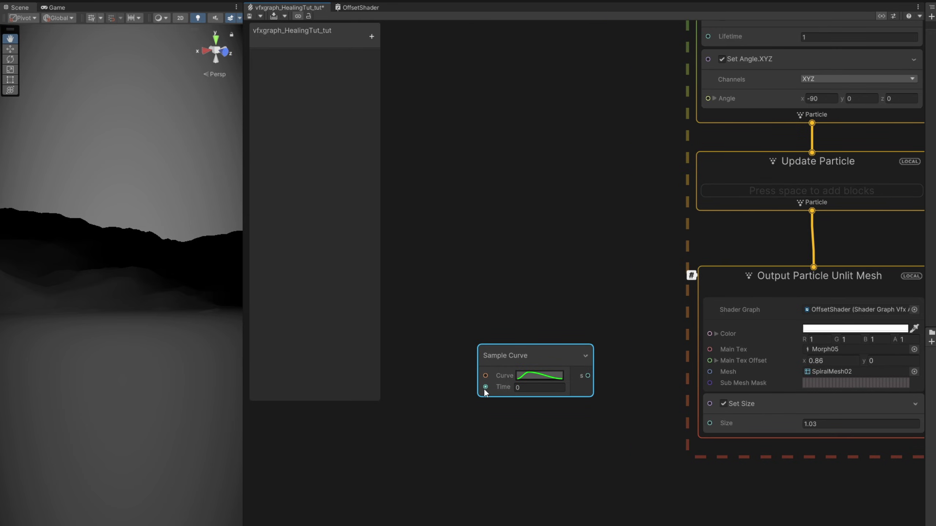
# Add an Age Over Lifetime [0..1] node and connect its output to the Sample Curve's Time input
pyautogui.click(428, 388)
pyautogui.press('space')
pyautogui.write('age')
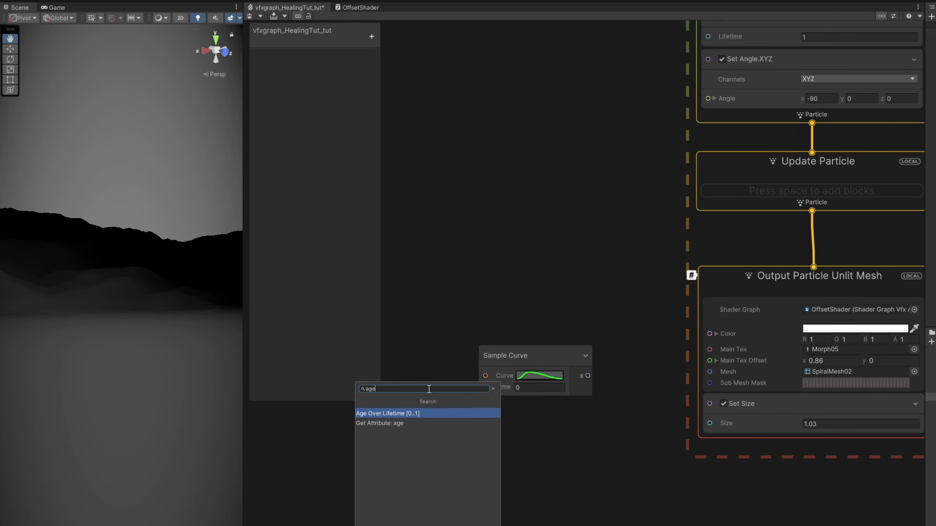
pyautogui.press('Return')
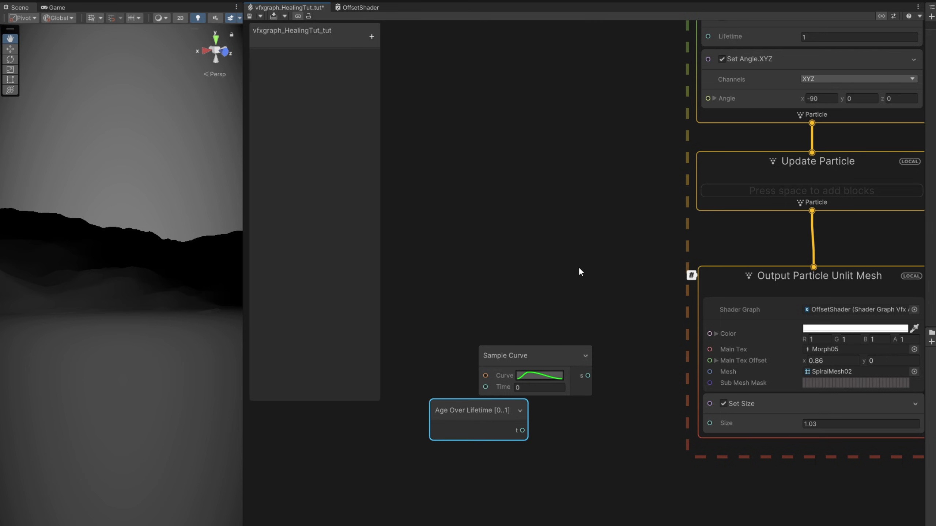
pyautogui.moveTo(579, 266); pyautogui.dragTo(518, 352, button='middle')
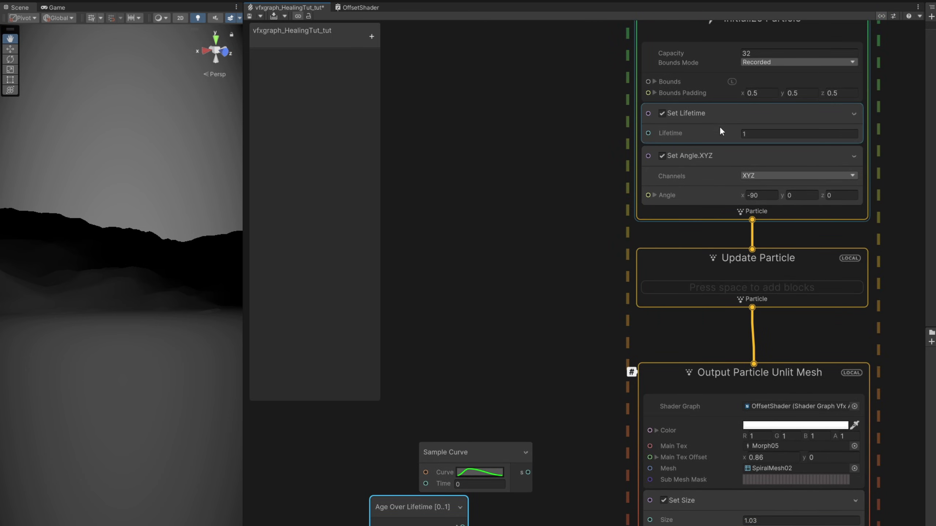
pyautogui.moveTo(492, 294); pyautogui.dragTo(622, 207, button='middle')
pyautogui.moveTo(529, 429); pyautogui.dragTo(443, 390)
pyautogui.moveTo(508, 399); pyautogui.dragTo(557, 397)
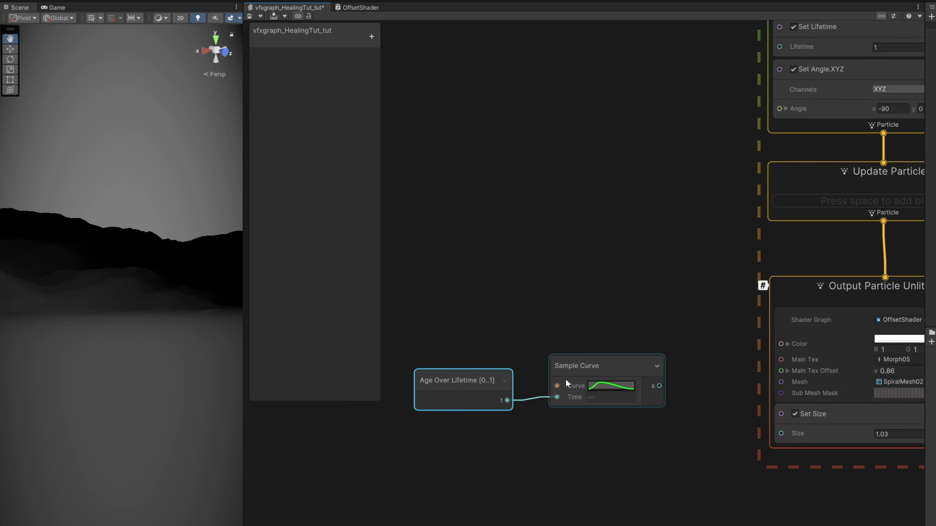
# Give the Sample Curve the ease-in preset rising from 0 to 1 and steepen its start tangent
pyautogui.moveTo(577, 325); pyautogui.dragTo(531, 338, button='middle')
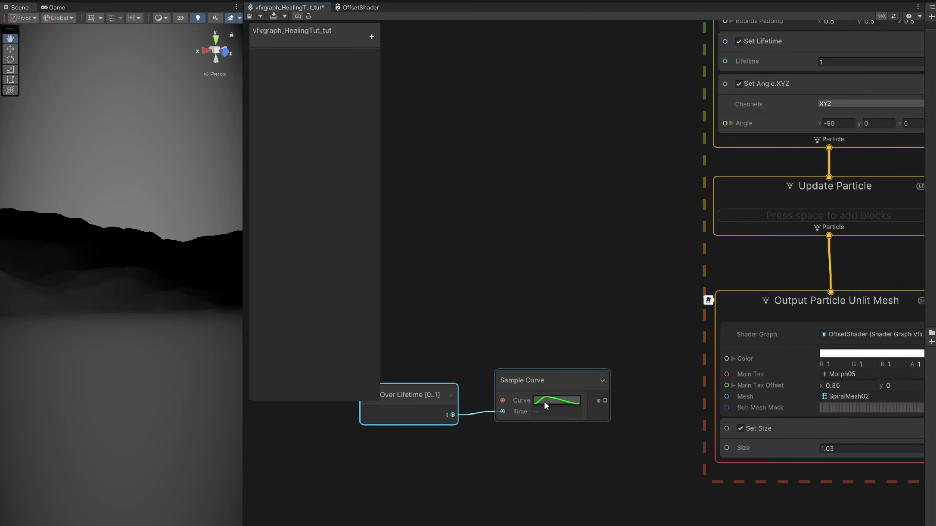
pyautogui.moveTo(789, 357); pyautogui.dragTo(655, 359, button='middle')
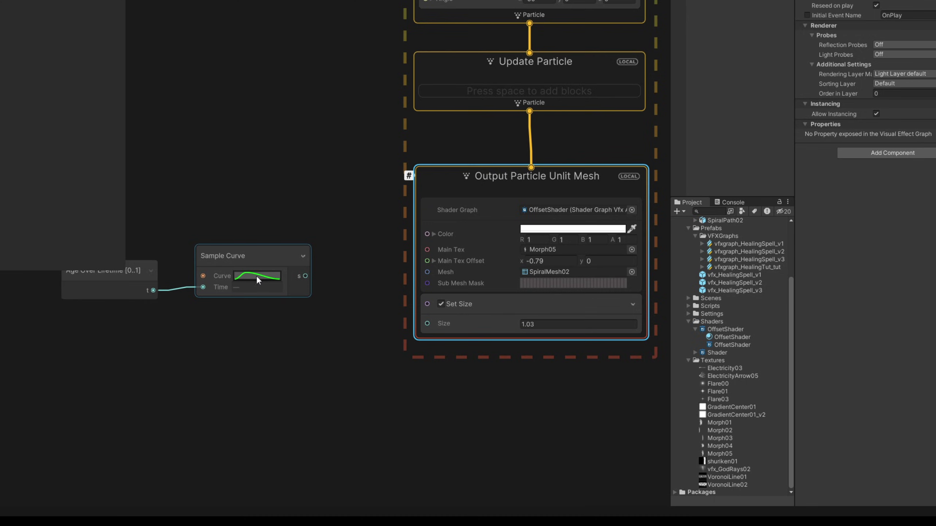
pyautogui.click(257, 280)
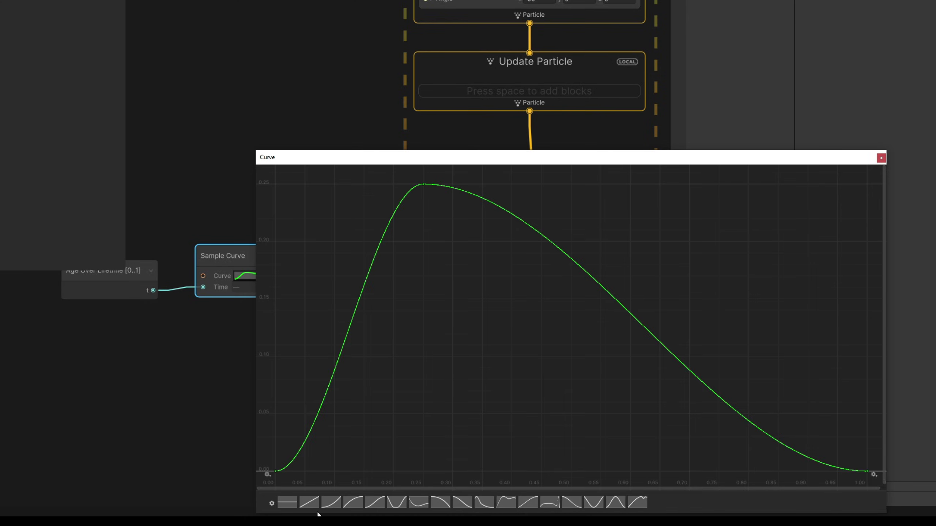
pyautogui.click(327, 504)
pyautogui.press('f')
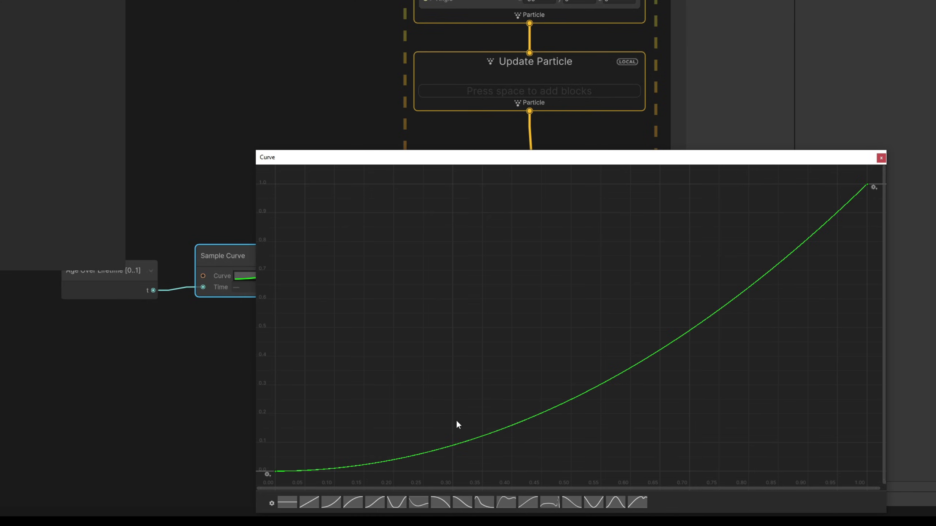
pyautogui.moveTo(298, 470); pyautogui.dragTo(324, 458)
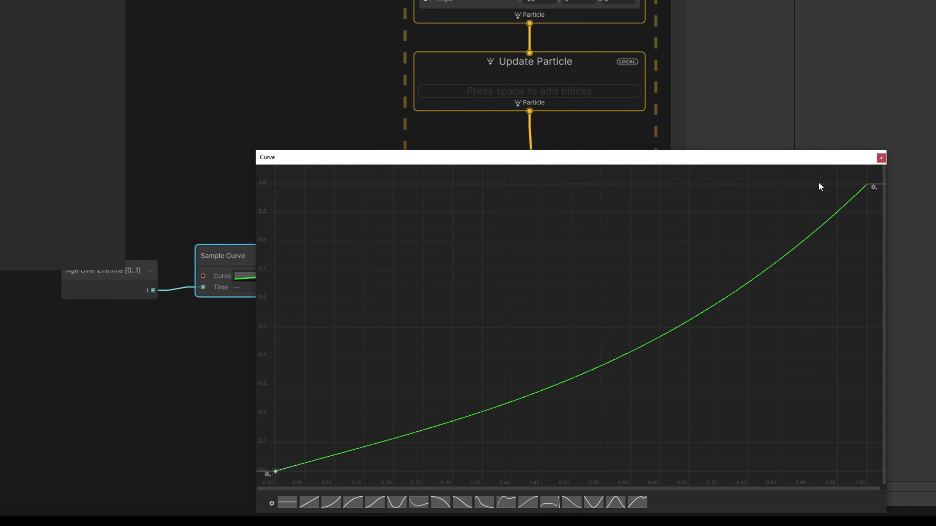
pyautogui.click(885, 158)
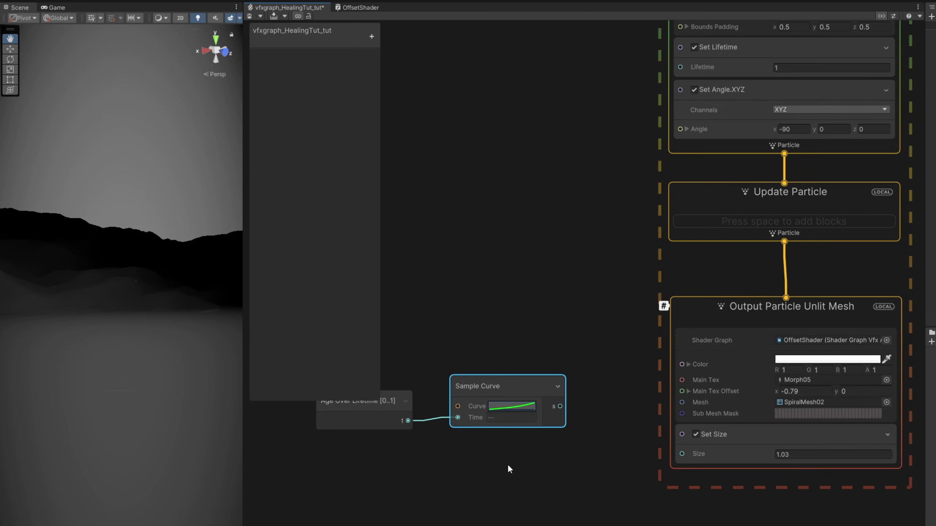
# Shift the curve nodes away from the output context, expand Main Tex Offset, and connect the Sample Curve output to its X
pyautogui.moveTo(508, 464); pyautogui.dragTo(398, 413)
pyautogui.moveTo(494, 383); pyautogui.dragTo(412, 393)
pyautogui.click(649, 369)
pyautogui.click(689, 391)
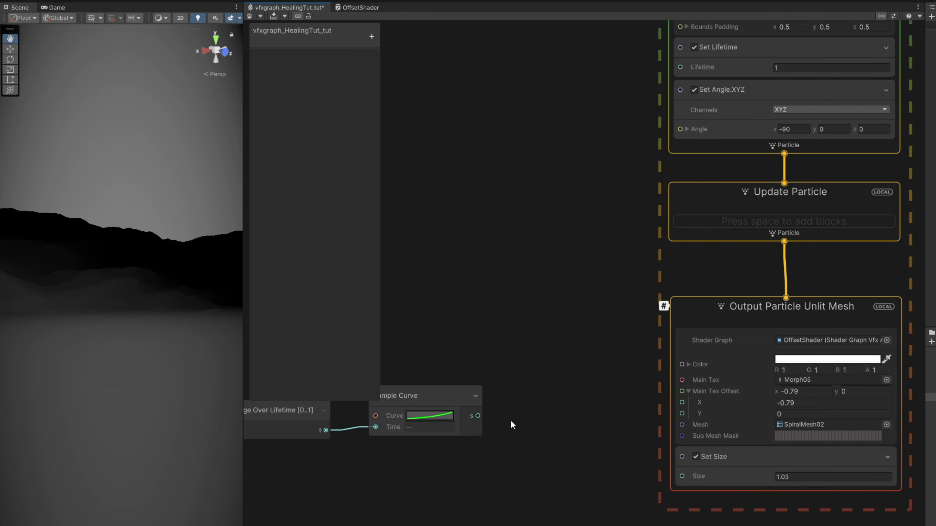
pyautogui.moveTo(478, 415); pyautogui.dragTo(682, 402)
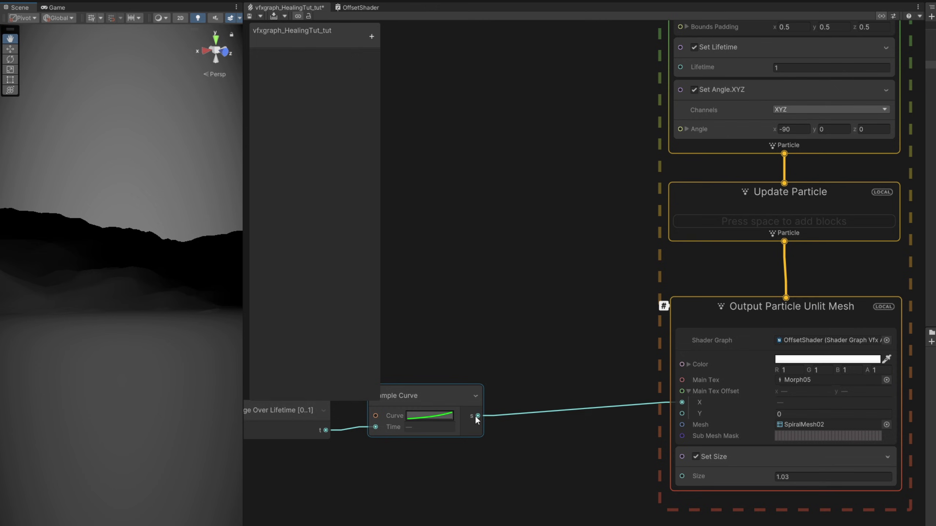
# Insert a Remap node between the Sample Curve output and the Main Tex Offset X input
pyautogui.moveTo(478, 416); pyautogui.dragTo(516, 390)
pyautogui.write('rema')
pyautogui.press('Return')
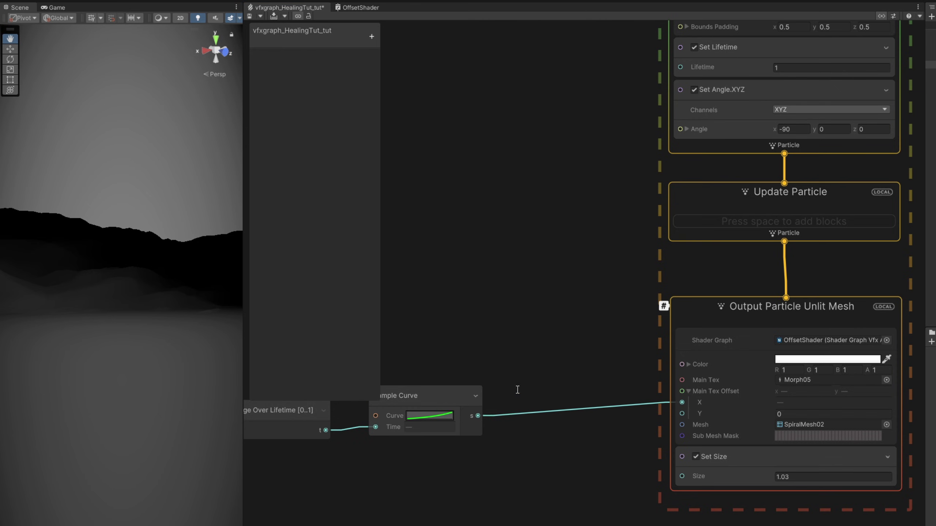
pyautogui.moveTo(554, 362); pyautogui.dragTo(551, 374)
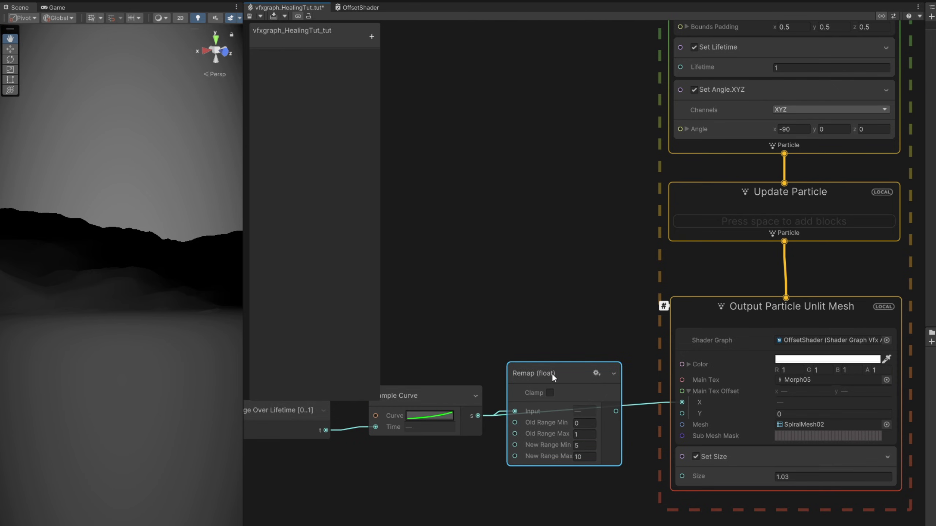
pyautogui.moveTo(614, 411); pyautogui.dragTo(682, 402)
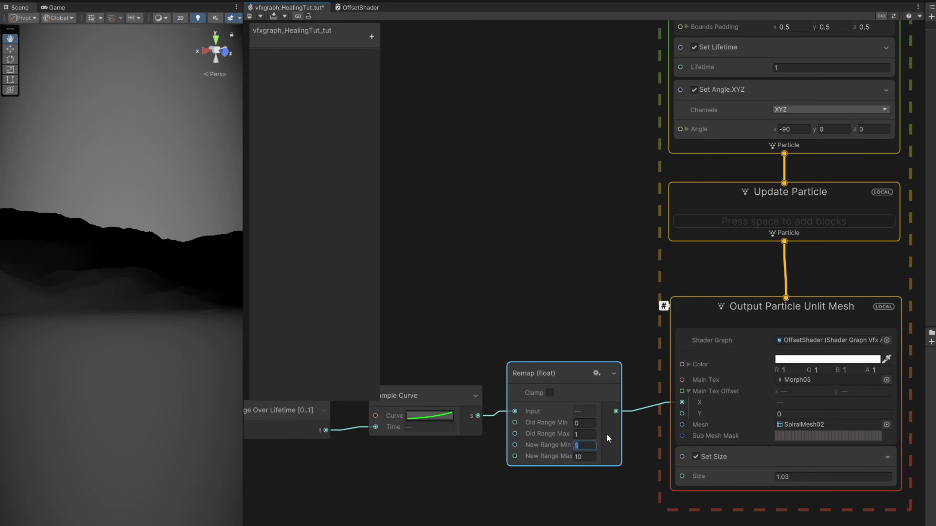
# Disconnect the Remap node from Main Tex Offset X and set its New Range Min to -0.8
pyautogui.click(648, 407)
pyautogui.press('Delete')
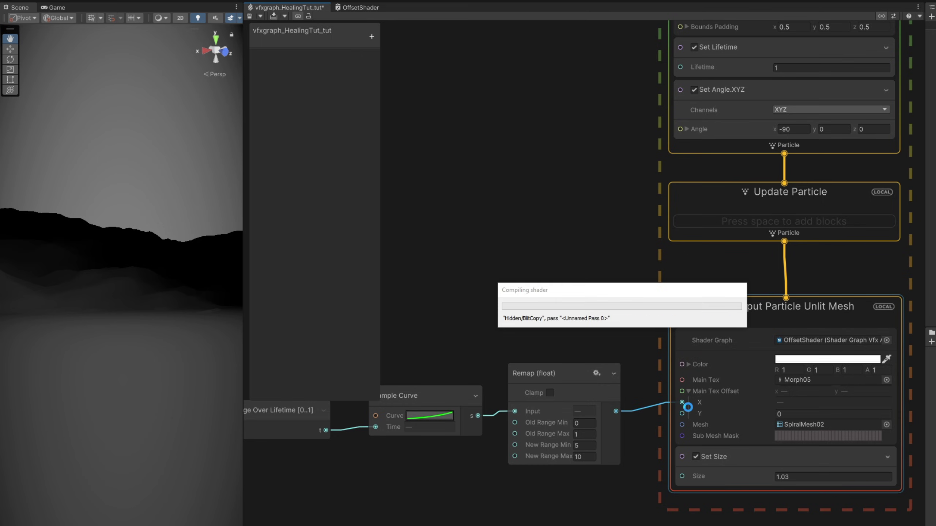
pyautogui.click(578, 448)
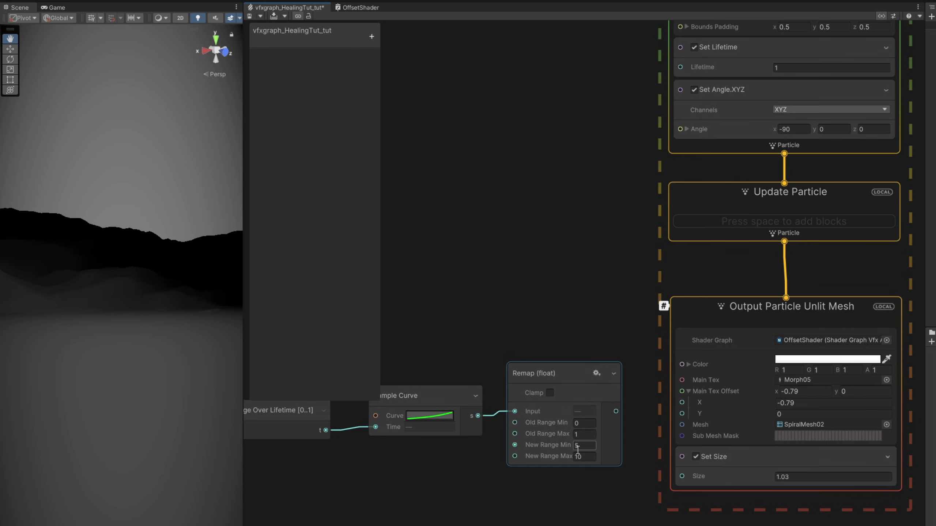
pyautogui.click(578, 448)
pyautogui.write('-0.8')
# Set the Remap node's New Range Max to 0.8 and reconnect its output to the Main Tex Offset X input
pyautogui.click(688, 406)
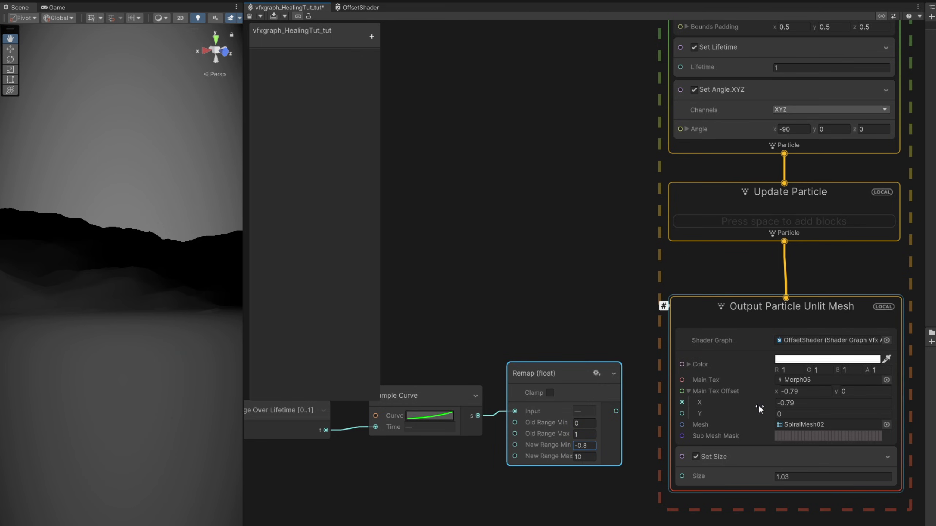
pyautogui.moveTo(786, 405); pyautogui.dragTo(791, 403)
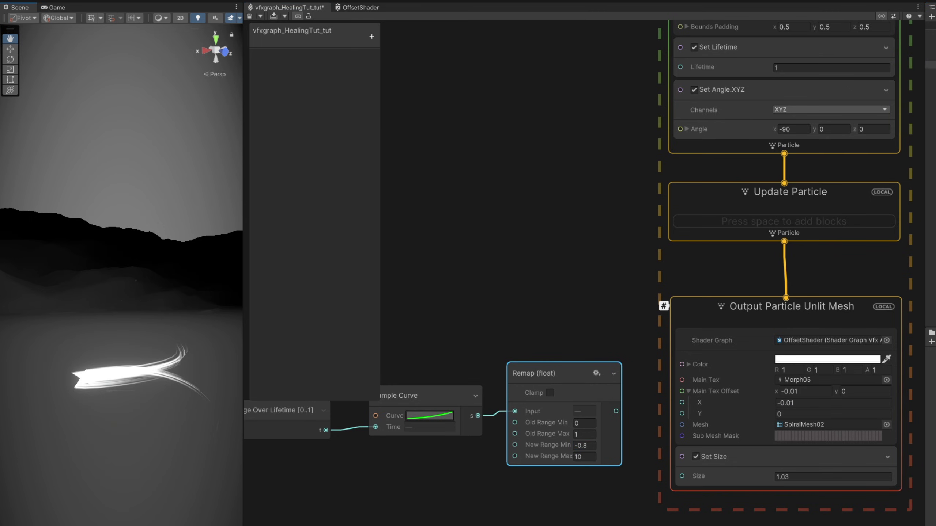
pyautogui.moveTo(775, 402)
pyautogui.mouseDown()
pyautogui.moveTo(760, 402)
pyautogui.moveTo(793, 401)
pyautogui.mouseUp()
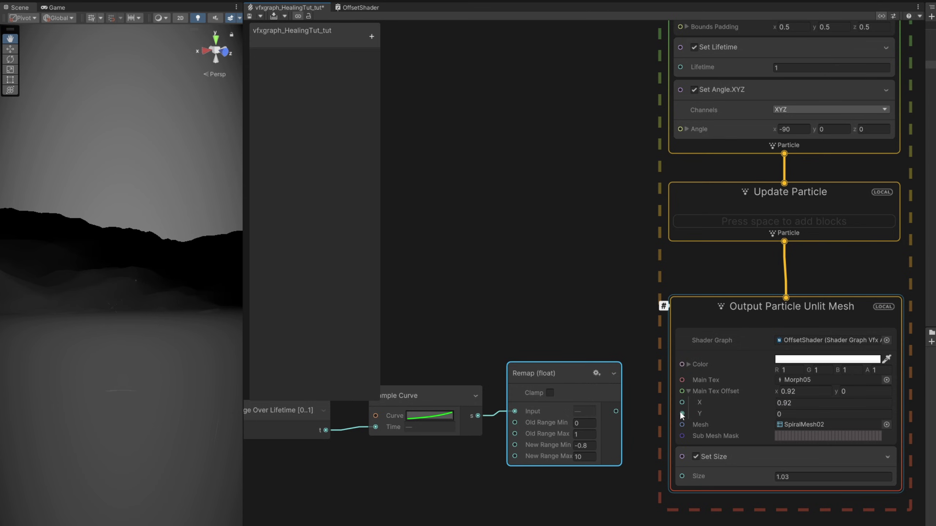
pyautogui.moveTo(616, 411); pyautogui.dragTo(682, 402)
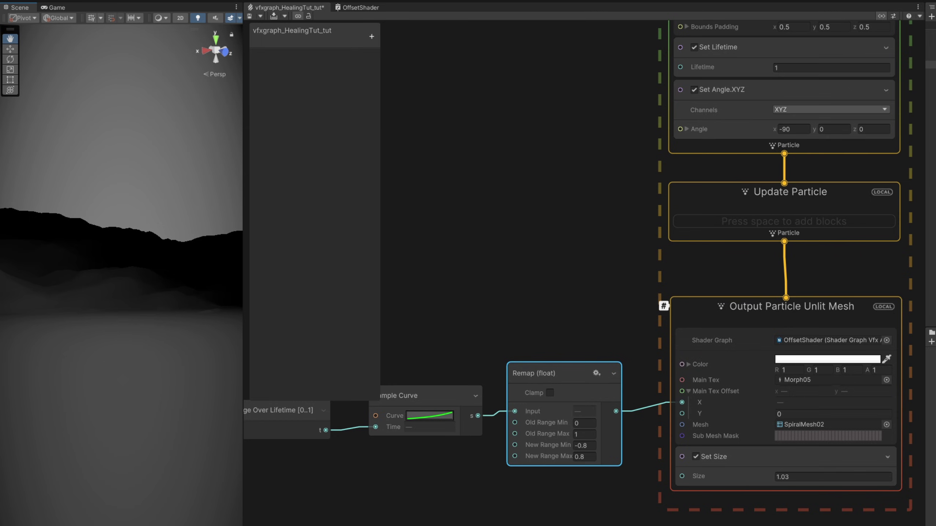
# Save the VFX graph and check the remapped texture animation in the Scene view
pyautogui.keyDown('alt'); pyautogui.moveTo(159, 478); pyautogui.dragTo(100, 419); pyautogui.keyUp('alt')
pyautogui.moveTo(166, 478); pyautogui.dragTo(130, 441, button='right')
pyautogui.moveTo(146, 520); pyautogui.dragTo(159, 483, button='right')
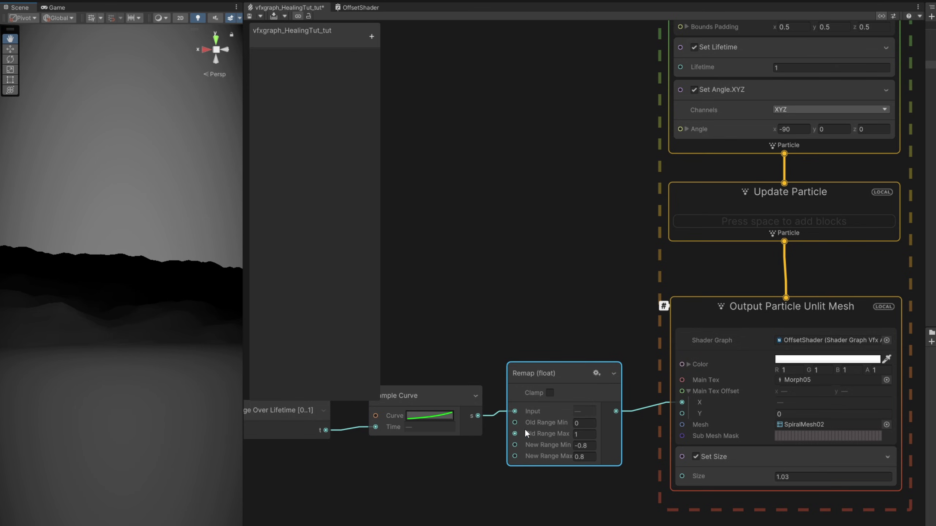
pyautogui.click(250, 16)
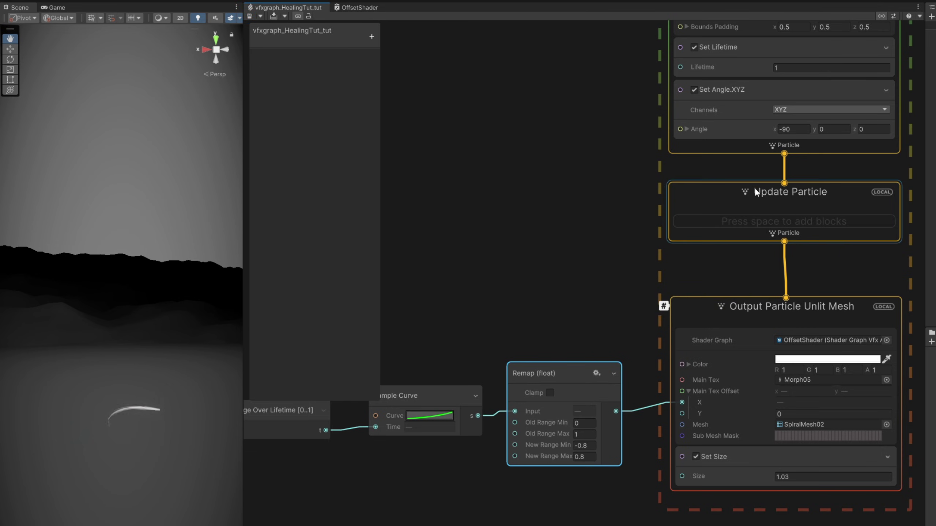
# Set the Output Particle Unlit Mesh color to an HDR green with hue 109, saturation 82, value 96 and intensity 1.4
pyautogui.click(815, 308)
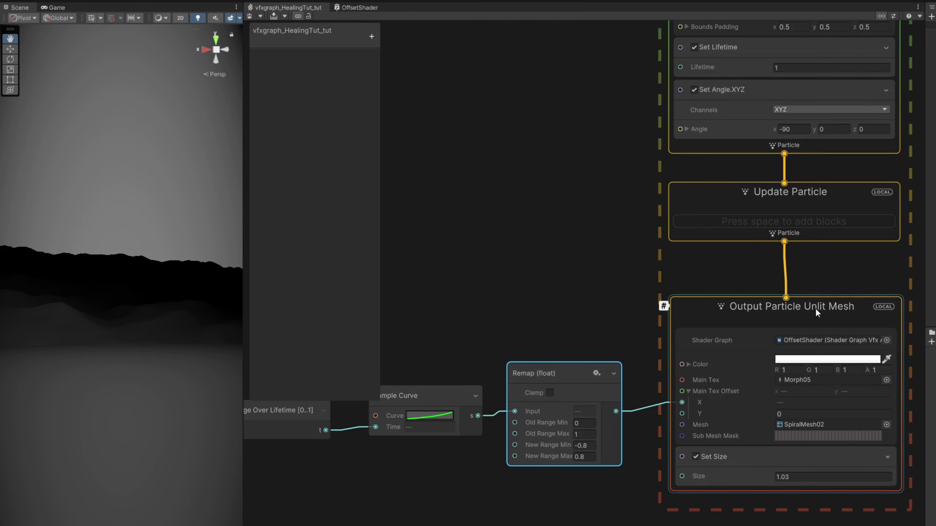
pyautogui.moveTo(789, 357); pyautogui.dragTo(705, 363, button='middle')
pyautogui.click(705, 366)
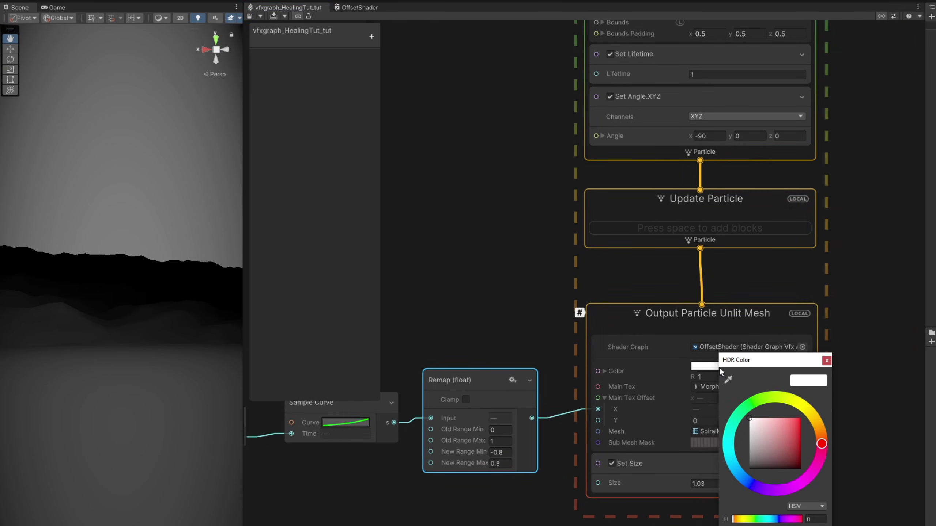
pyautogui.moveTo(742, 350); pyautogui.dragTo(481, 203)
pyautogui.click(503, 247)
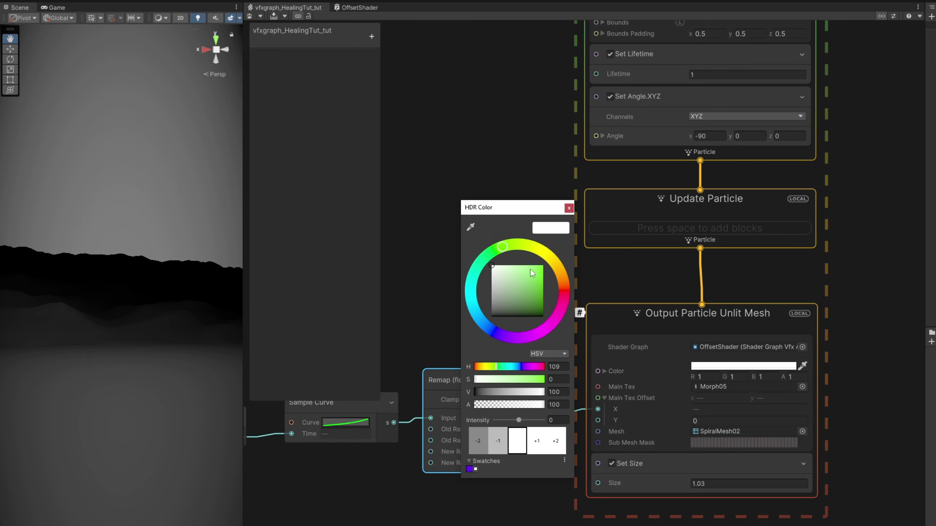
pyautogui.click(534, 267)
pyautogui.moveTo(518, 420); pyautogui.dragTo(522, 420)
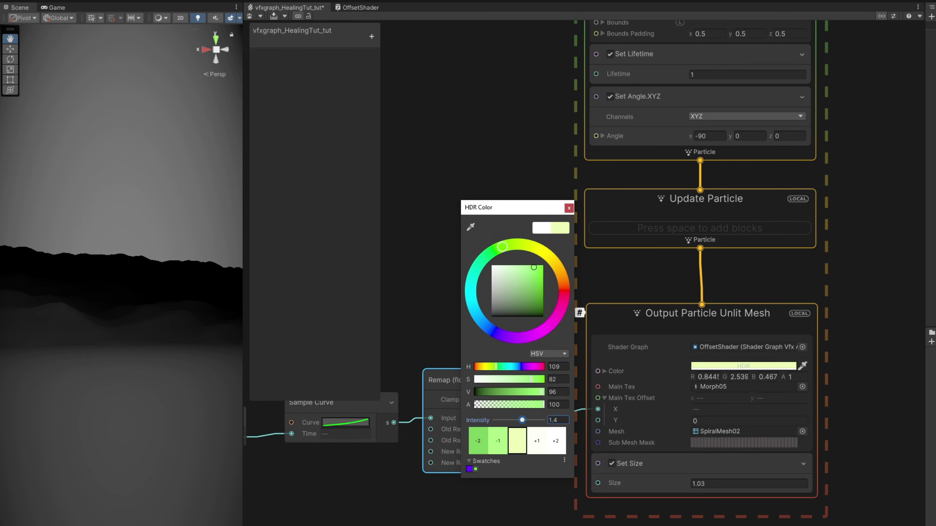
pyautogui.click(644, 281)
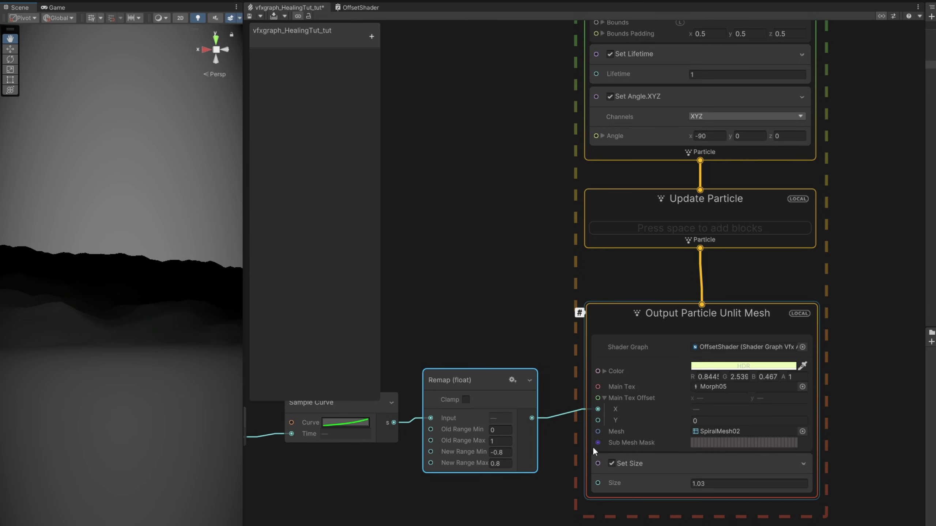
# Set the Count of the Single Burst block in the Spawn context to 2
pyautogui.moveTo(549, 268); pyautogui.dragTo(538, 305, button='middle')
pyautogui.moveTo(550, 365); pyautogui.dragTo(542, 469, button='middle')
pyautogui.scroll(1, 717, 131)
pyautogui.click(714, 129)
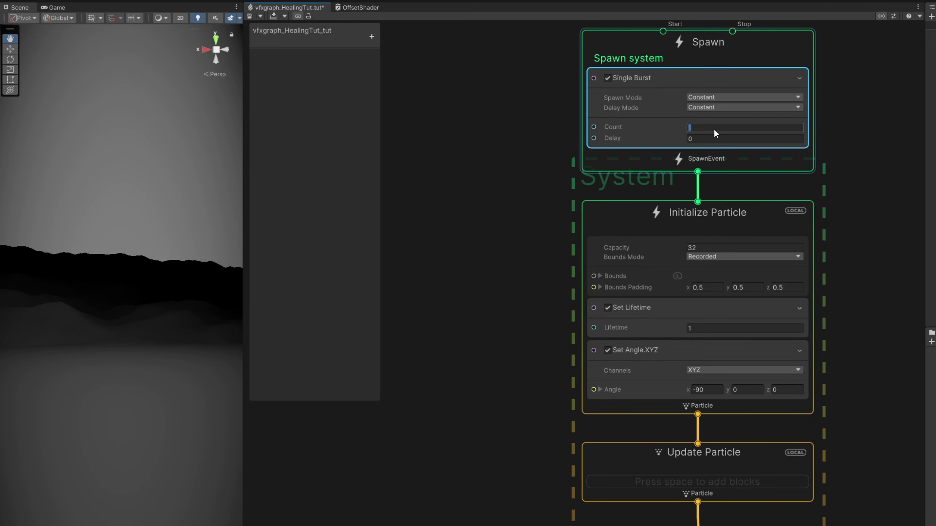
pyautogui.write('2')
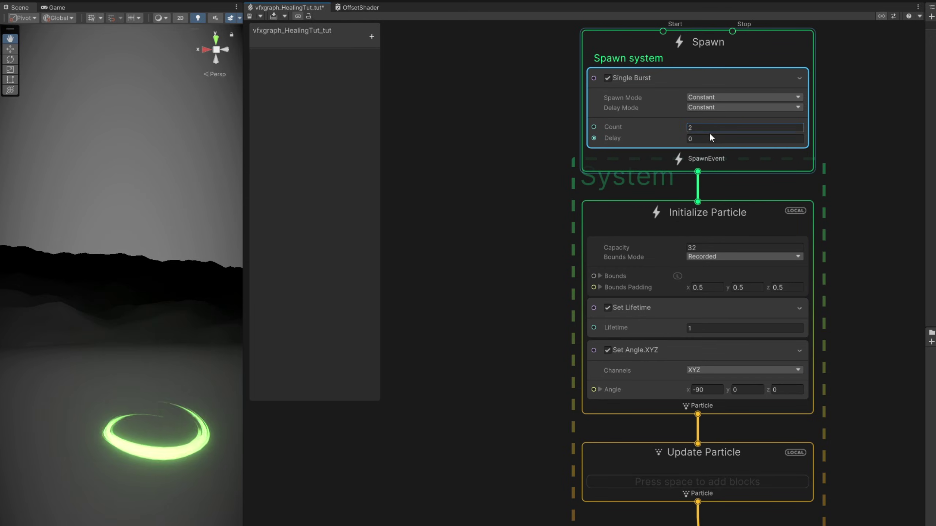
# Expand the Angle property of Set Angle.XYZ into its separate X, Y and Z inputs
pyautogui.scroll(2, 449, 353)
pyautogui.moveTo(449, 353); pyautogui.dragTo(541, 316, button='middle')
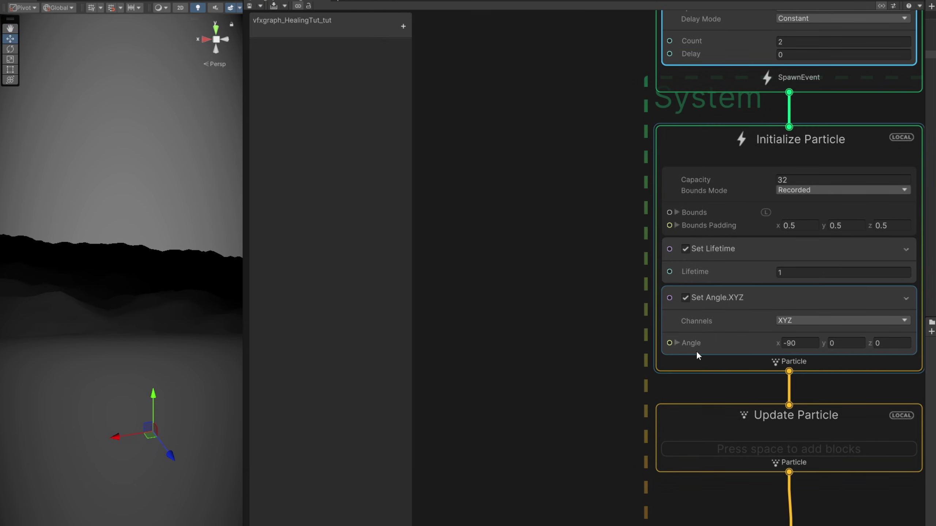
pyautogui.click(679, 344)
pyautogui.moveTo(647, 349); pyautogui.dragTo(603, 319, button='middle')
pyautogui.scroll(1, 603, 319)
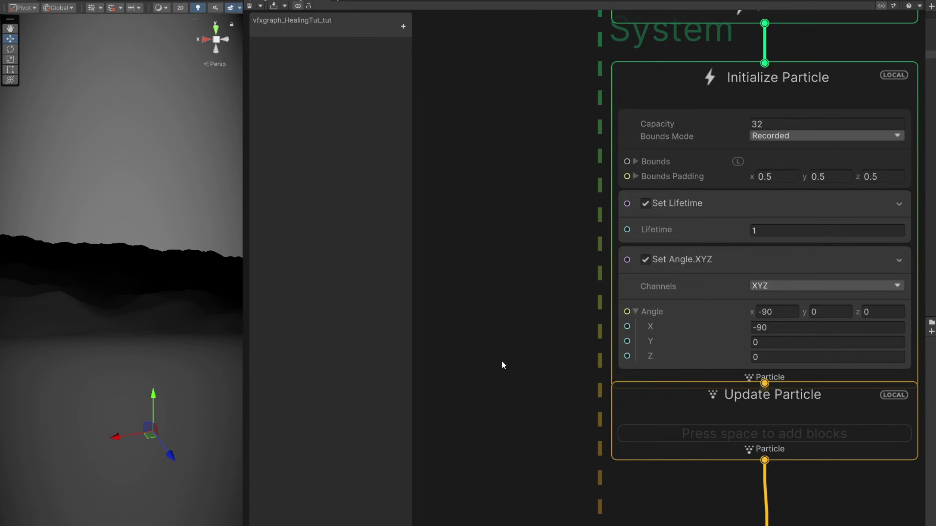
# Add a Branch node beside the Initialize Particle context with True 0 and False 180
pyautogui.moveTo(502, 360); pyautogui.dragTo(643, 337, button='middle')
pyautogui.scroll(-1, 614, 350)
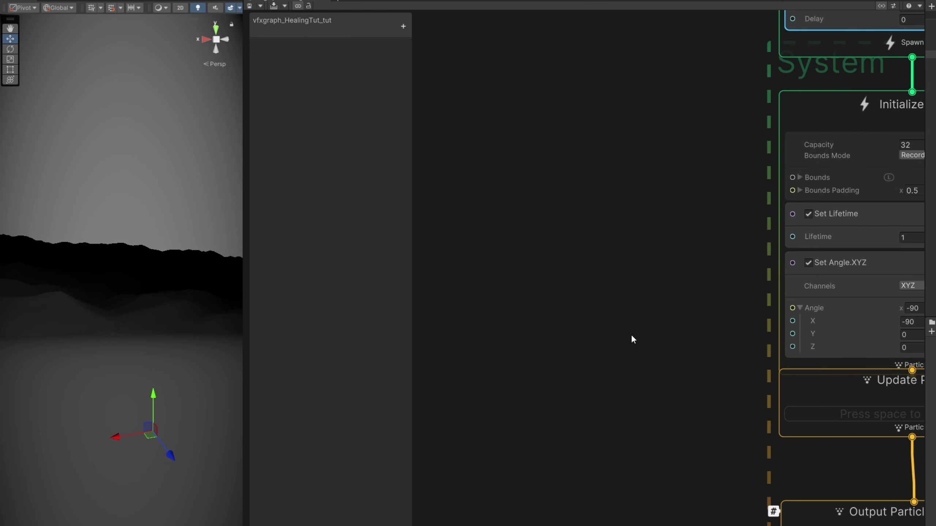
pyautogui.press('space')
pyautogui.write('branch')
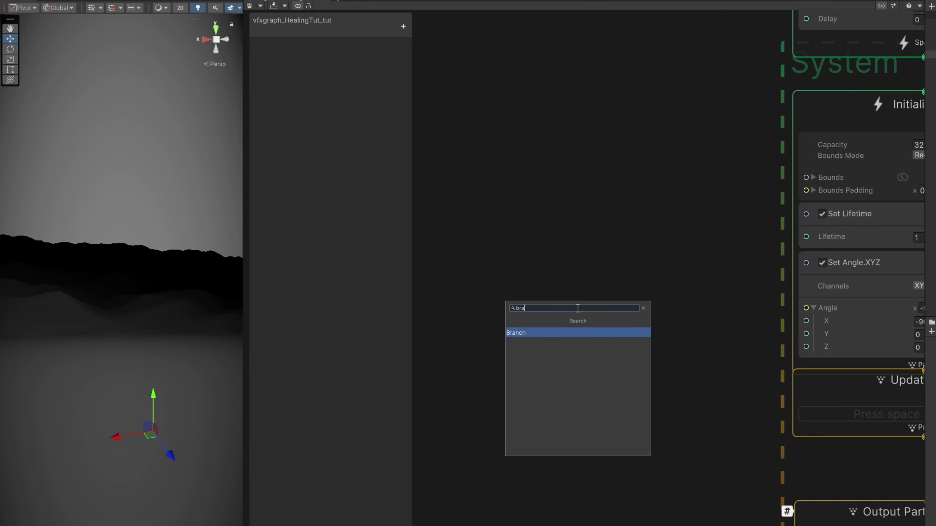
pyautogui.press('Return')
pyautogui.click(618, 317)
pyautogui.moveTo(625, 328); pyautogui.dragTo(635, 287)
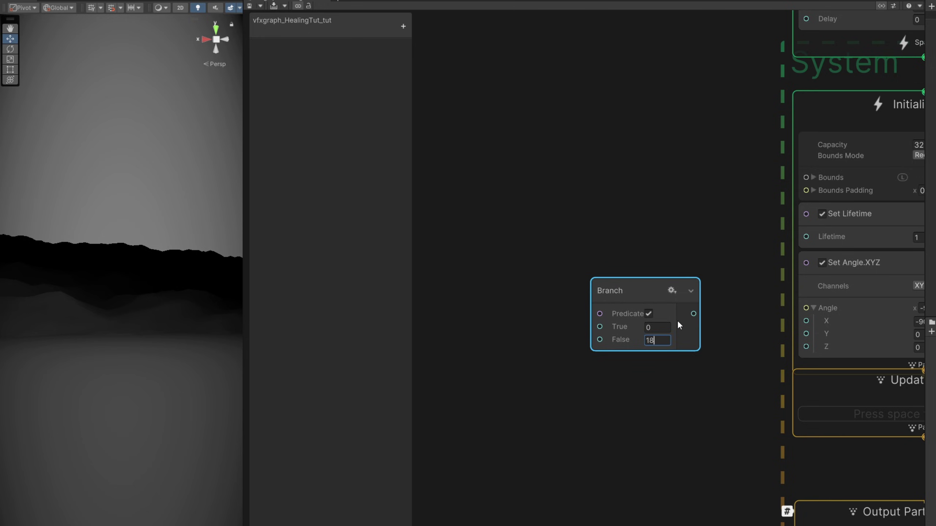
# Add a Get Attribute: spawnIndex node and place it well before the Branch node
pyautogui.moveTo(455, 233); pyautogui.dragTo(712, 213, button='middle')
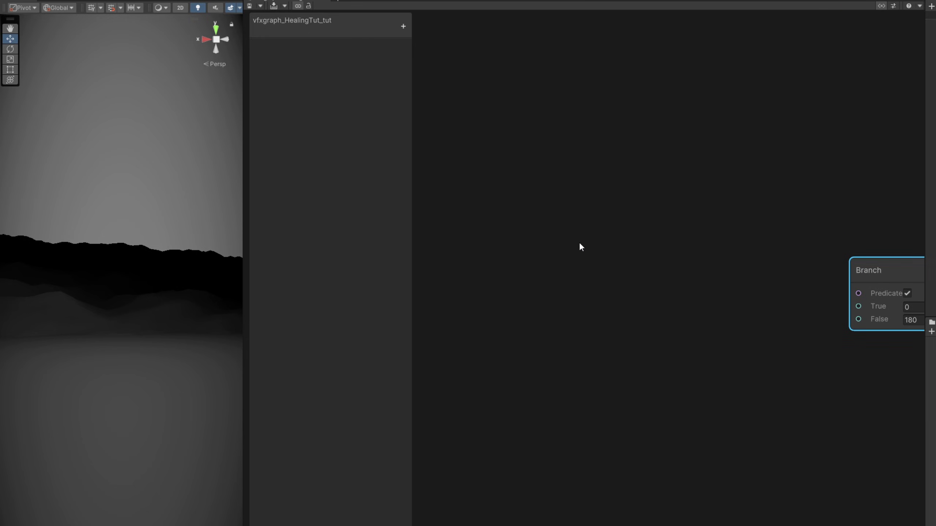
pyautogui.press('space')
pyautogui.write('get att')
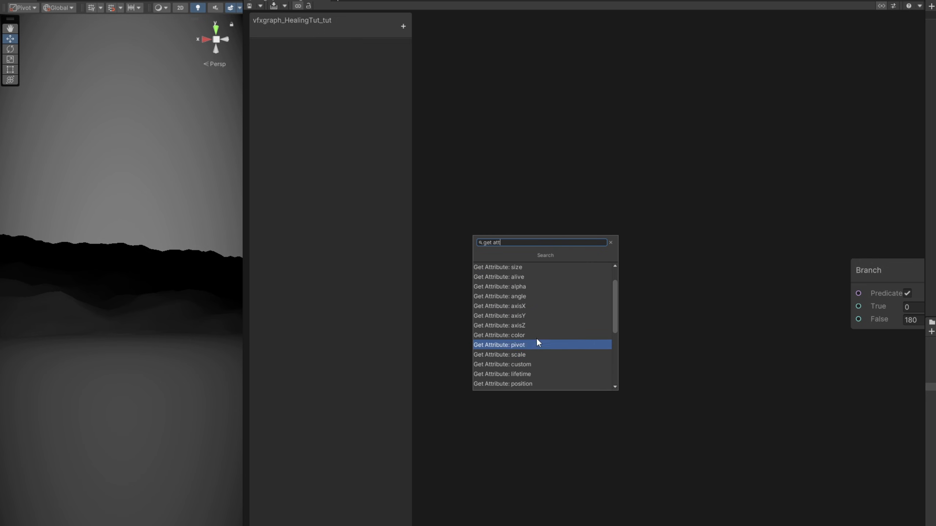
pyautogui.scroll(-1, 555, 347)
pyautogui.scroll(-3, 549, 345)
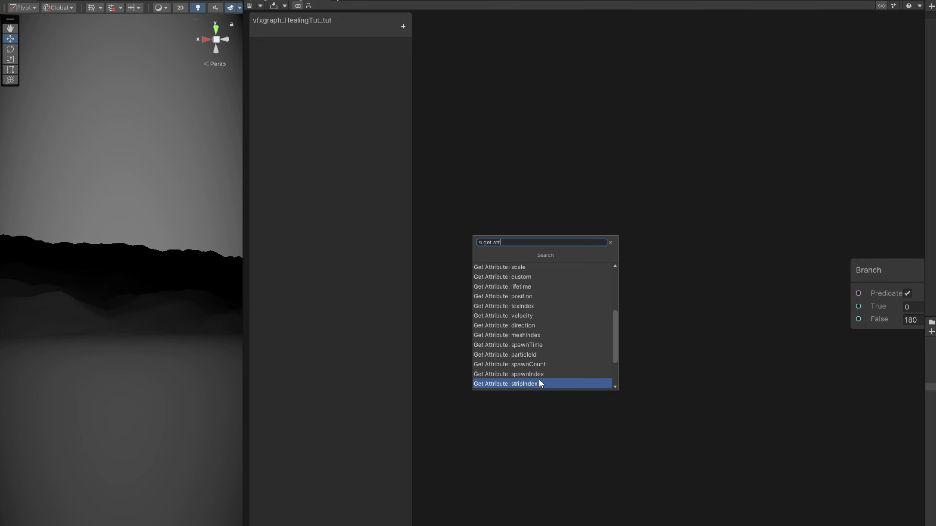
pyautogui.click(548, 375)
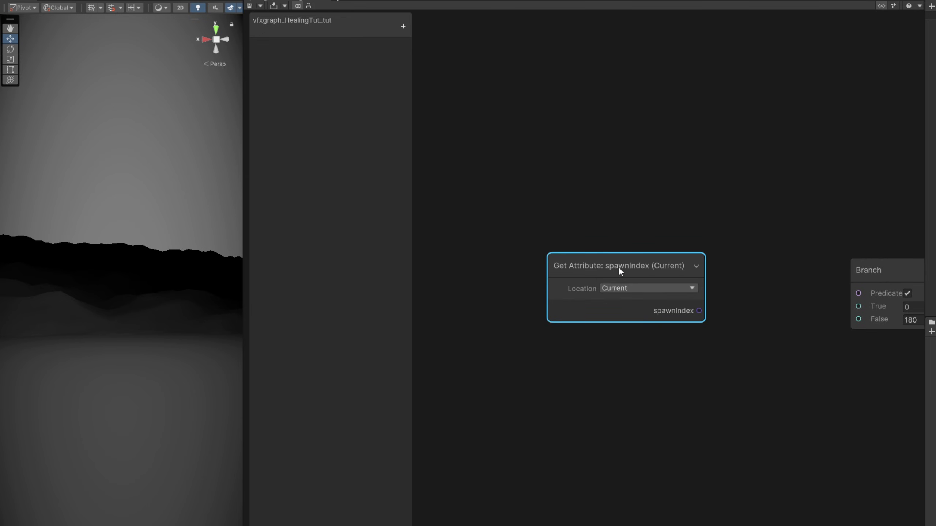
pyautogui.moveTo(619, 270); pyautogui.dragTo(474, 265)
# Add a Compare node fed by spawnIndex and connect its output to the Branch Predicate
pyautogui.moveTo(551, 305); pyautogui.dragTo(613, 246)
pyautogui.write('comp')
pyautogui.press('Return')
pyautogui.moveTo(622, 206); pyautogui.dragTo(690, 257)
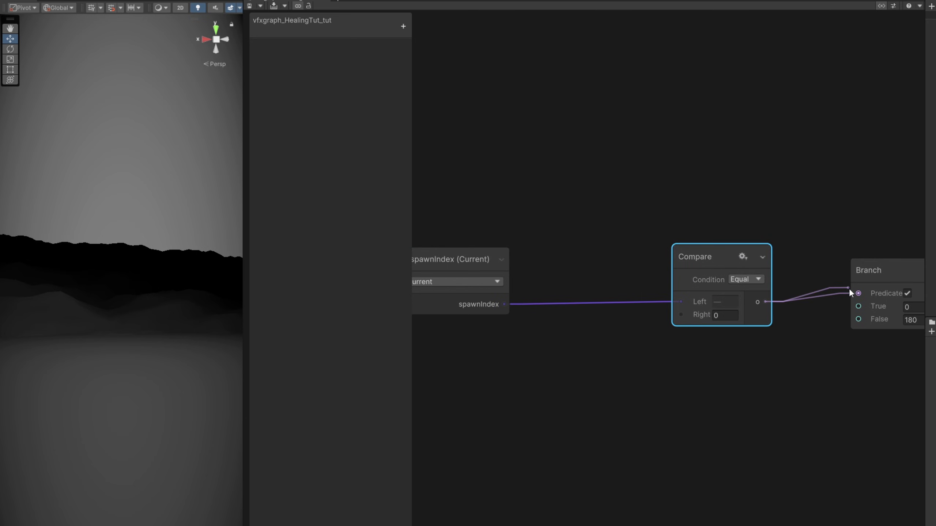
pyautogui.moveTo(849, 293); pyautogui.dragTo(851, 293)
pyautogui.moveTo(706, 262); pyautogui.dragTo(740, 263)
# Insert a Modulo node with B set to 2 between spawnIndex and the Left input of Compare
pyautogui.moveTo(504, 304); pyautogui.dragTo(579, 272)
pyautogui.press('Return')
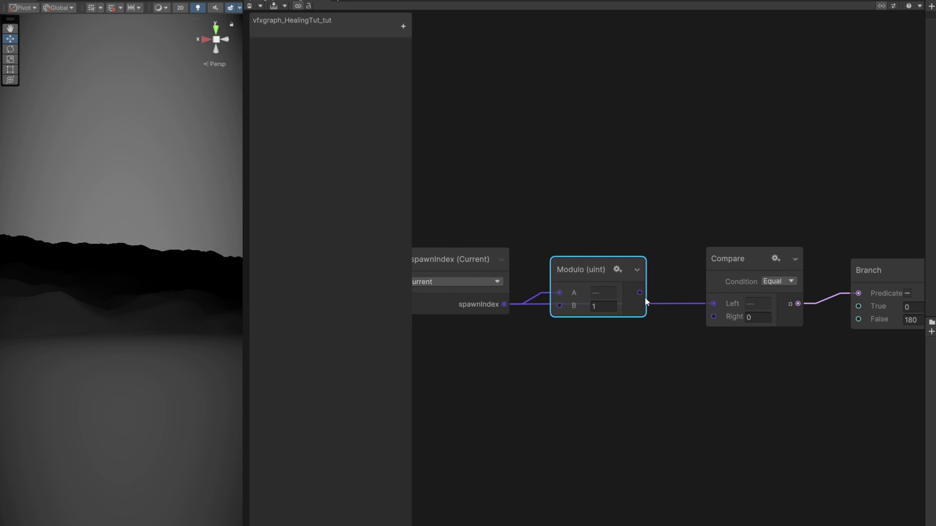
pyautogui.moveTo(640, 293); pyautogui.dragTo(714, 303)
pyautogui.moveTo(601, 272); pyautogui.dragTo(605, 281)
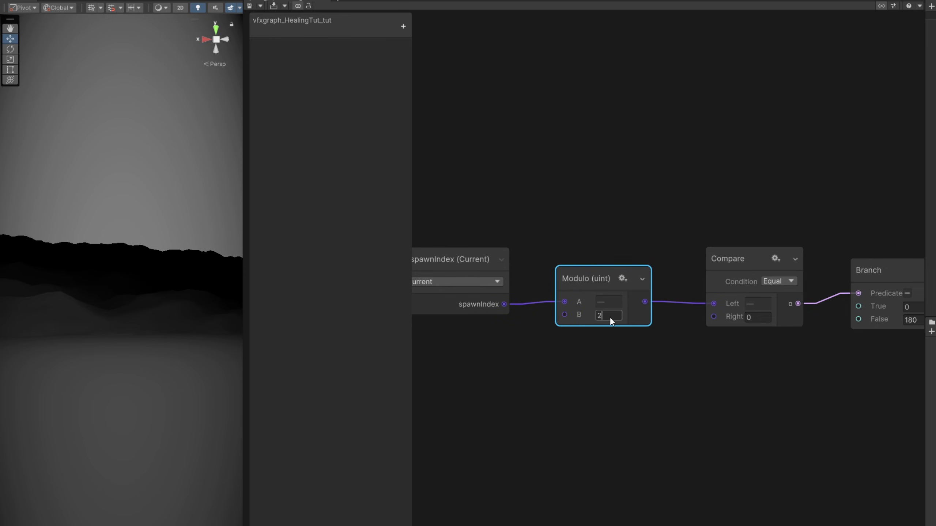
pyautogui.click(603, 346)
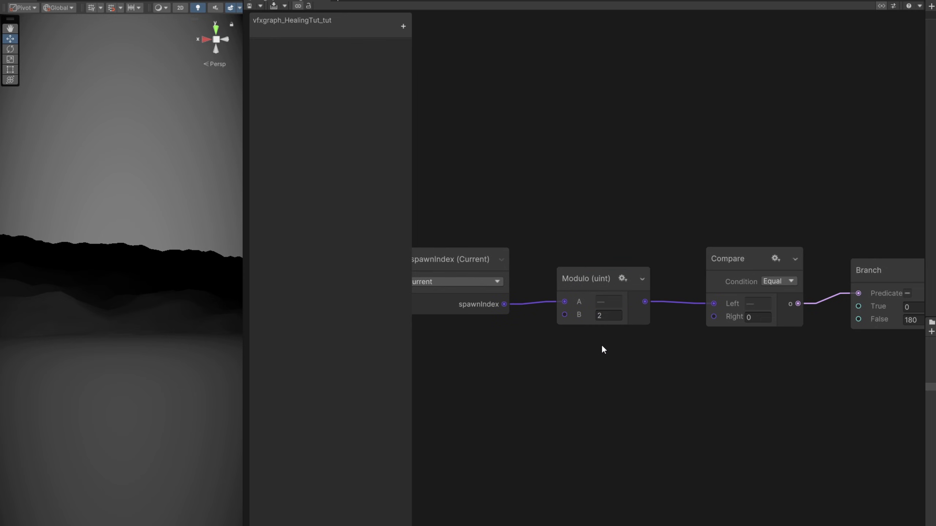
# Connect the Branch output to the Z component of Angle in Set Angle.XYZ
pyautogui.moveTo(606, 339); pyautogui.dragTo(280, 351, button='middle')
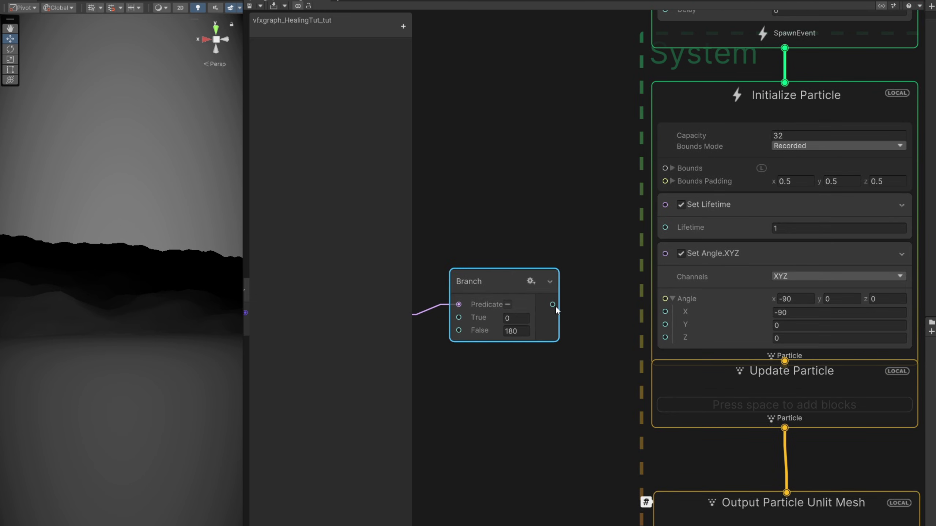
pyautogui.moveTo(556, 306); pyautogui.dragTo(560, 312)
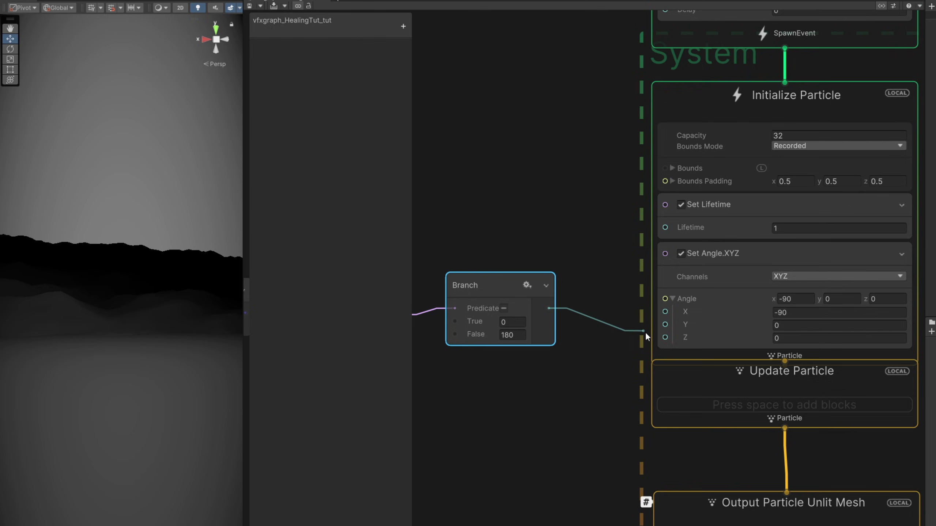
pyautogui.moveTo(645, 332); pyautogui.dragTo(665, 338)
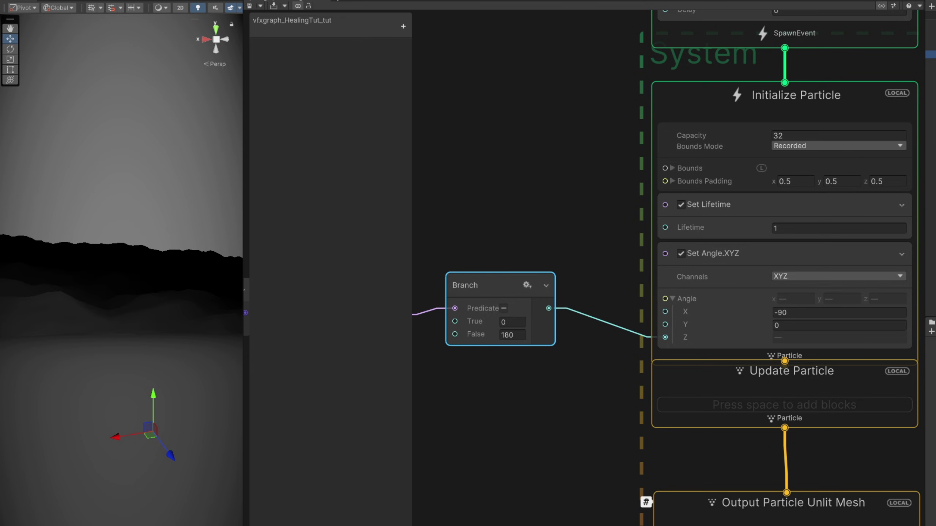
# Widen the Scene view and inspect the two green spirals from several angles
pyautogui.keyDown('alt'); pyautogui.moveTo(166, 498); pyautogui.dragTo(247, 525); pyautogui.keyUp('alt')
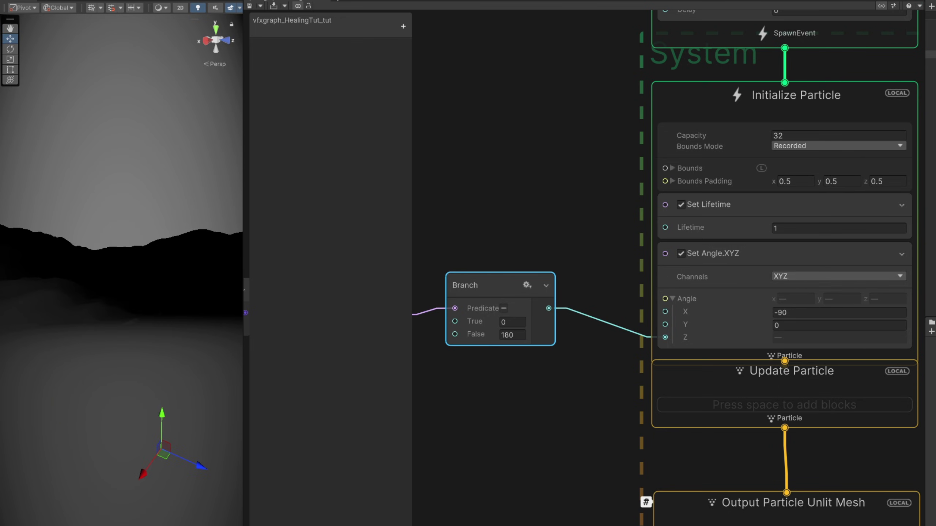
pyautogui.keyDown('alt'); pyautogui.moveTo(199, 425); pyautogui.dragTo(212, 461); pyautogui.keyUp('alt')
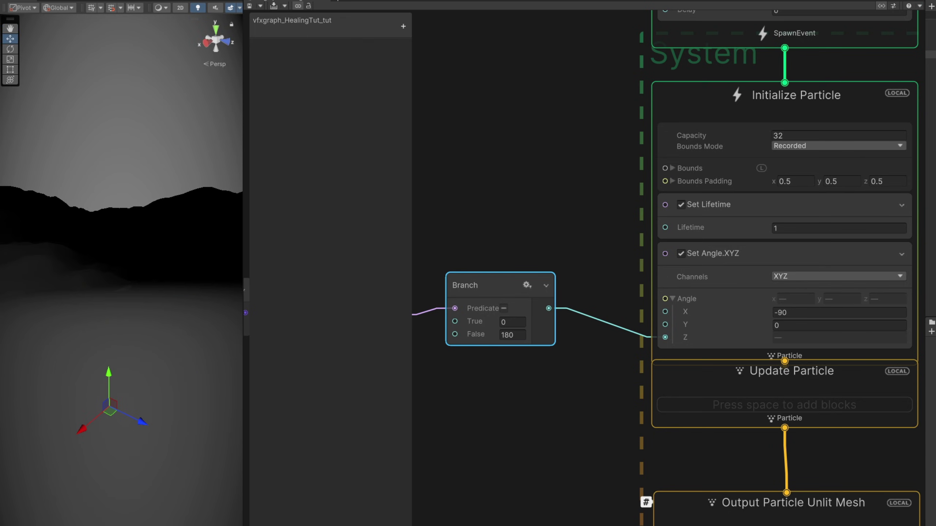
pyautogui.moveTo(148, 510); pyautogui.dragTo(191, 480, button='middle')
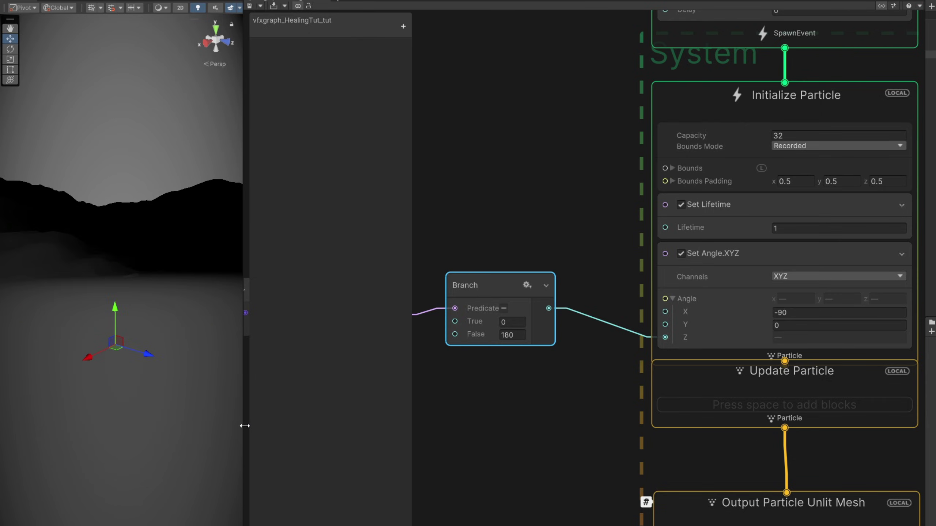
pyautogui.moveTo(244, 426); pyautogui.dragTo(515, 424)
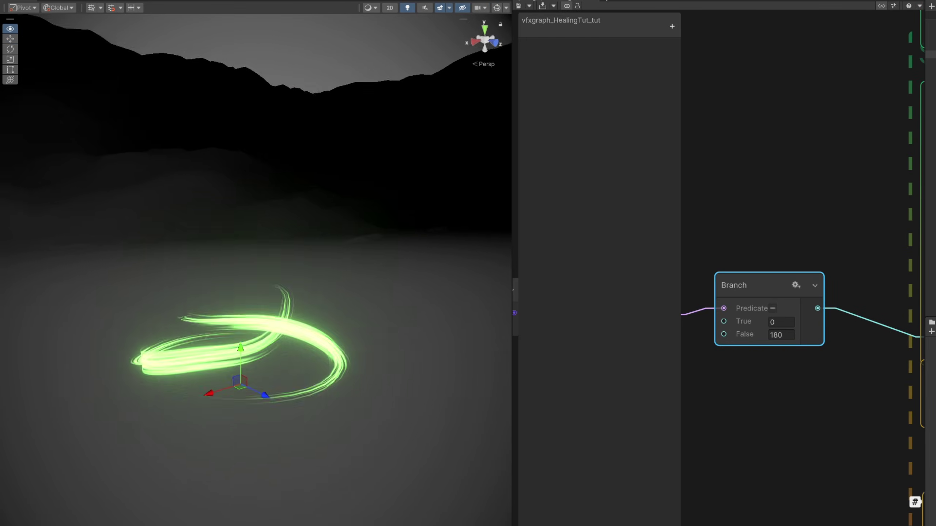
pyautogui.keyDown('alt'); pyautogui.moveTo(295, 516); pyautogui.dragTo(313, 501); pyautogui.keyUp('alt')
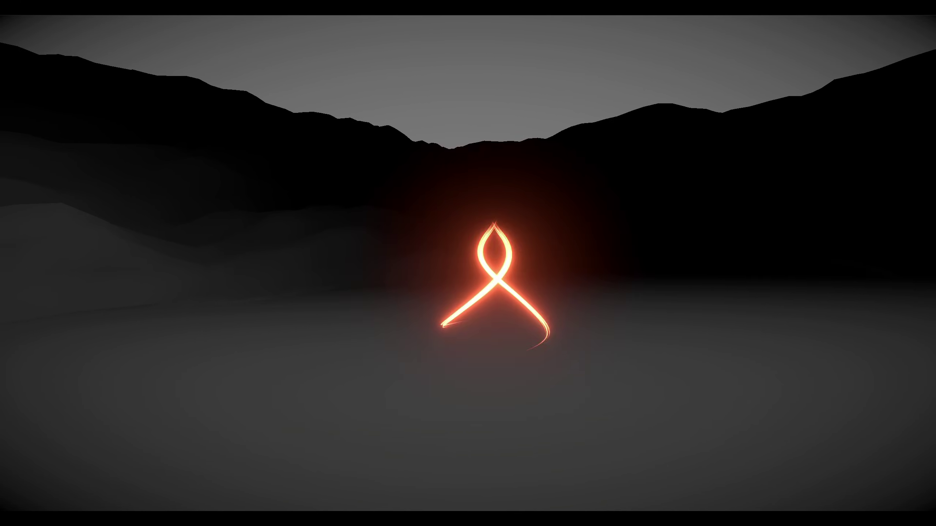